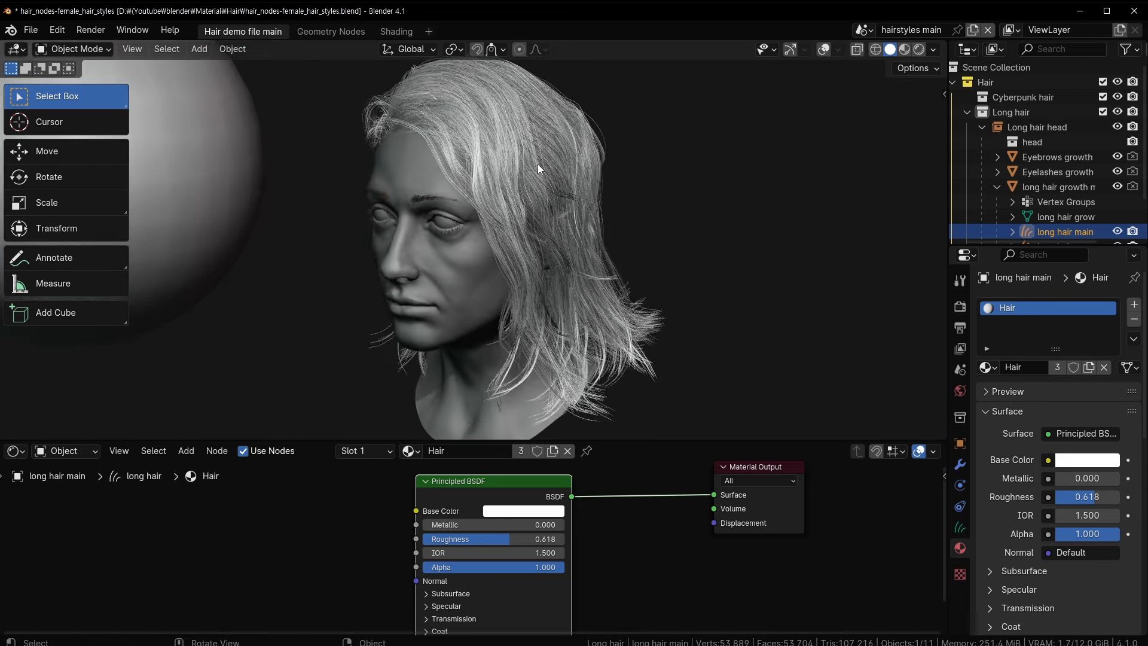
# - Examine the long hair on the head model in solid shading from several sides and close up
pyautogui.moveTo(594, 442); pyautogui.dragTo(604, 430)
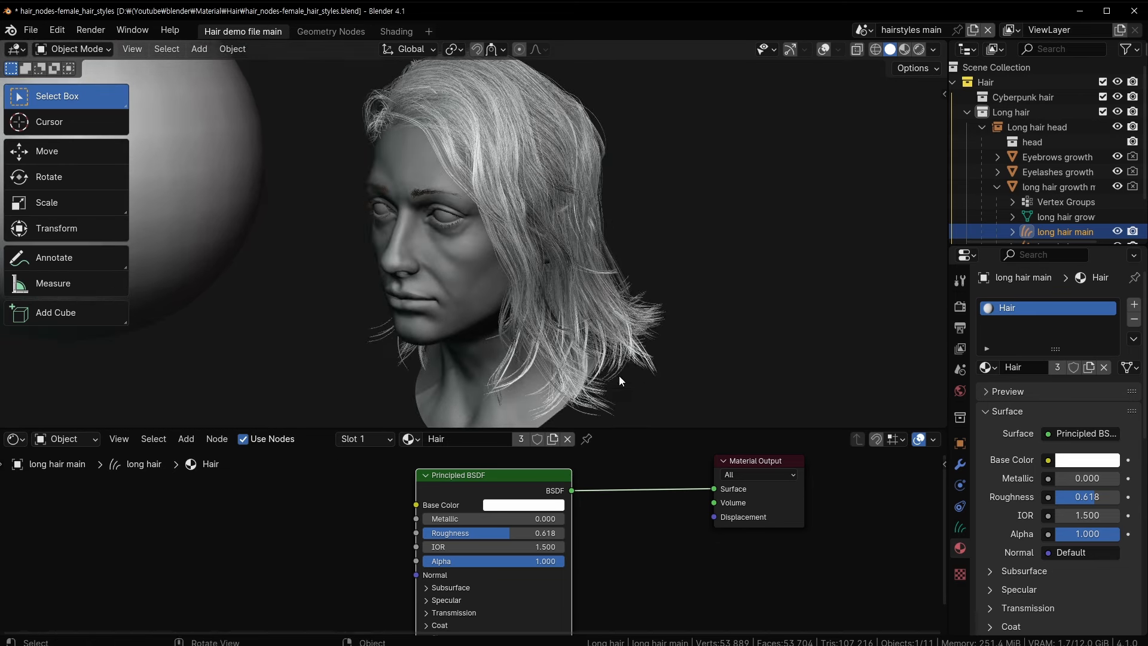
pyautogui.moveTo(619, 375); pyautogui.dragTo(586, 383, button='middle')
pyautogui.moveTo(490, 476); pyautogui.dragTo(503, 468)
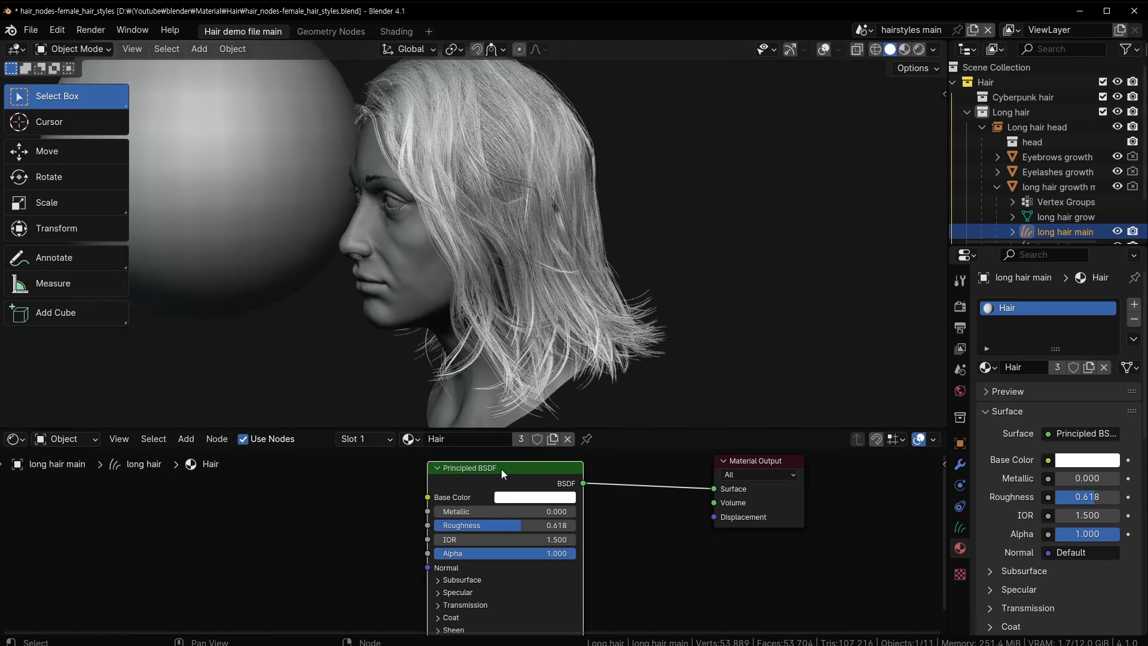
pyautogui.moveTo(521, 313); pyautogui.dragTo(541, 273, button='middle')
pyautogui.scroll(3, 527, 275)
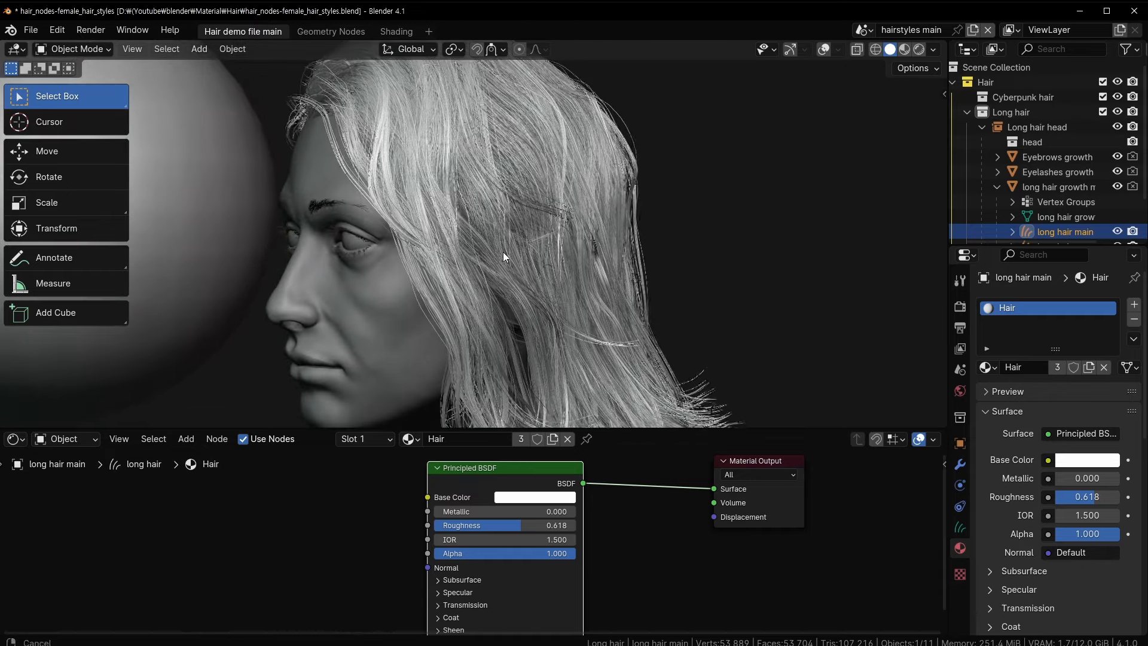
pyautogui.scroll(-3, 502, 252)
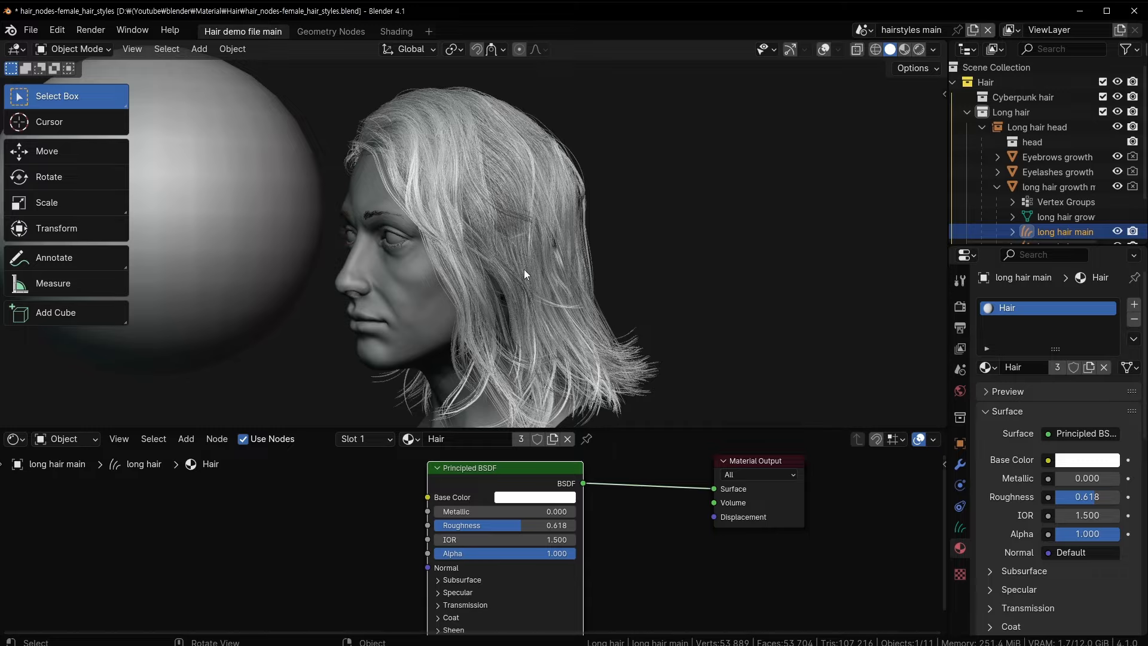
pyautogui.scroll(5, 515, 245)
pyautogui.moveTo(421, 94); pyautogui.dragTo(336, 122, button='middle')
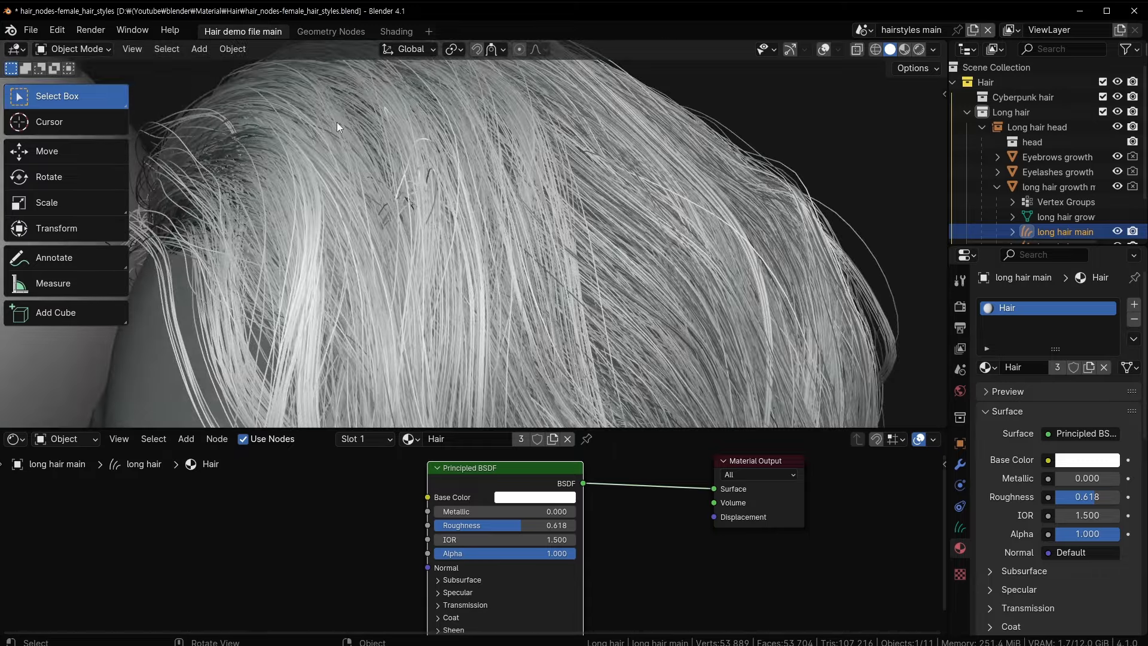
pyautogui.scroll(-3, 568, 251)
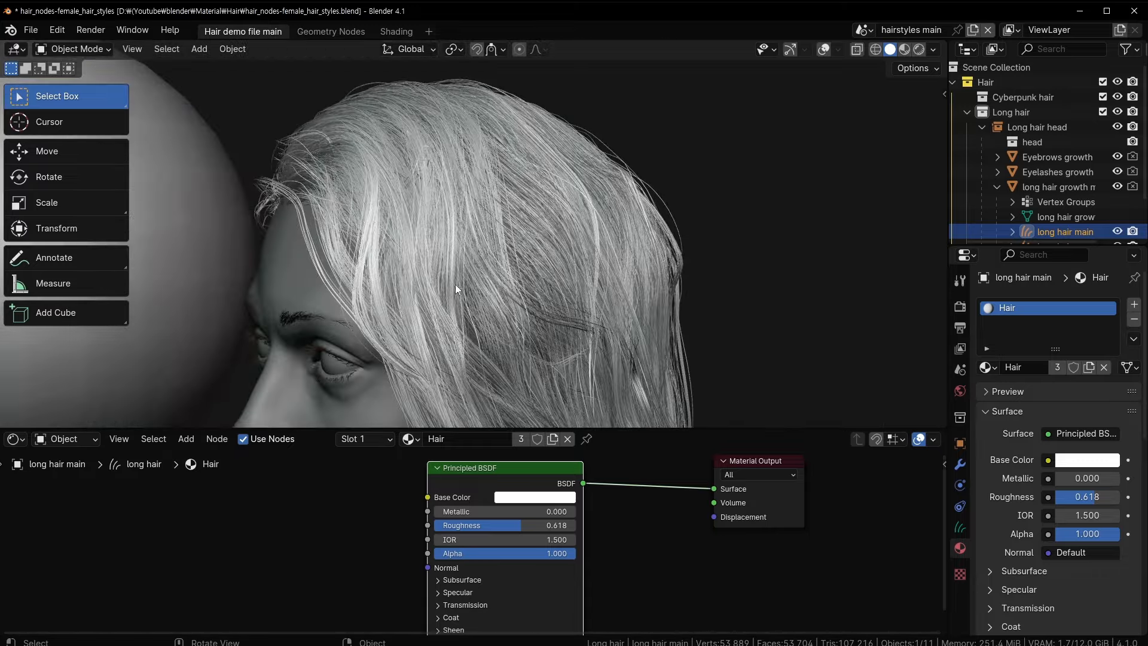
pyautogui.moveTo(455, 286); pyautogui.dragTo(555, 234, button='middle')
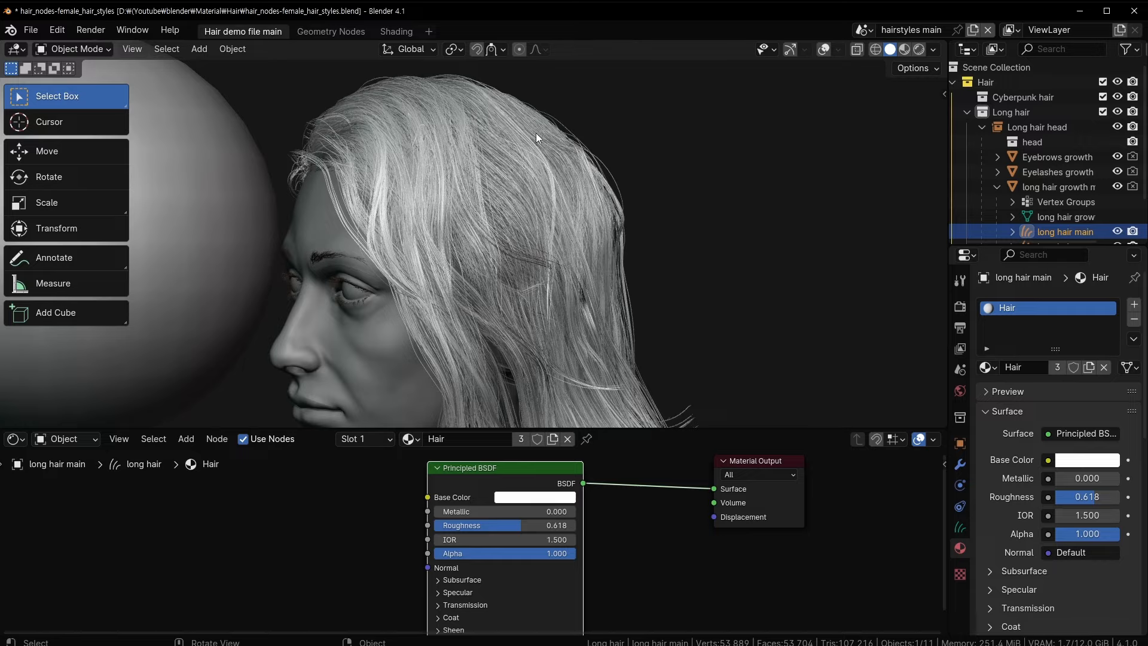
pyautogui.moveTo(387, 90); pyautogui.dragTo(444, 111, button='middle')
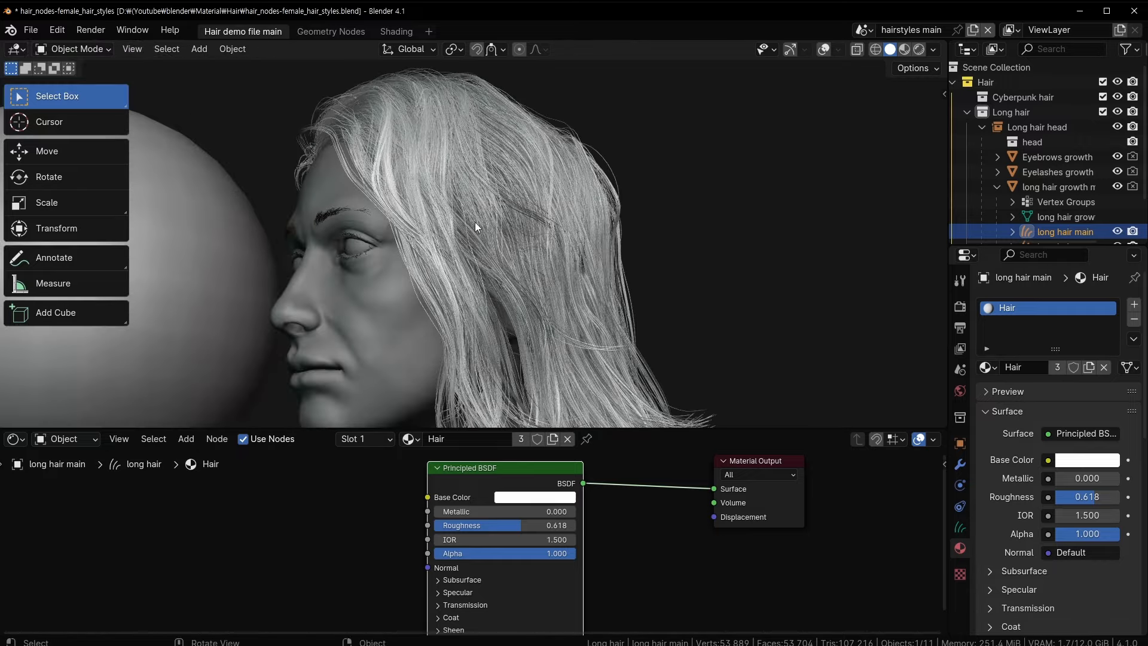
pyautogui.moveTo(475, 223); pyautogui.dragTo(505, 145, button='middle')
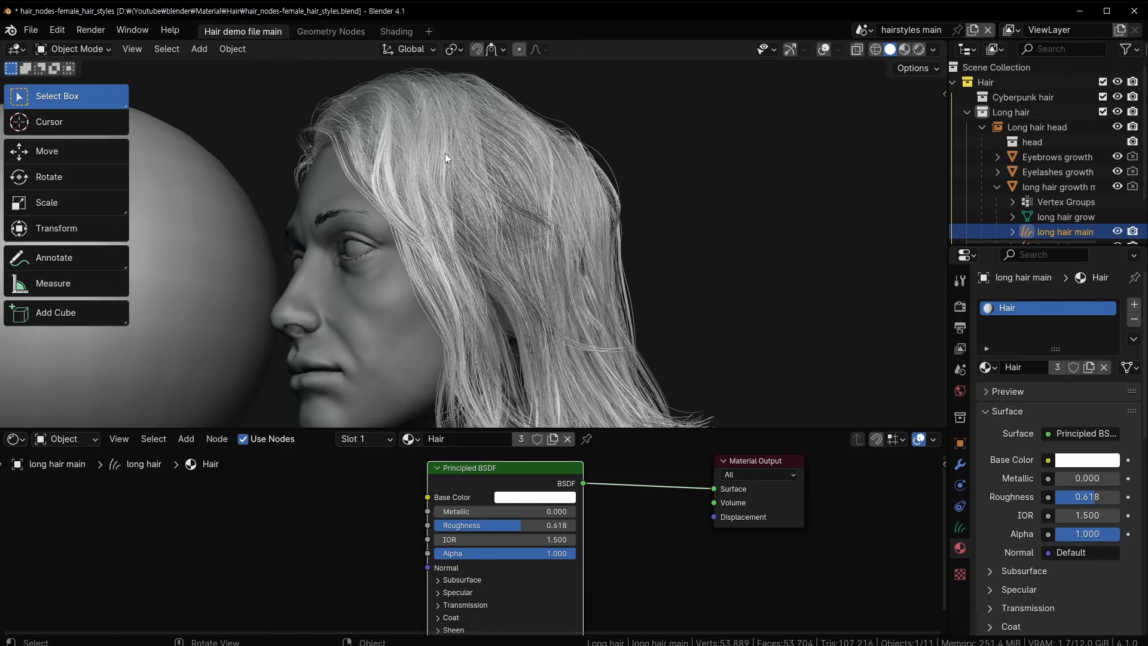
pyautogui.moveTo(362, 323); pyautogui.dragTo(436, 141, button='middle')
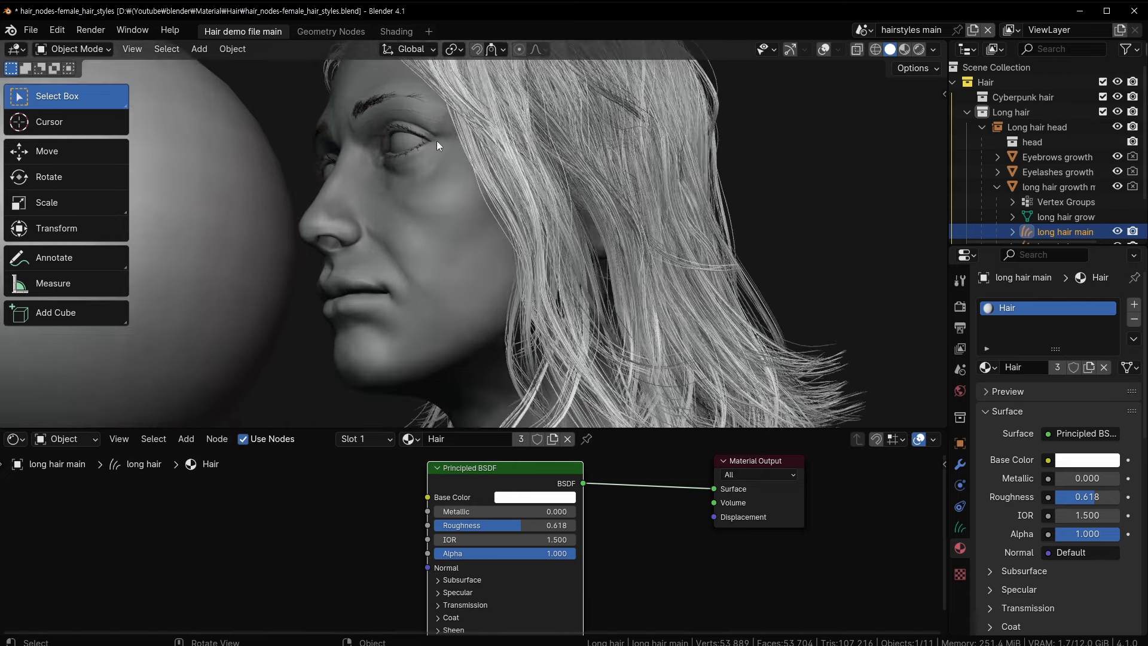
pyautogui.moveTo(379, 267); pyautogui.dragTo(401, 193, button='middle')
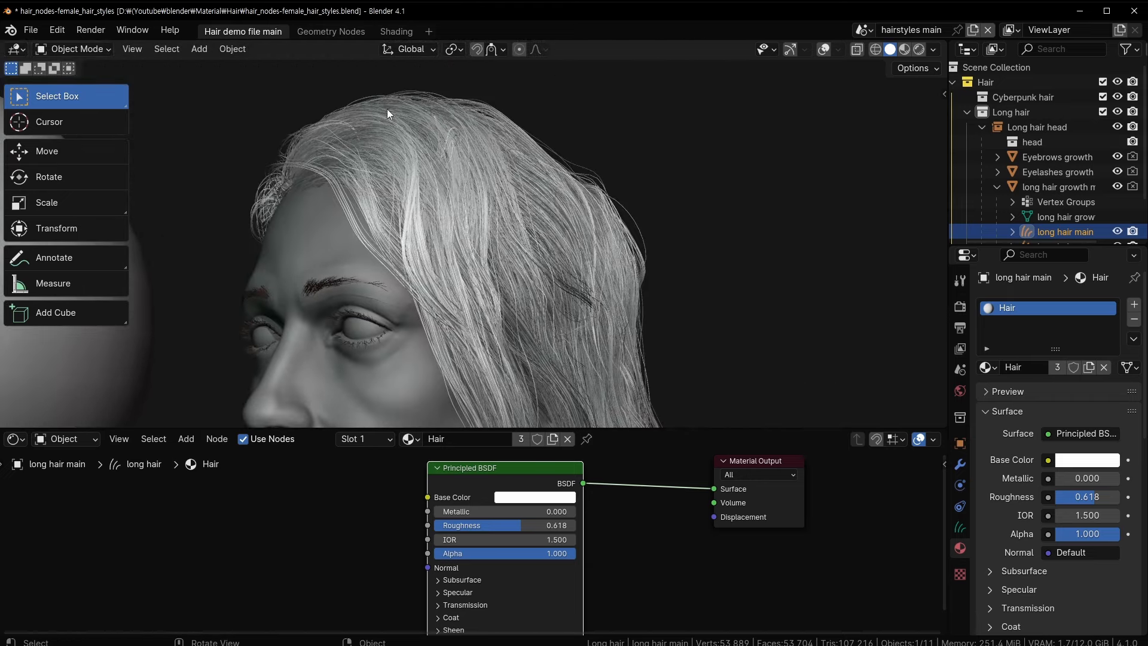
pyautogui.moveTo(477, 220); pyautogui.dragTo(313, 258, button='middle')
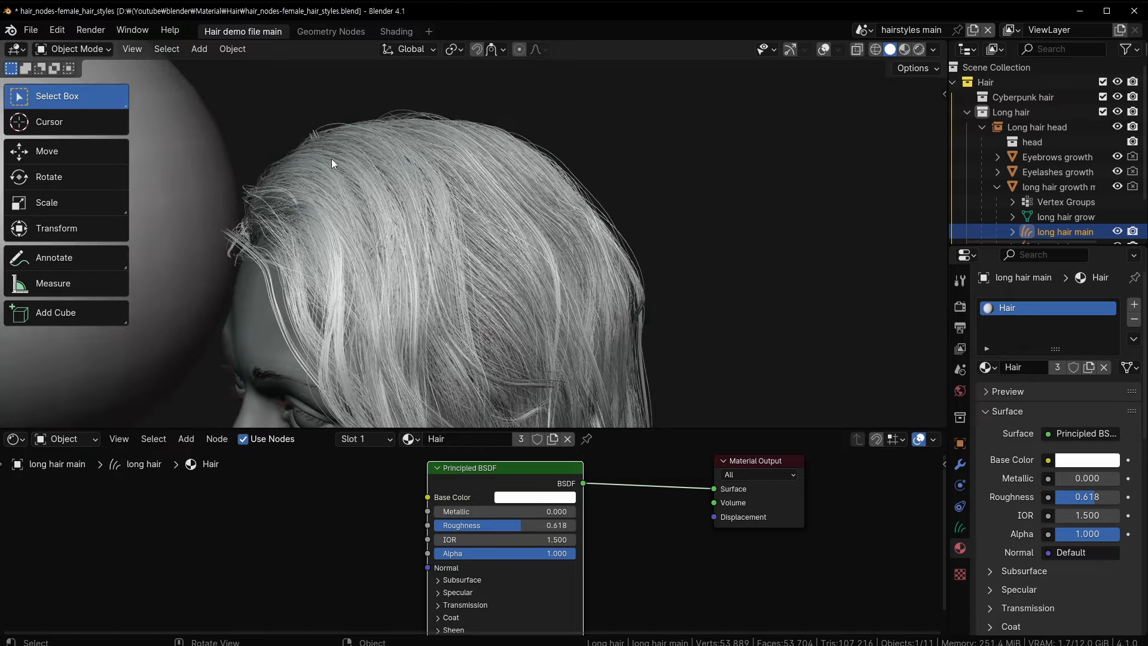
pyautogui.moveTo(604, 293); pyautogui.dragTo(434, 88, button='middle')
pyautogui.moveTo(637, 275); pyautogui.dragTo(598, 242, button='middle')
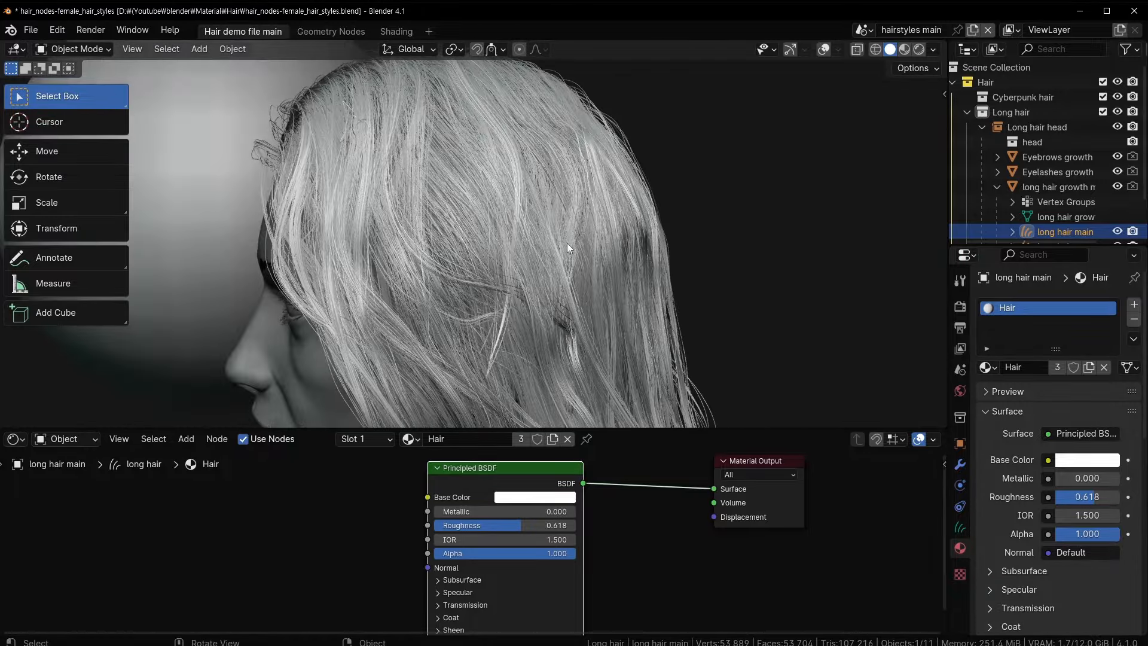
# - Switch the viewport to rendered shading and set the Principled BSDF's Base Color to near-black red, hue about 0.993, saturation about 0.719
pyautogui.click(919, 49)
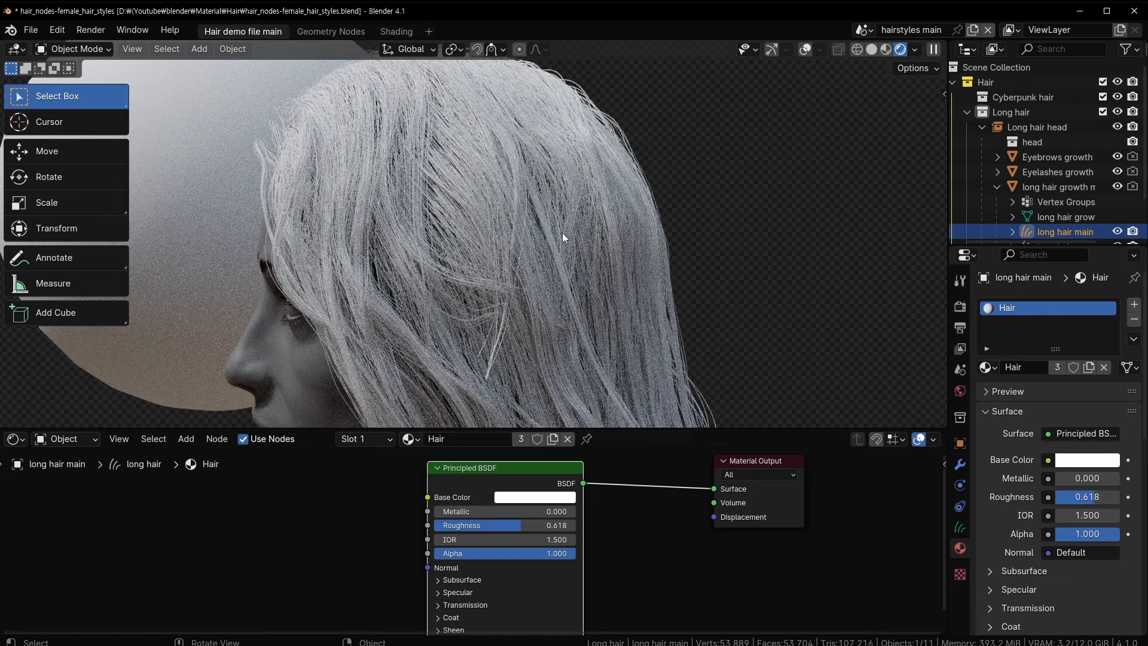
pyautogui.scroll(2, 598, 514)
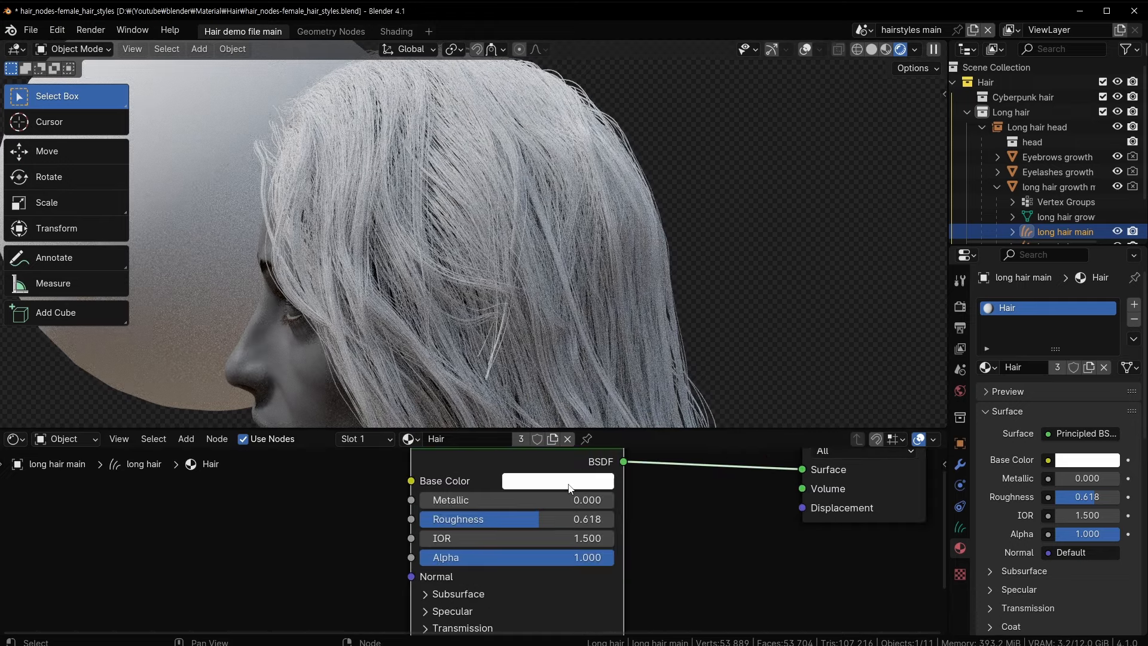
pyautogui.click(570, 485)
pyautogui.moveTo(680, 207); pyautogui.dragTo(679, 341)
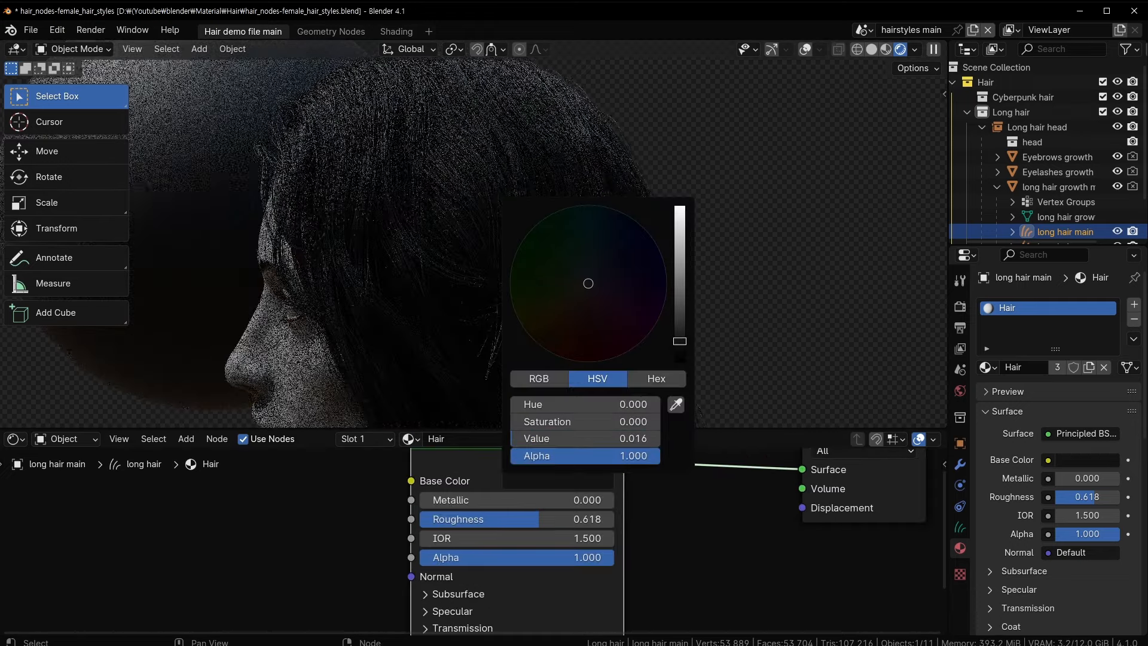
pyautogui.click(587, 304)
pyautogui.moveTo(588, 304); pyautogui.dragTo(592, 325)
pyautogui.moveTo(680, 341); pyautogui.dragTo(680, 344)
pyautogui.moveTo(588, 331); pyautogui.dragTo(590, 331)
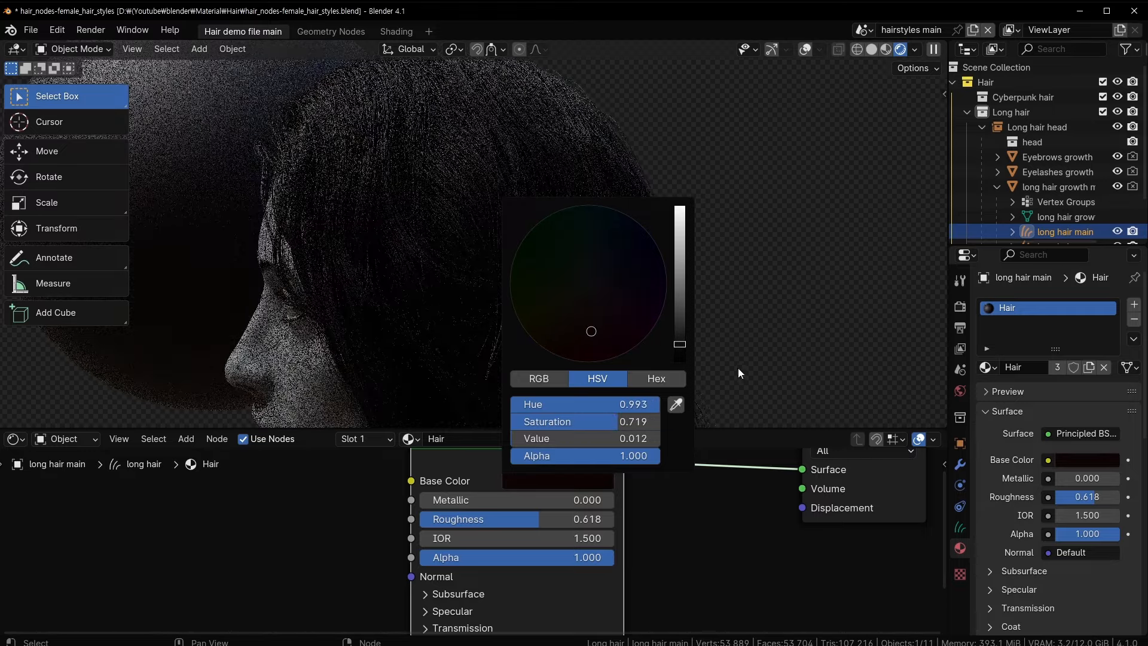
pyautogui.moveTo(679, 344); pyautogui.dragTo(680, 350)
# - Reposition the Principled BSDF node in the hair material and save the file
pyautogui.moveTo(618, 247); pyautogui.dragTo(620, 201, button='middle')
pyautogui.scroll(-3, 643, 239)
pyautogui.moveTo(707, 500); pyautogui.dragTo(713, 559, button='middle')
pyautogui.moveTo(487, 490); pyautogui.dragTo(506, 507)
pyautogui.scroll(4, 498, 362)
pyautogui.hotkey('ctrl', 's')
# - Enlarge the shader editor area and move the Principled BSDF node closer to the Material Output node
pyautogui.moveTo(504, 199); pyautogui.dragTo(494, 301, button='middle')
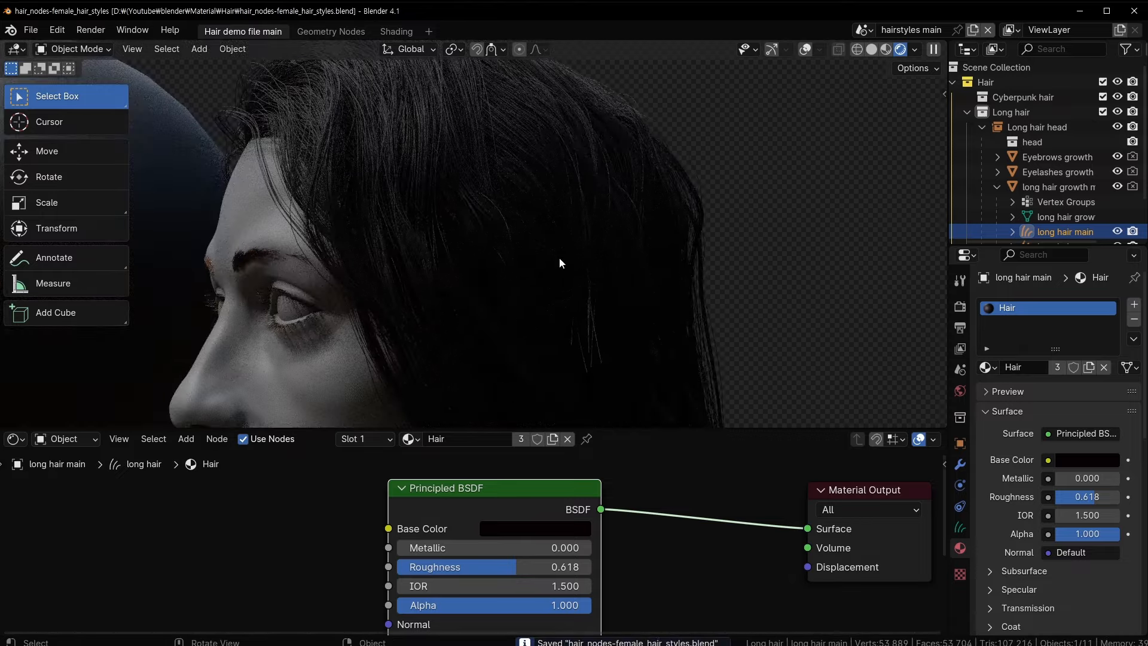
pyautogui.moveTo(561, 263); pyautogui.dragTo(656, 245, button='middle')
pyautogui.moveTo(512, 487); pyautogui.dragTo(523, 509)
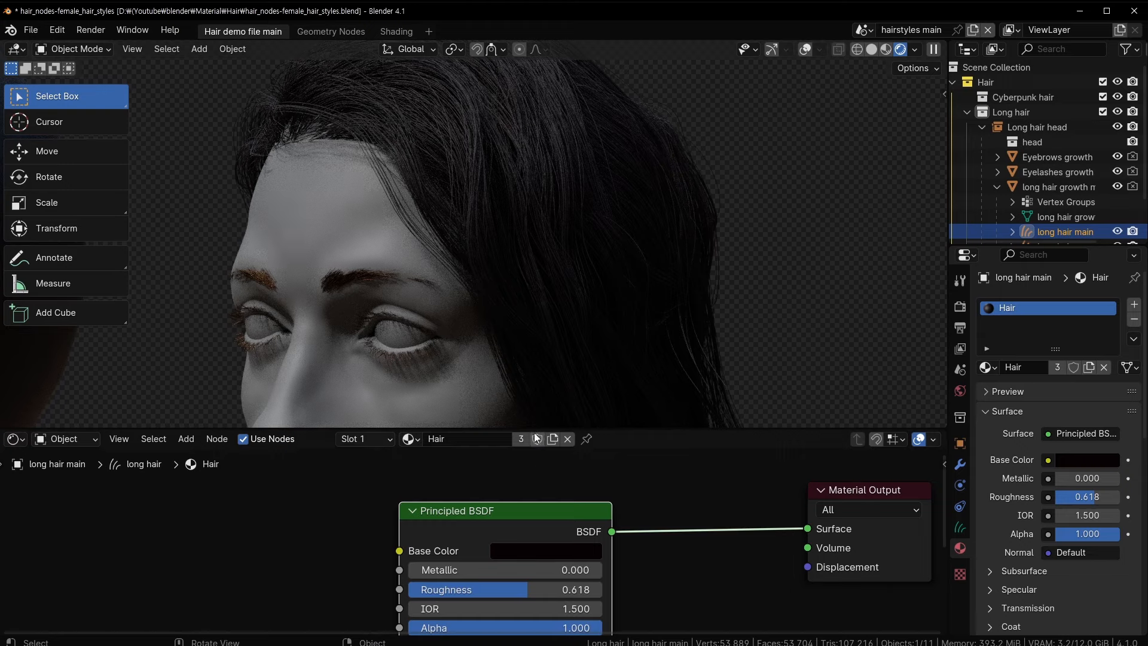
pyautogui.moveTo(539, 429); pyautogui.dragTo(563, 359)
pyautogui.scroll(-3, 592, 228)
pyautogui.moveTo(591, 227); pyautogui.dragTo(543, 238, button='middle')
pyautogui.moveTo(541, 490); pyautogui.dragTo(573, 478)
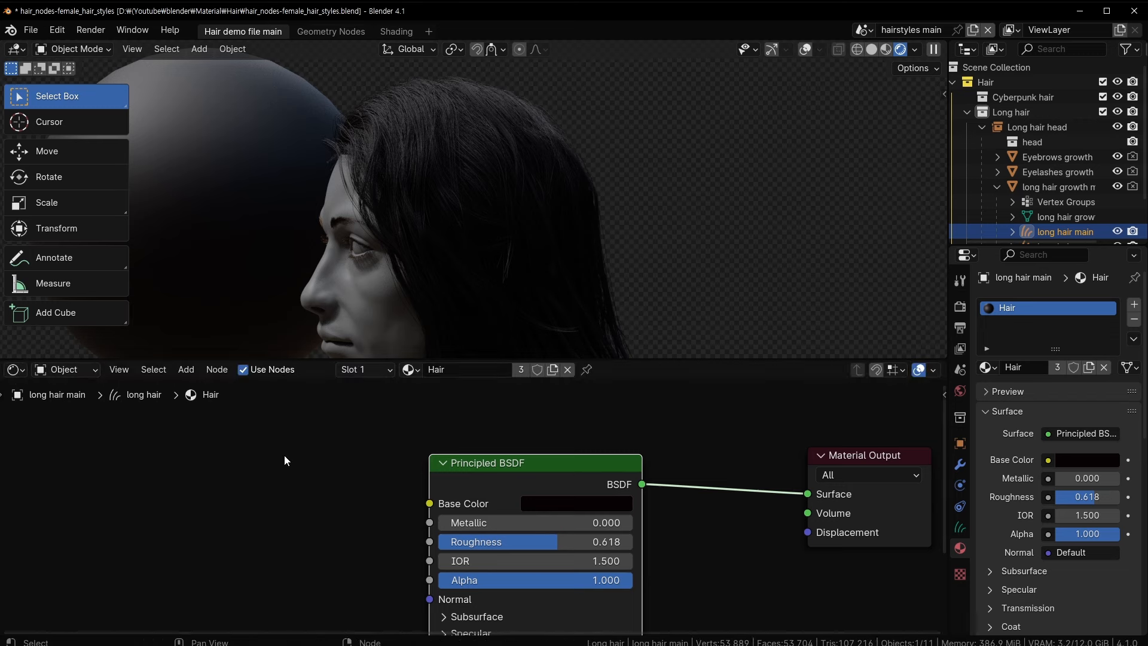
# - Add a Principled Hair BSDF shader node in the empty space beside the Principled BSDF node
pyautogui.click(284, 457)
pyautogui.moveTo(319, 446); pyautogui.dragTo(466, 435, button='middle')
pyautogui.moveTo(392, 428); pyautogui.dragTo(309, 484, button='middle')
pyautogui.scroll(-2, 305, 482)
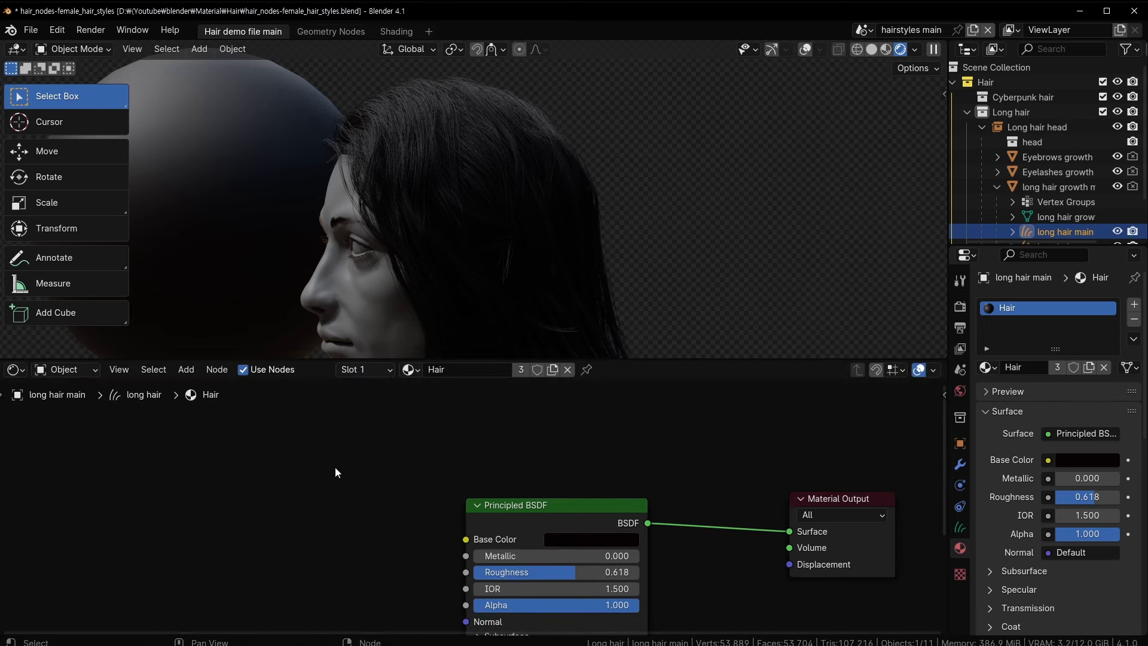
pyautogui.hotkey('shift', 'a')
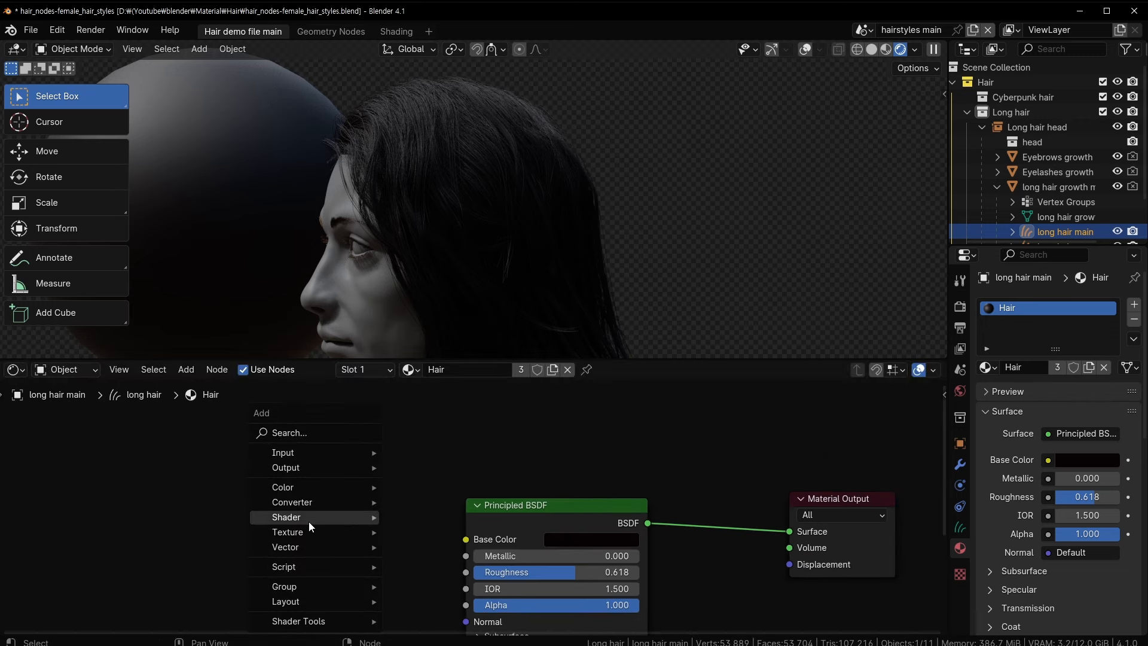
pyautogui.moveTo(309, 522)
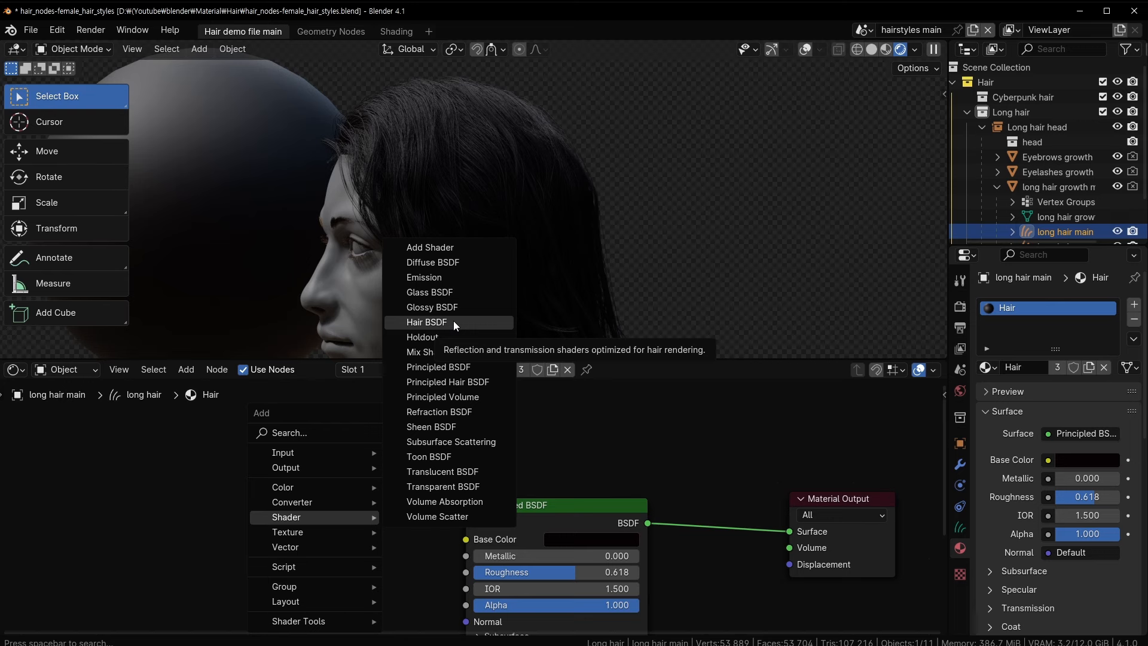
pyautogui.click(470, 386)
pyautogui.click(239, 418)
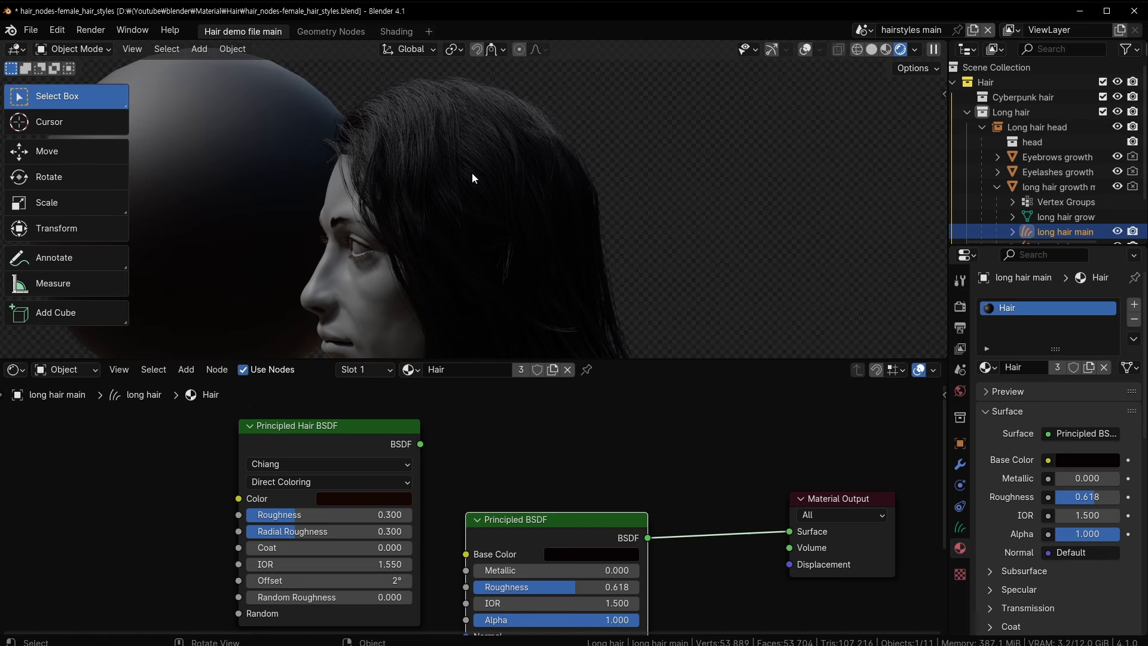
# - Examine the rendered dark hair from the front, side and back, and zoom in on individual strands at the hairline
pyautogui.scroll(1, 394, 153)
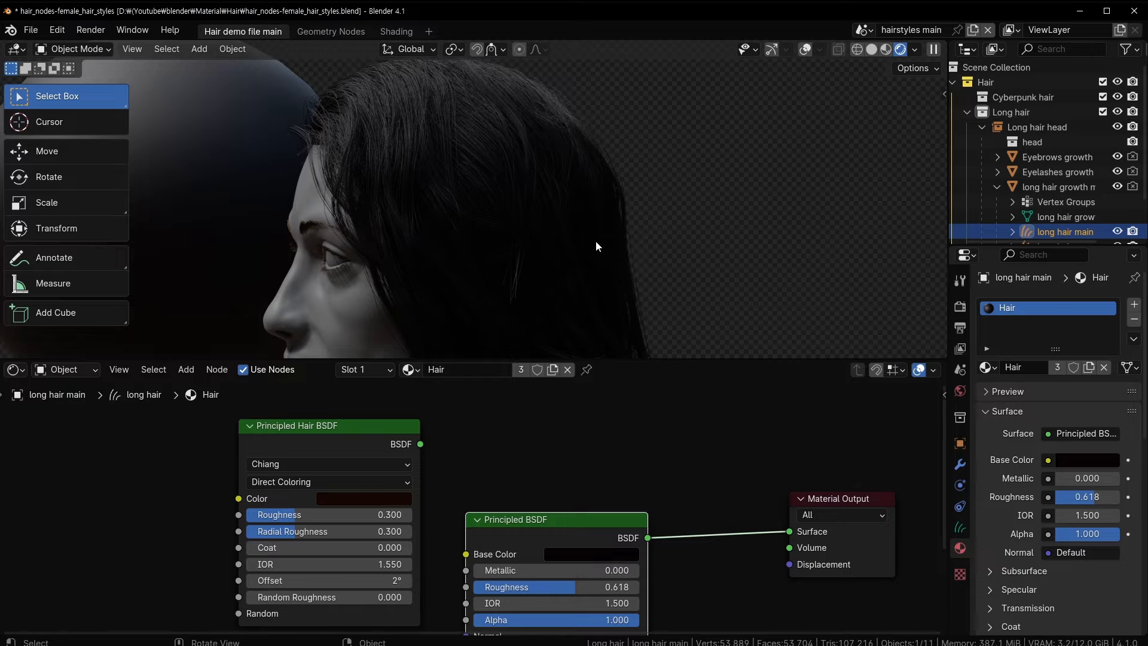
pyautogui.moveTo(596, 241); pyautogui.dragTo(501, 199, button='middle')
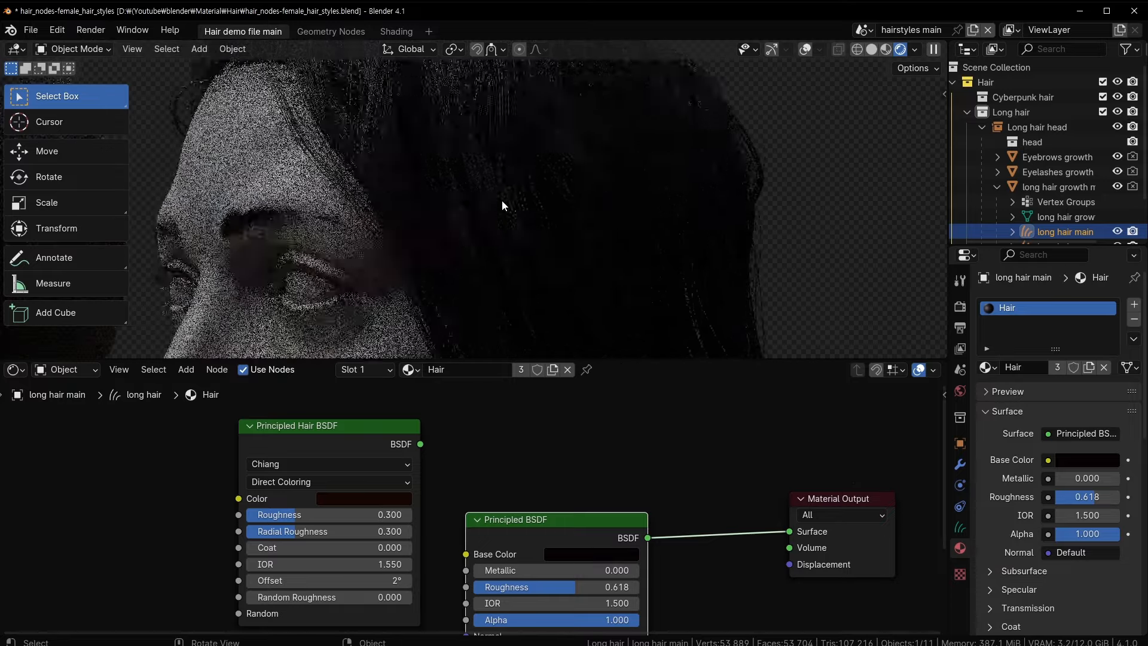
pyautogui.scroll(6, 501, 200)
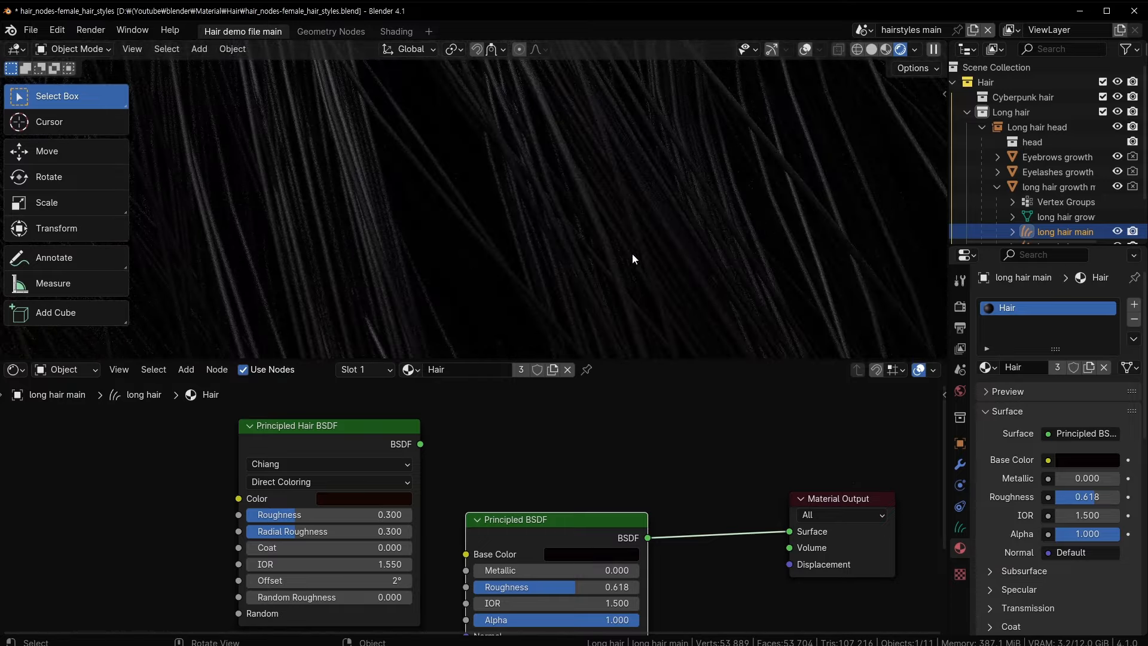
pyautogui.scroll(-6, 633, 252)
pyautogui.moveTo(476, 116); pyautogui.dragTo(516, 227, button='middle')
pyautogui.moveTo(414, 202); pyautogui.dragTo(634, 300, button='middle')
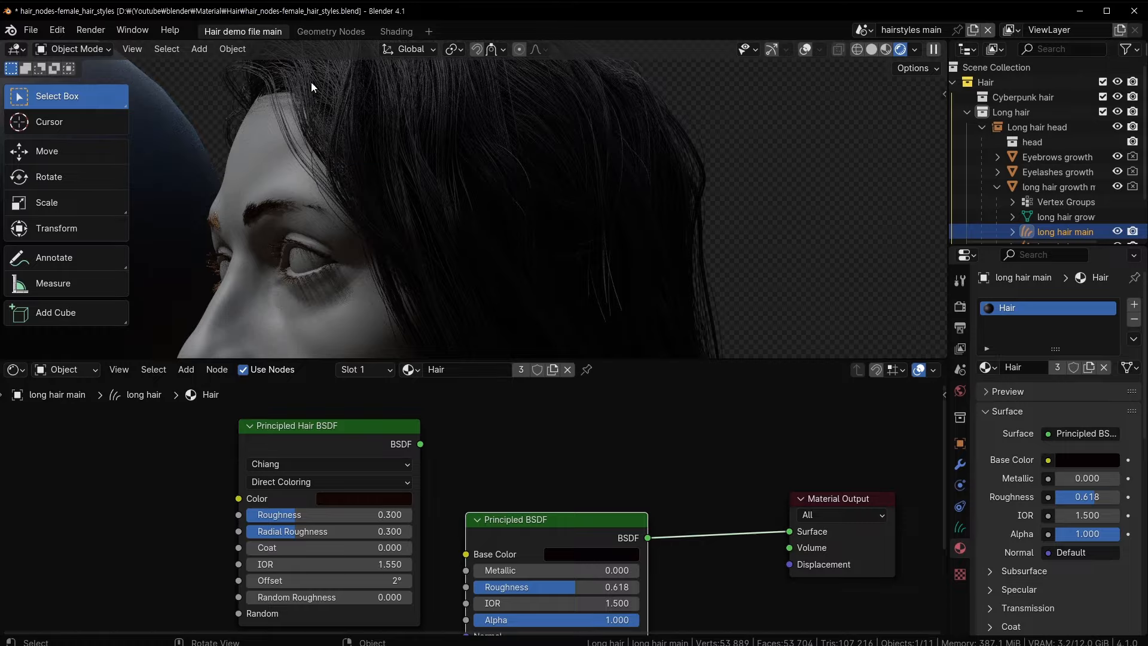
pyautogui.moveTo(311, 81); pyautogui.dragTo(557, 242, button='middle')
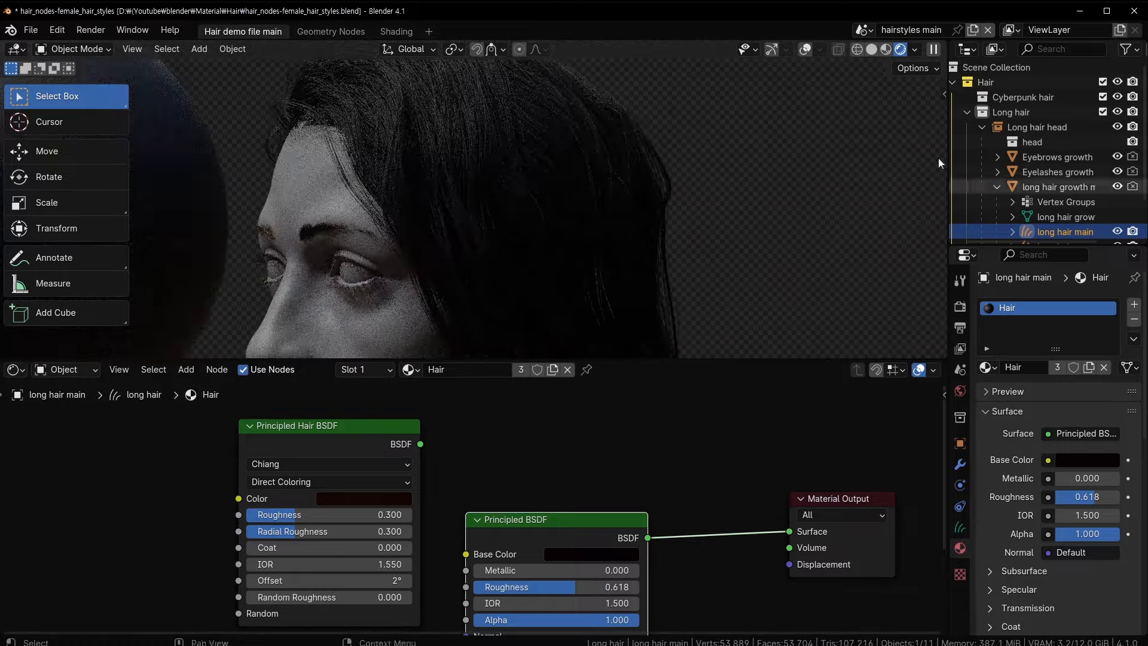
pyautogui.moveTo(618, 181); pyautogui.dragTo(526, 172, button='middle')
pyautogui.moveTo(594, 256); pyautogui.dragTo(382, 257, button='middle')
pyautogui.moveTo(346, 219); pyautogui.dragTo(318, 249, button='middle')
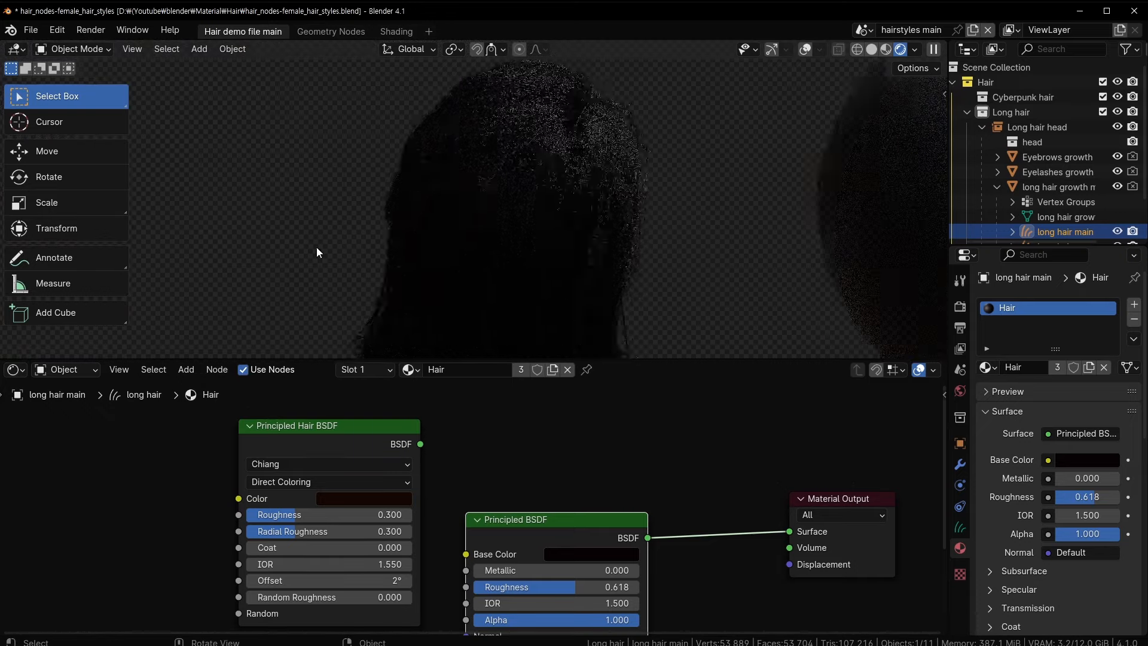
pyautogui.moveTo(680, 155); pyautogui.dragTo(487, 209, button='middle')
pyautogui.scroll(6, 488, 212)
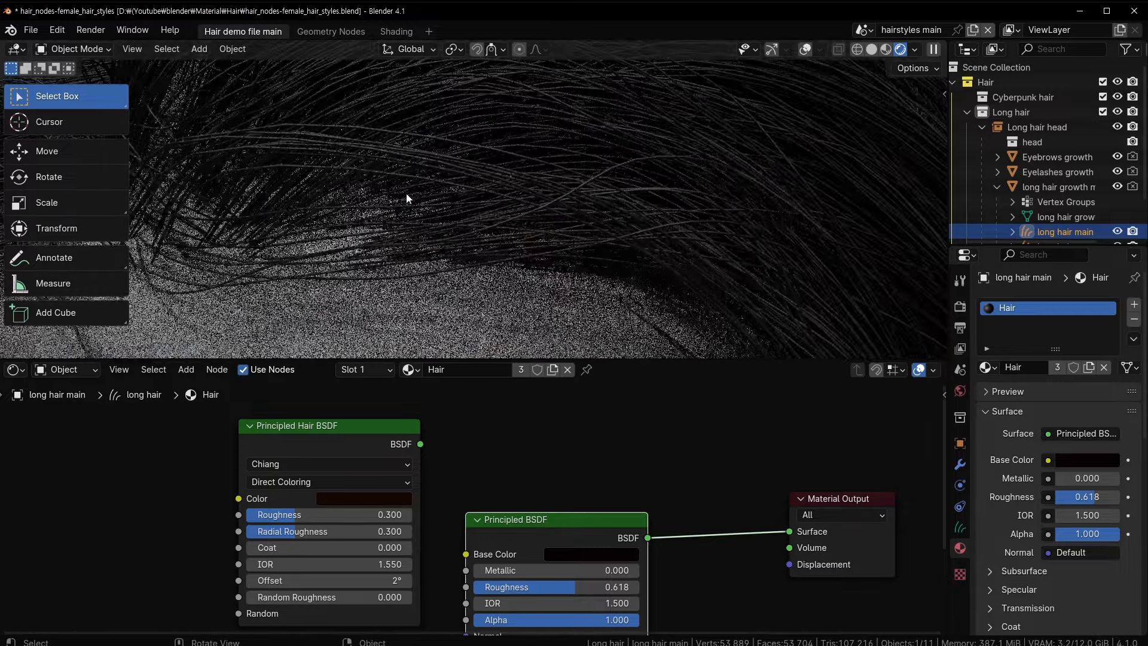
pyautogui.keyDown('shift'); pyautogui.moveTo(288, 245); pyautogui.dragTo(424, 239, button='middle'); pyautogui.keyUp('shift')
pyautogui.scroll(8, 403, 231)
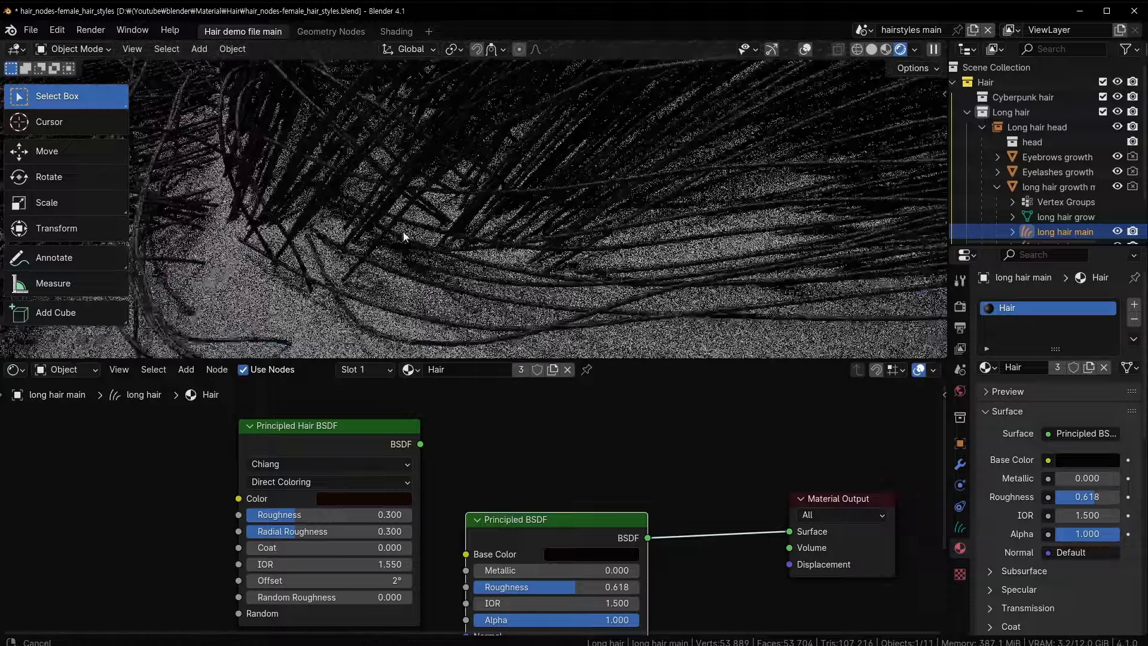
pyautogui.keyDown('shift'); pyautogui.moveTo(300, 260); pyautogui.dragTo(541, 190, button='middle'); pyautogui.keyUp('shift')
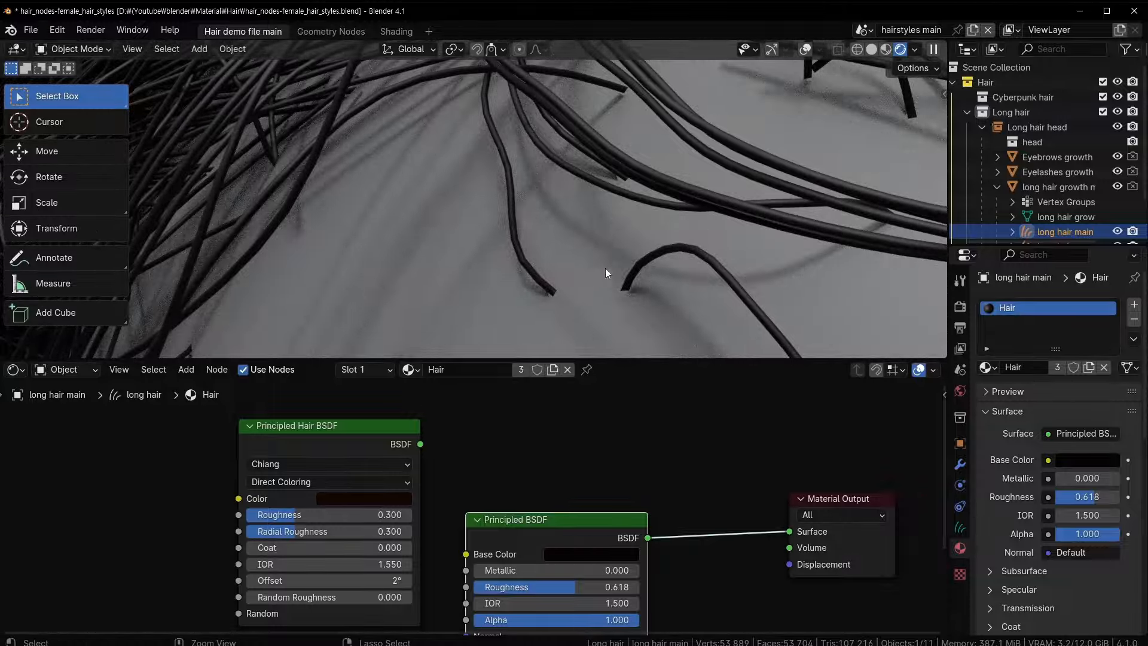
pyautogui.scroll(-10, 606, 267)
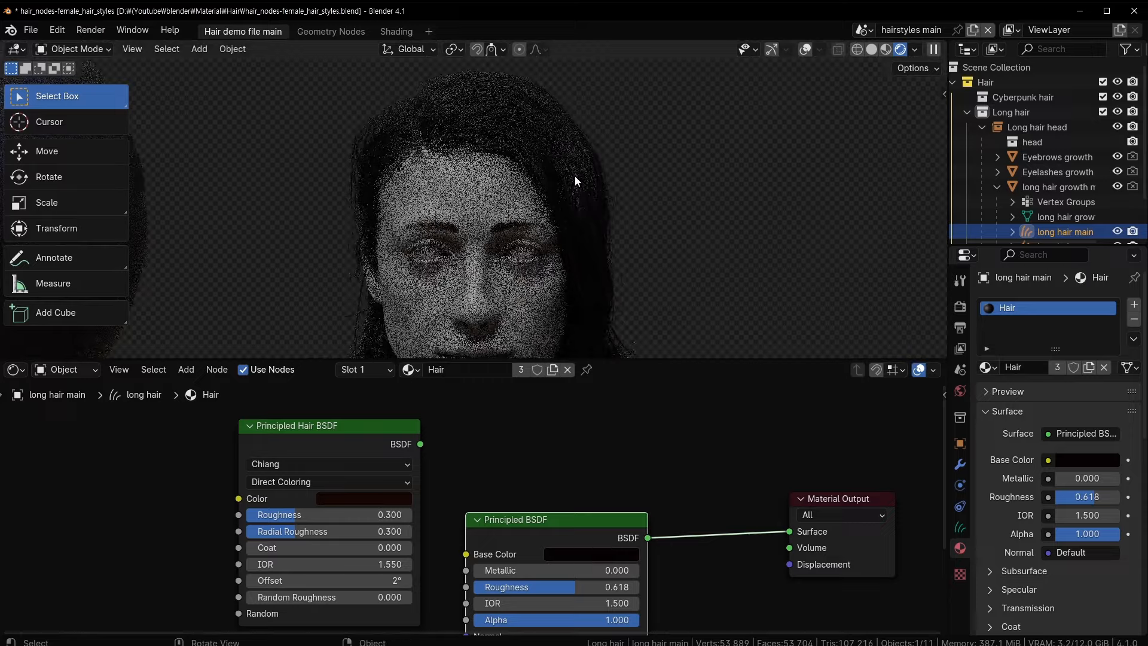
pyautogui.moveTo(575, 176); pyautogui.dragTo(554, 209, button='middle')
# - Connect the Principled Hair BSDF to the Material Output's surface and reposition its node while checking the hair
pyautogui.moveTo(351, 436); pyautogui.dragTo(324, 442)
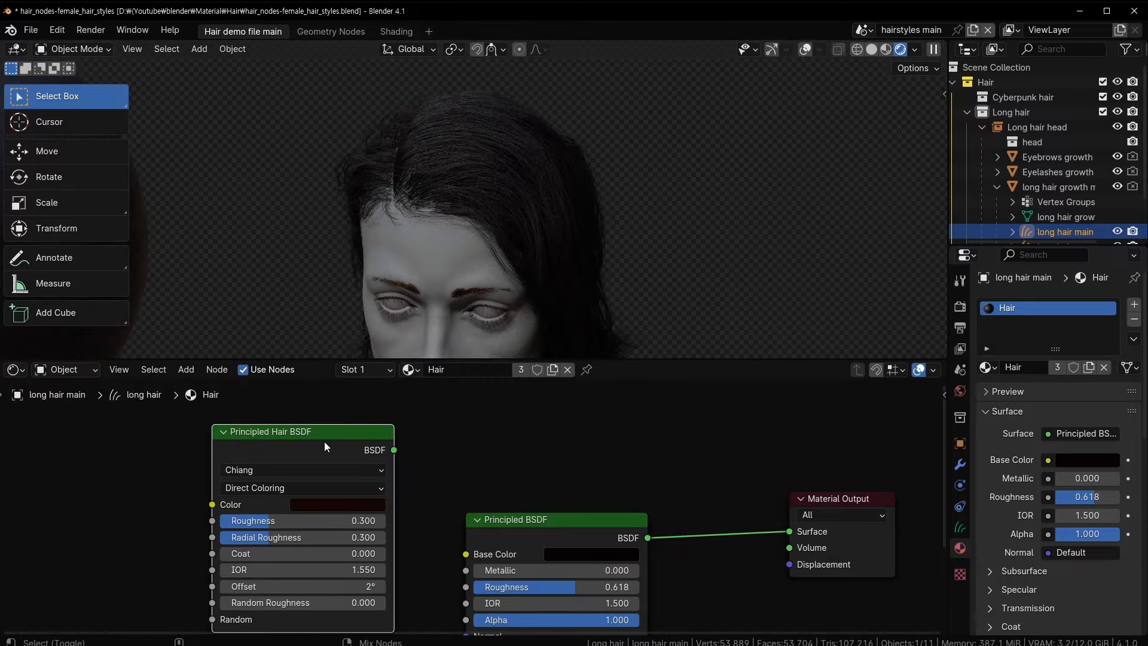
pyautogui.keyDown('ctrl'); pyautogui.keyDown('shift'); pyautogui.click(324, 441); pyautogui.keyUp('shift'); pyautogui.keyUp('ctrl')
pyautogui.moveTo(512, 209)
pyautogui.mouseDown(button='middle')
pyautogui.moveTo(437, 182)
pyautogui.moveTo(531, 212)
pyautogui.mouseUp(button='middle')
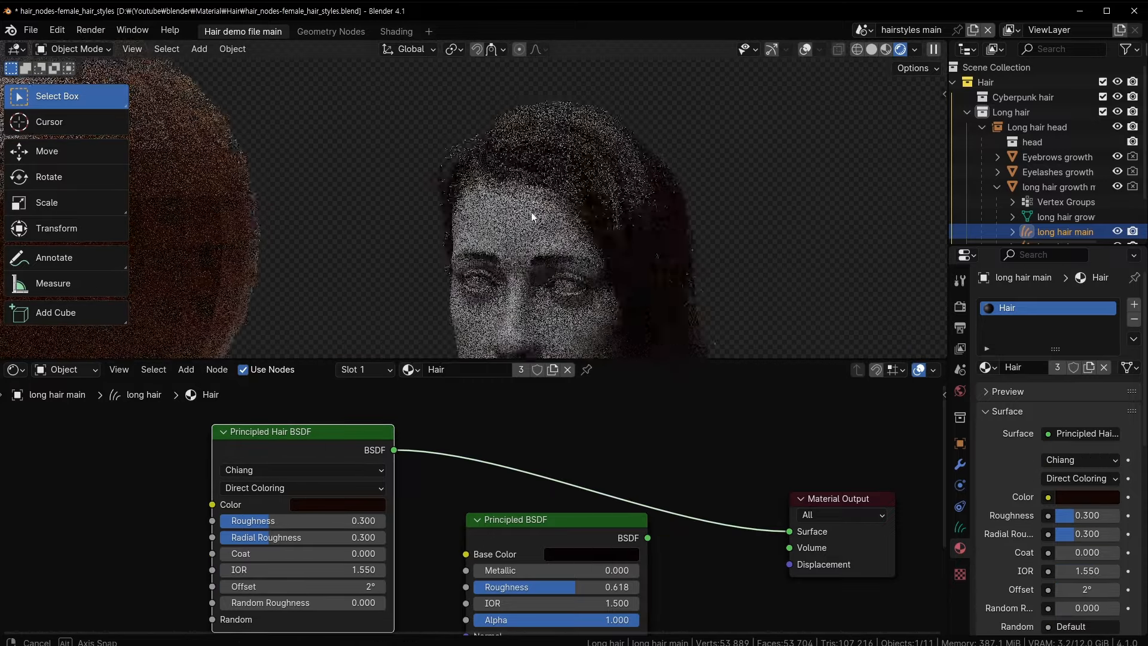
pyautogui.moveTo(343, 428); pyautogui.dragTo(362, 432)
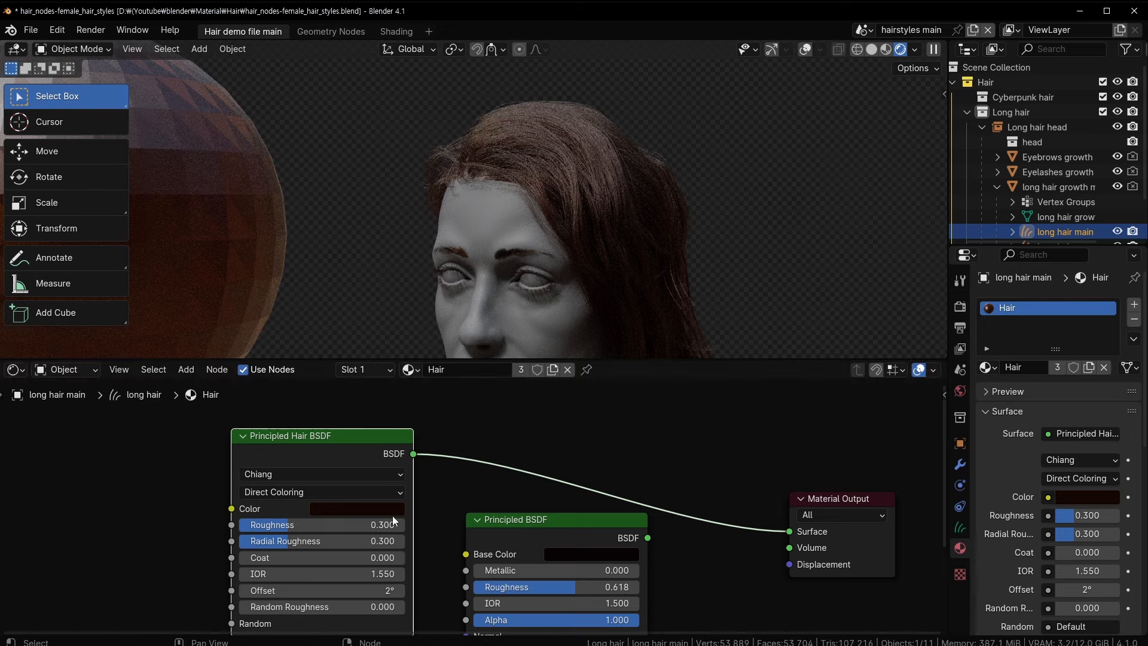
# - Match the Principled BSDF's base color to the hair shader's dark brown, reconnect it to the output and inspect the hair for comparison
pyautogui.keyDown('shift'); pyautogui.moveTo(590, 462); pyautogui.dragTo(575, 450, button='middle'); pyautogui.keyUp('shift')
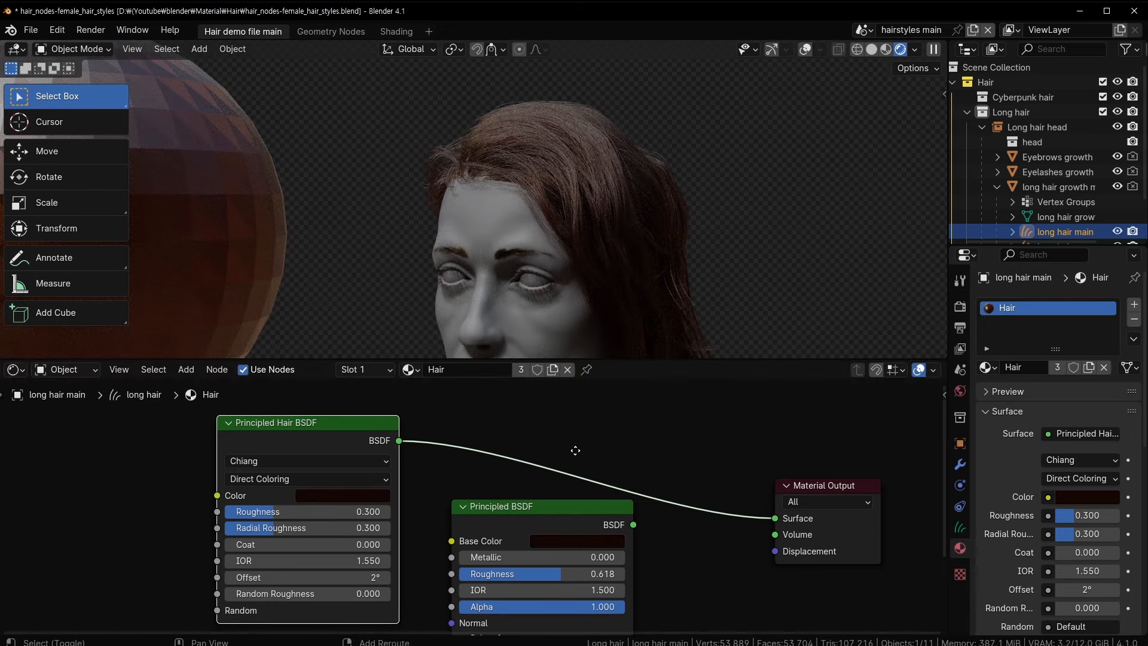
pyautogui.keyDown('ctrl'); pyautogui.keyDown('shift'); pyautogui.click(543, 511); pyautogui.keyUp('shift'); pyautogui.keyUp('ctrl')
pyautogui.moveTo(602, 206); pyautogui.dragTo(526, 223, button='middle')
pyautogui.scroll(2, 526, 224)
pyautogui.moveTo(522, 508); pyautogui.dragTo(522, 496)
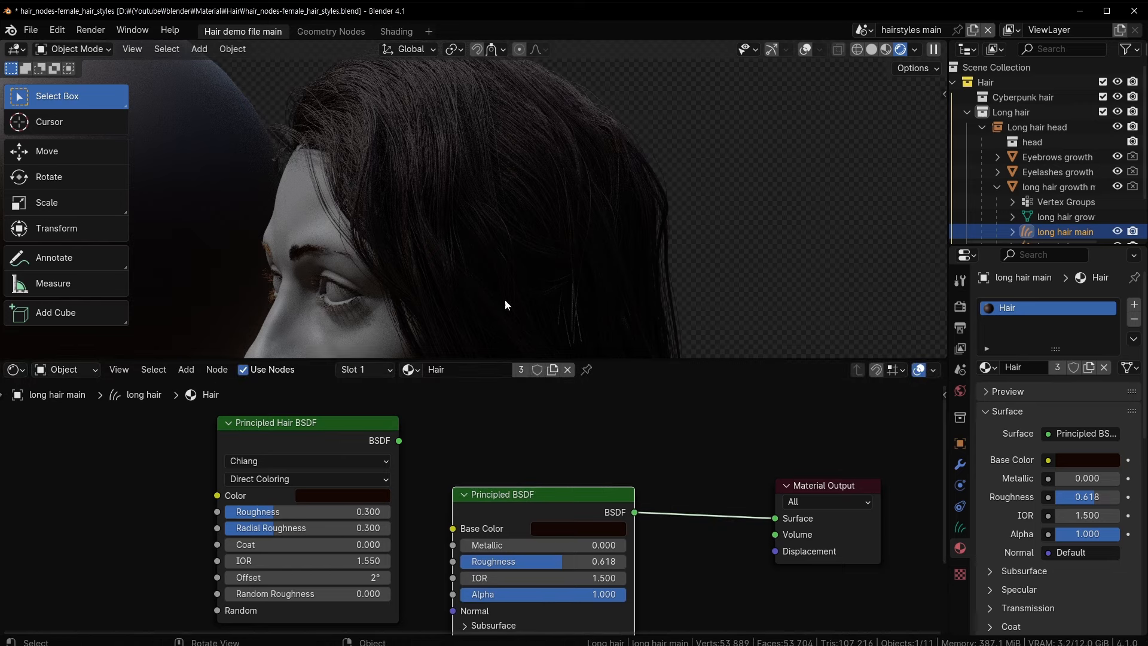
pyautogui.moveTo(568, 141); pyautogui.dragTo(568, 213, button='middle')
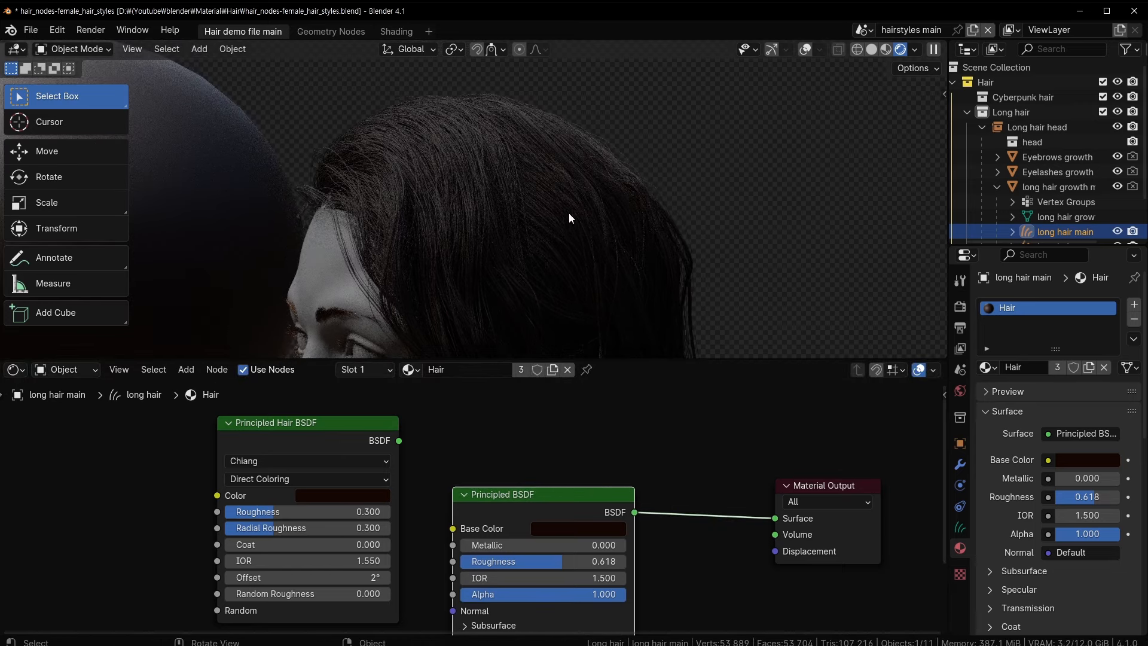
pyautogui.moveTo(516, 248); pyautogui.dragTo(658, 271, button='middle')
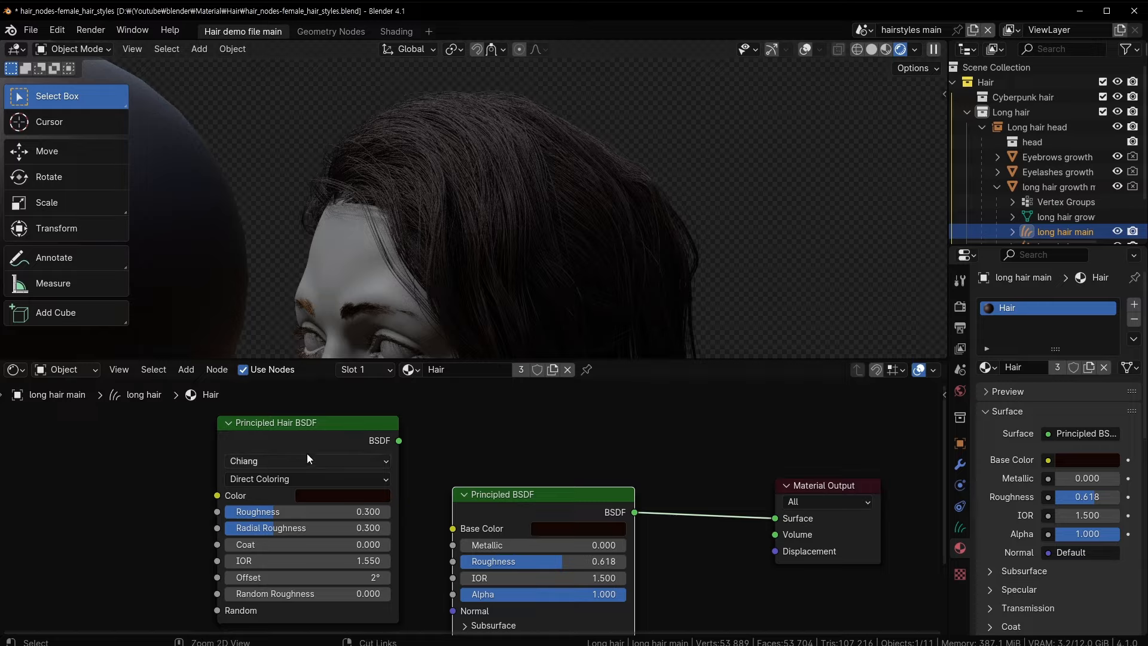
# - Reconnect the Principled Hair BSDF to the Material Output and inspect the reddish hair highlights from several angles
pyautogui.keyDown('ctrl'); pyautogui.keyDown('shift'); pyautogui.click(325, 428); pyautogui.keyUp('shift'); pyautogui.keyUp('ctrl')
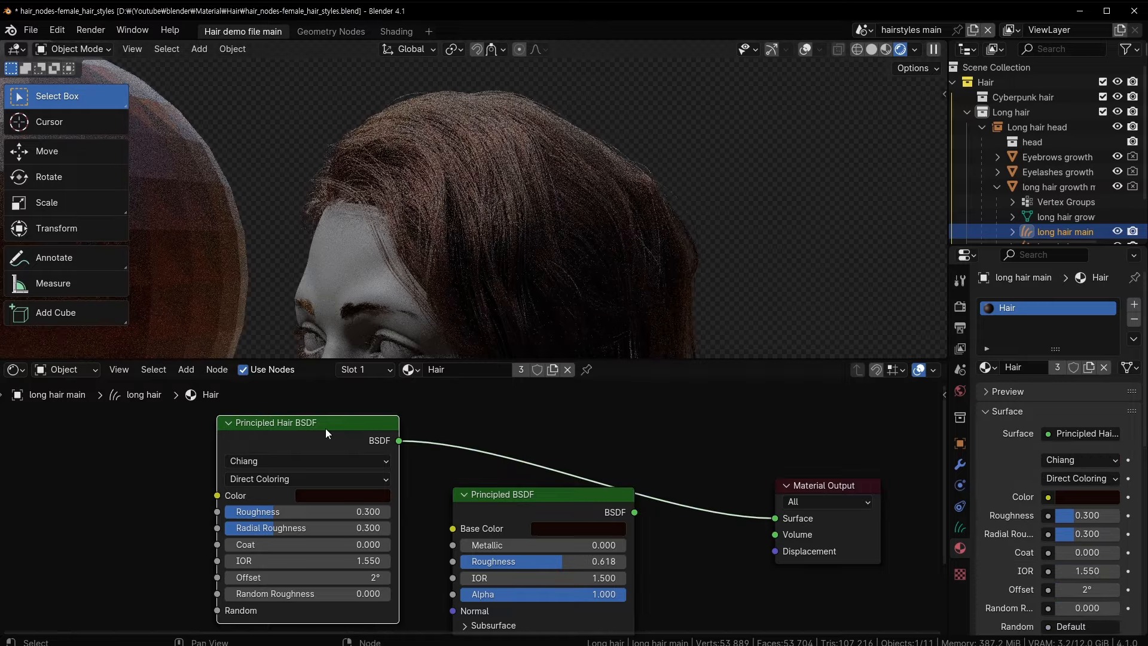
pyautogui.moveTo(680, 224); pyautogui.dragTo(364, 98, button='middle')
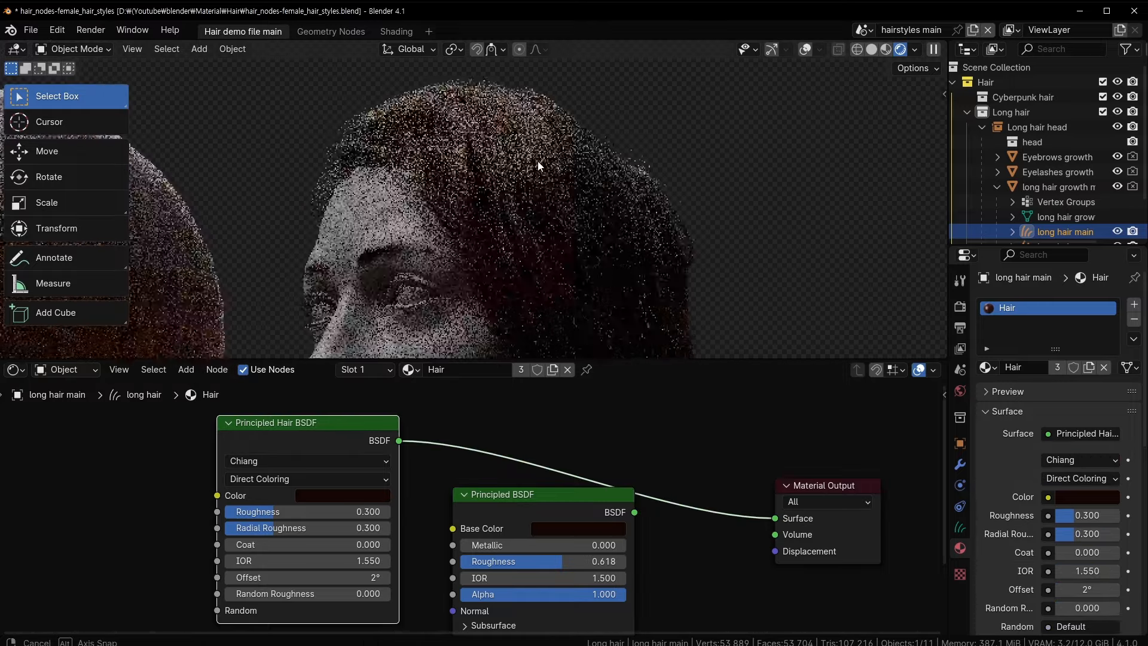
pyautogui.moveTo(537, 160); pyautogui.dragTo(489, 215, button='middle')
pyautogui.moveTo(390, 176); pyautogui.dragTo(381, 154, button='middle')
pyautogui.scroll(-4, 541, 220)
pyautogui.scroll(3, 540, 220)
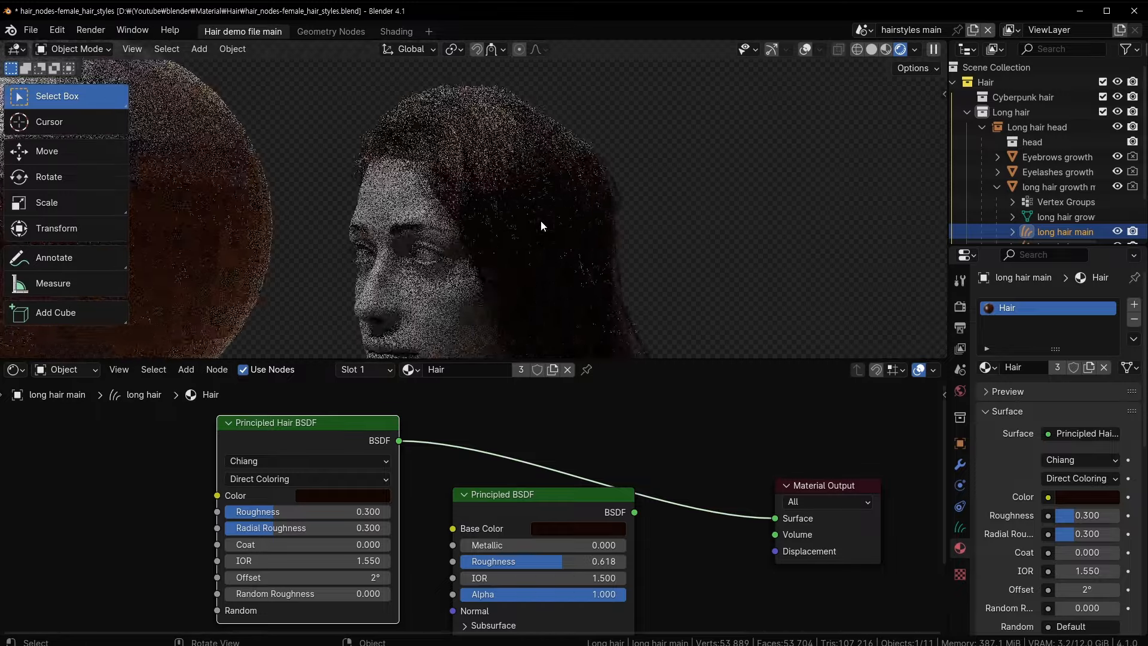
# - Delete the Principled BSDF node and move the Principled Hair BSDF node closer to the Material Output node
pyautogui.click(573, 503)
pyautogui.press('x')
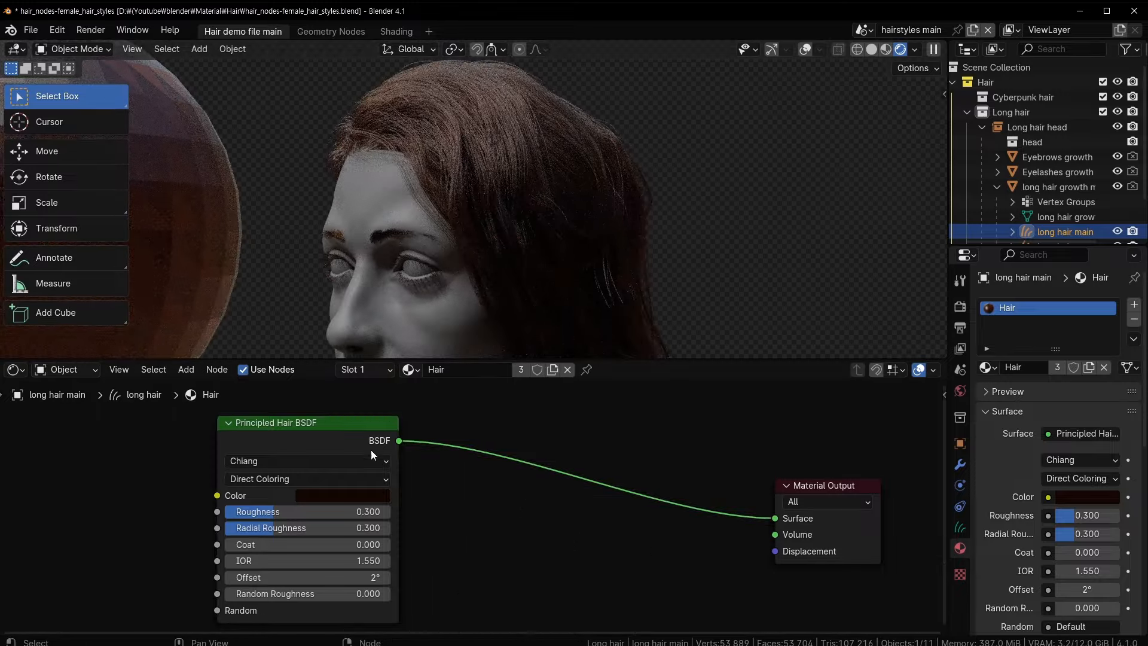
pyautogui.moveTo(370, 450); pyautogui.dragTo(556, 445)
pyautogui.moveTo(546, 246); pyautogui.dragTo(535, 223, button='middle')
pyautogui.scroll(-3, 536, 224)
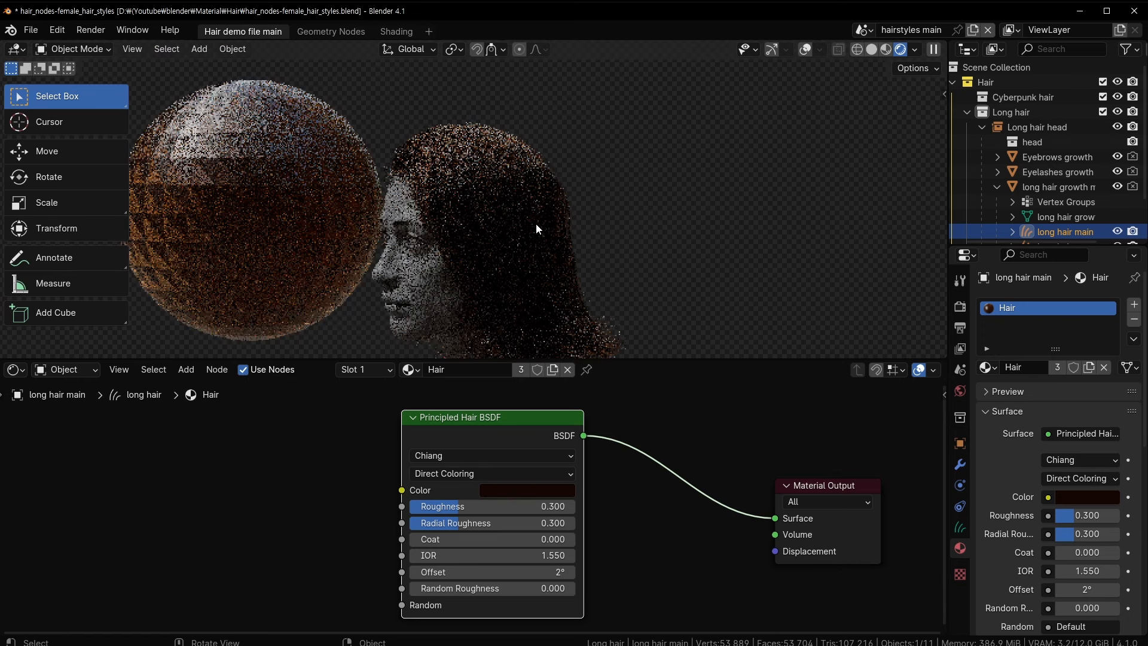
# - Select the sphere beside the head, inspect its shading and hide the 3D viewport's toolbar
pyautogui.click(275, 188)
pyautogui.scroll(2, 302, 195)
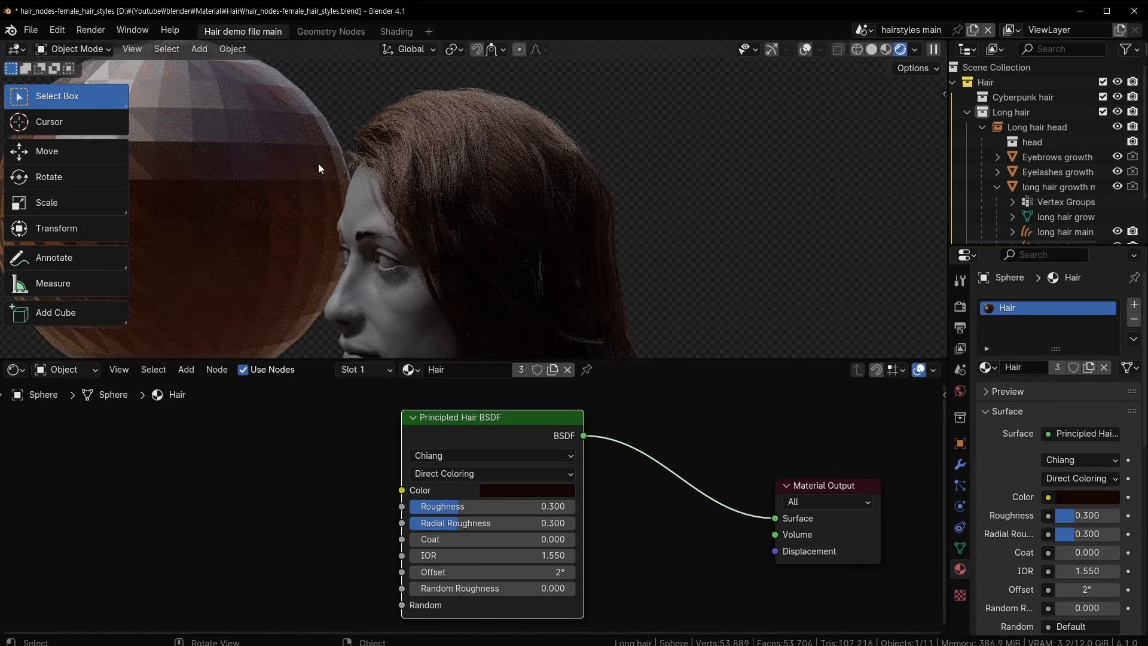
pyautogui.moveTo(318, 164); pyautogui.dragTo(502, 224, button='middle')
pyautogui.moveTo(575, 245); pyautogui.dragTo(598, 251, button='middle')
pyautogui.press('t')
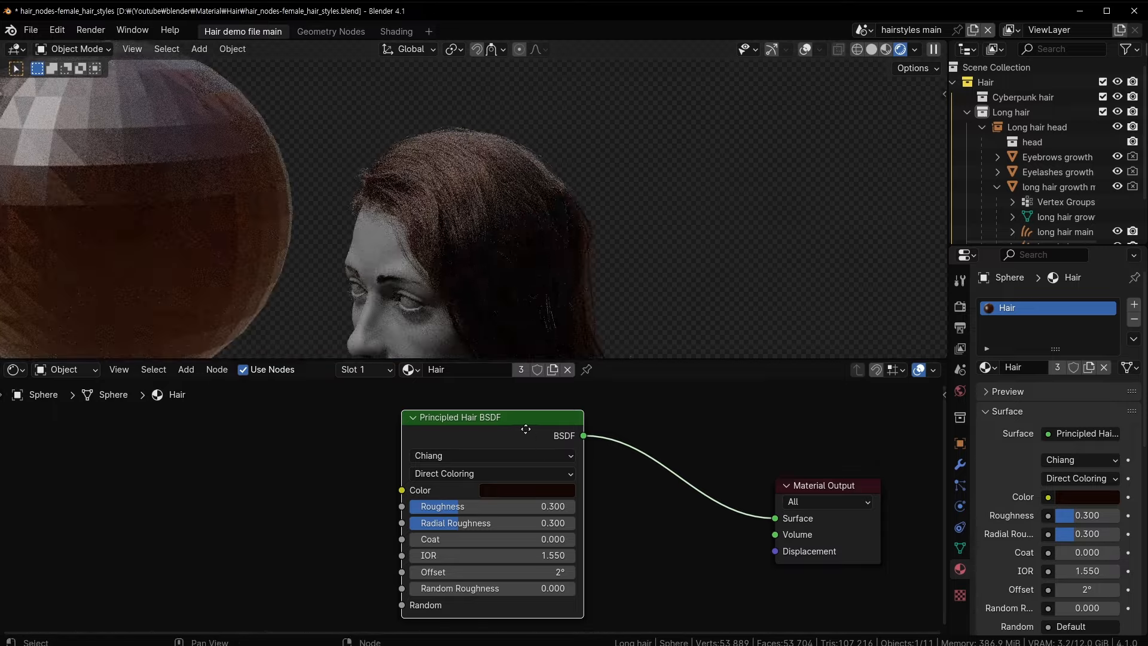
pyautogui.scroll(1, 615, 488)
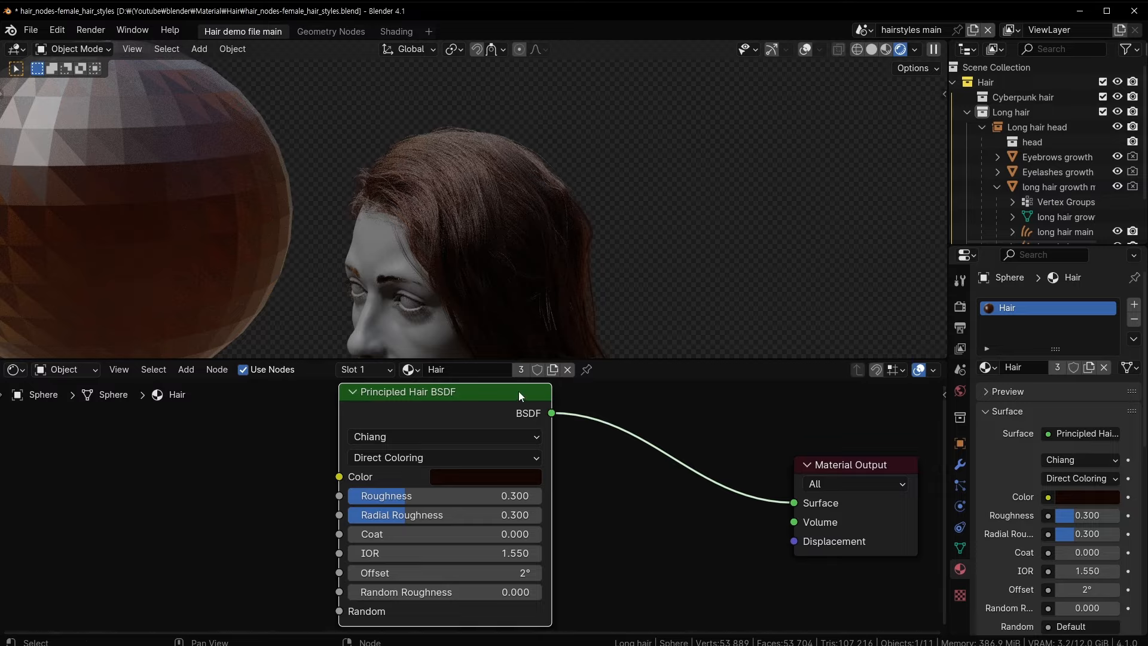
# - Adjust the Principled Hair BSDF node's position beside the Material Output node and save the file
pyautogui.moveTo(518, 392); pyautogui.dragTo(606, 401)
pyautogui.moveTo(560, 254); pyautogui.dragTo(538, 248, button='middle')
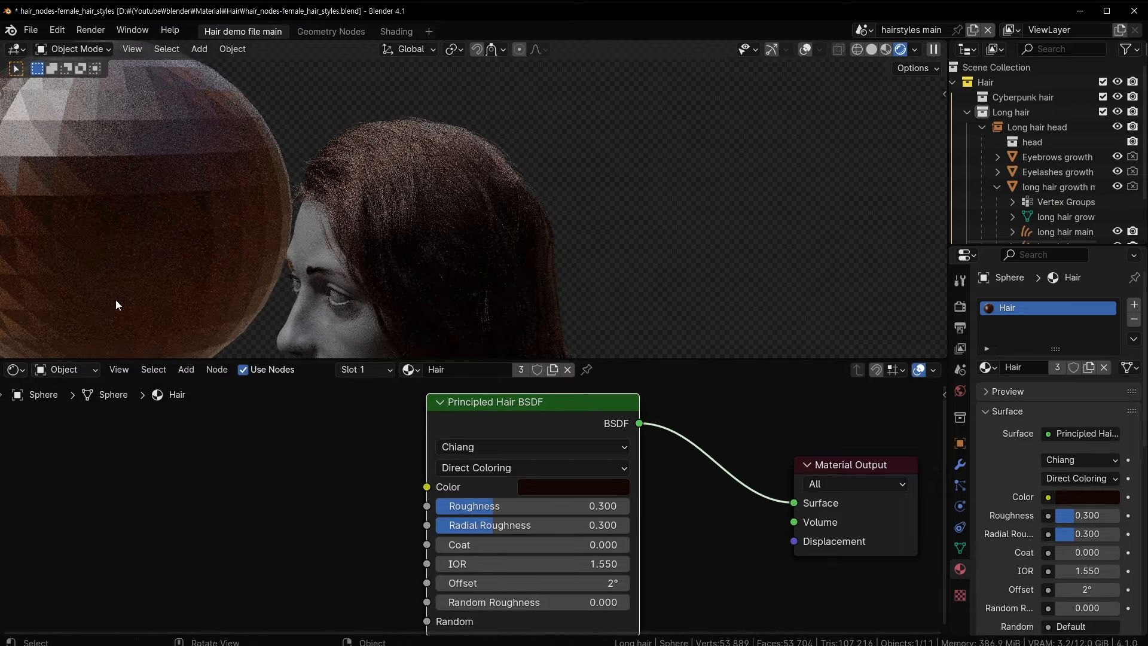
pyautogui.moveTo(416, 484); pyautogui.dragTo(401, 472, button='middle')
pyautogui.moveTo(522, 228); pyautogui.dragTo(493, 250, button='middle')
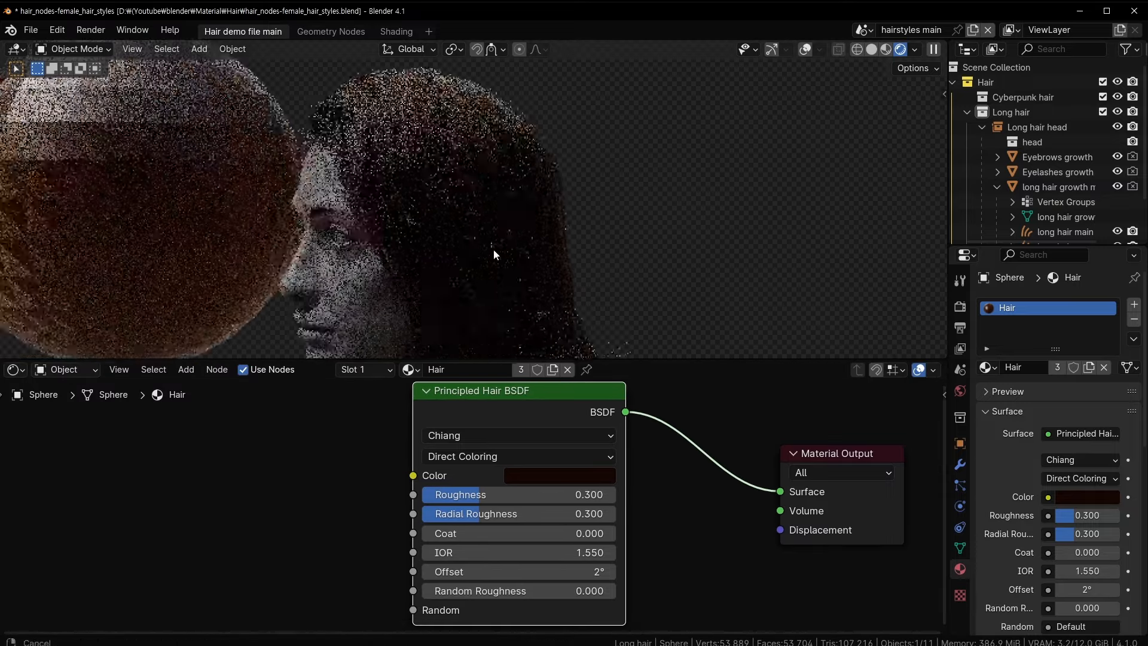
pyautogui.moveTo(564, 404); pyautogui.dragTo(556, 406)
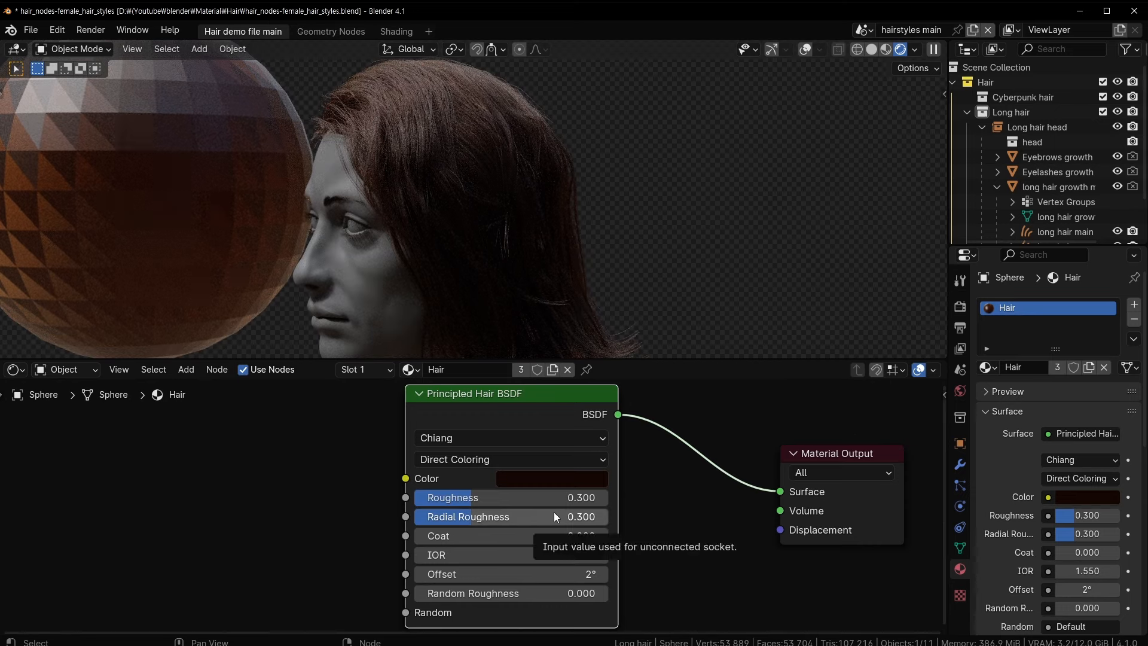
pyautogui.hotkey('ctrl', 's')
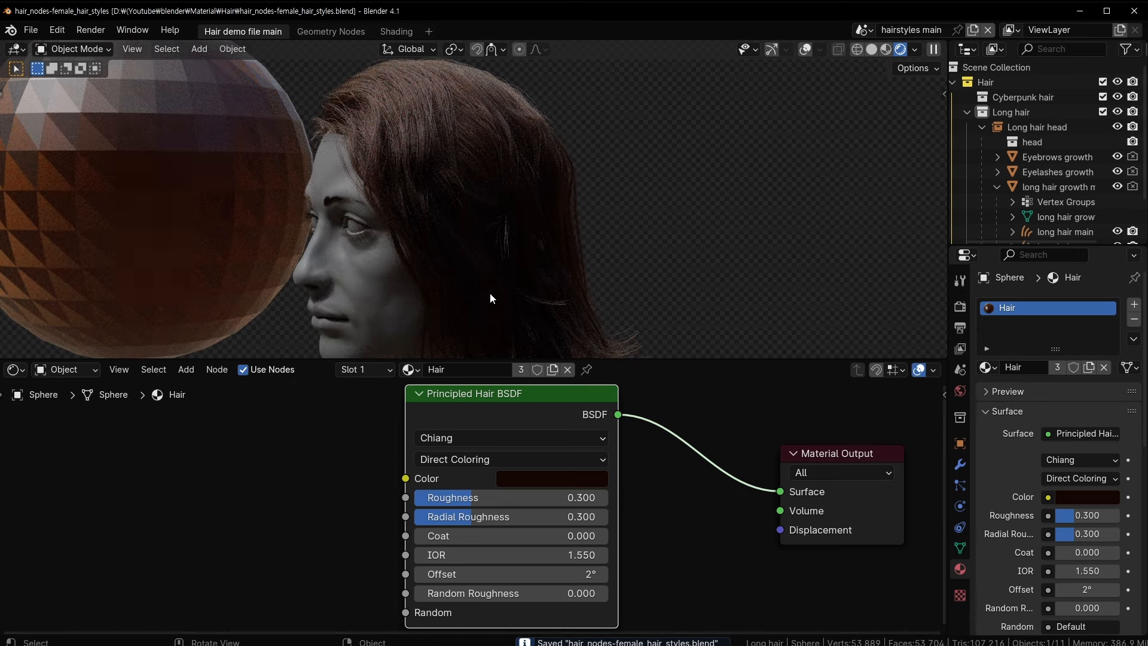
# - Move the Principled Hair BSDF node higher relative to the Material Output node and frame its settings
pyautogui.moveTo(568, 399); pyautogui.dragTo(564, 460)
pyautogui.moveTo(654, 446); pyautogui.dragTo(642, 361, button='middle')
pyautogui.scroll(-1, 625, 443)
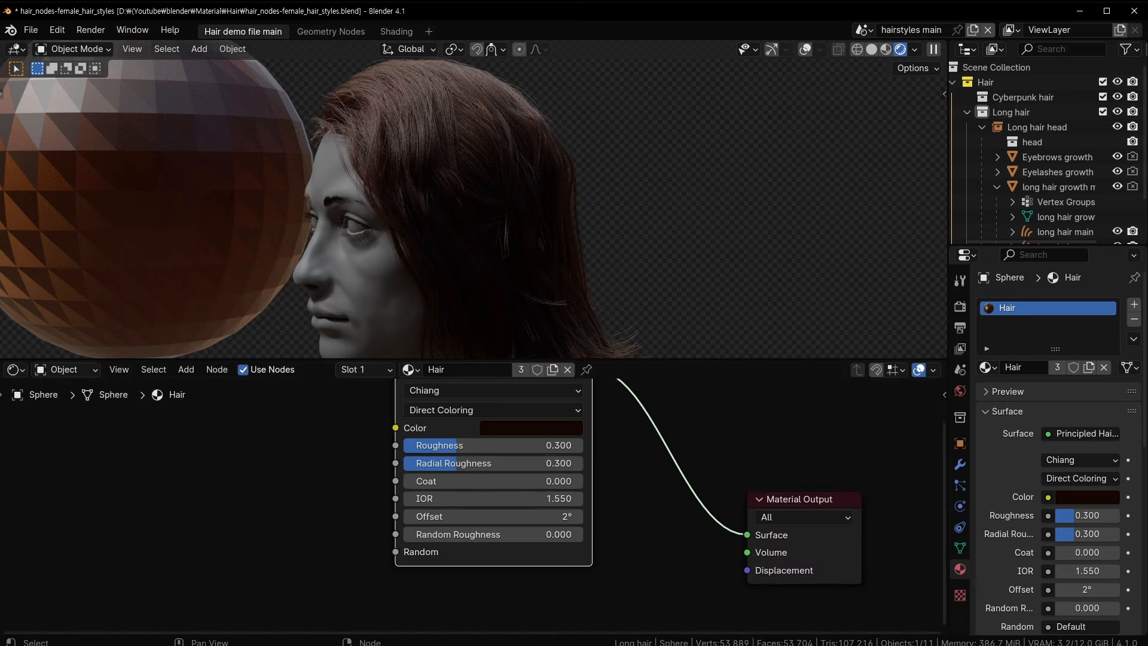
pyautogui.moveTo(606, 505); pyautogui.dragTo(599, 536, button='middle')
pyautogui.moveTo(506, 410); pyautogui.dragTo(553, 428)
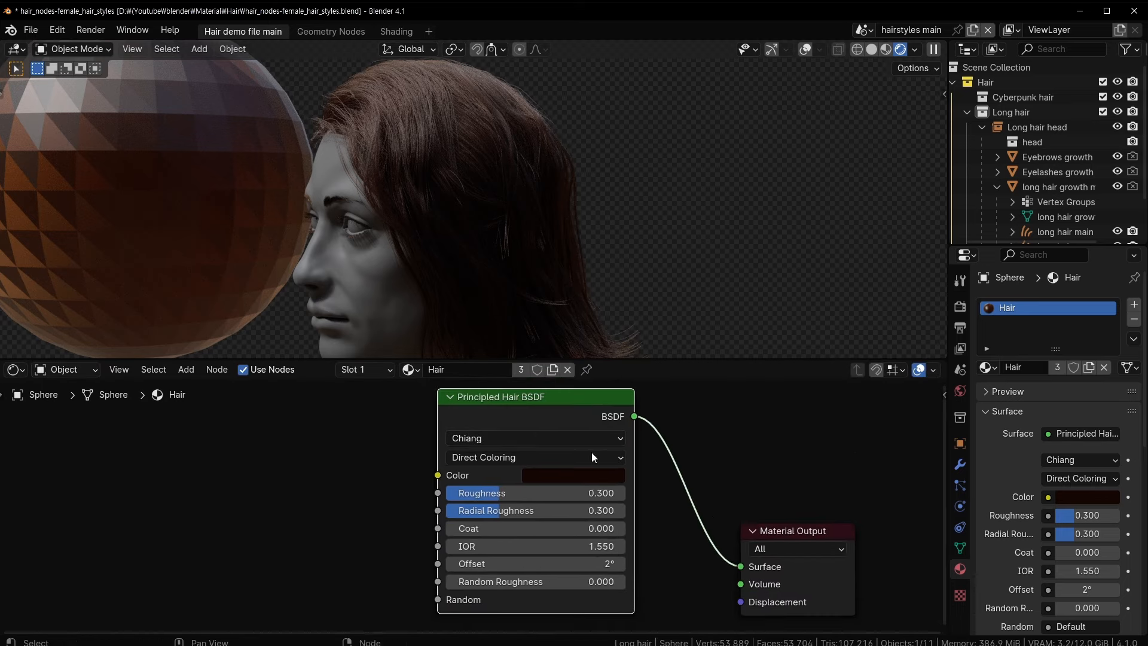
pyautogui.moveTo(682, 514); pyautogui.dragTo(615, 511, button='middle')
pyautogui.scroll(1, 614, 510)
pyautogui.moveTo(548, 449); pyautogui.dragTo(547, 455)
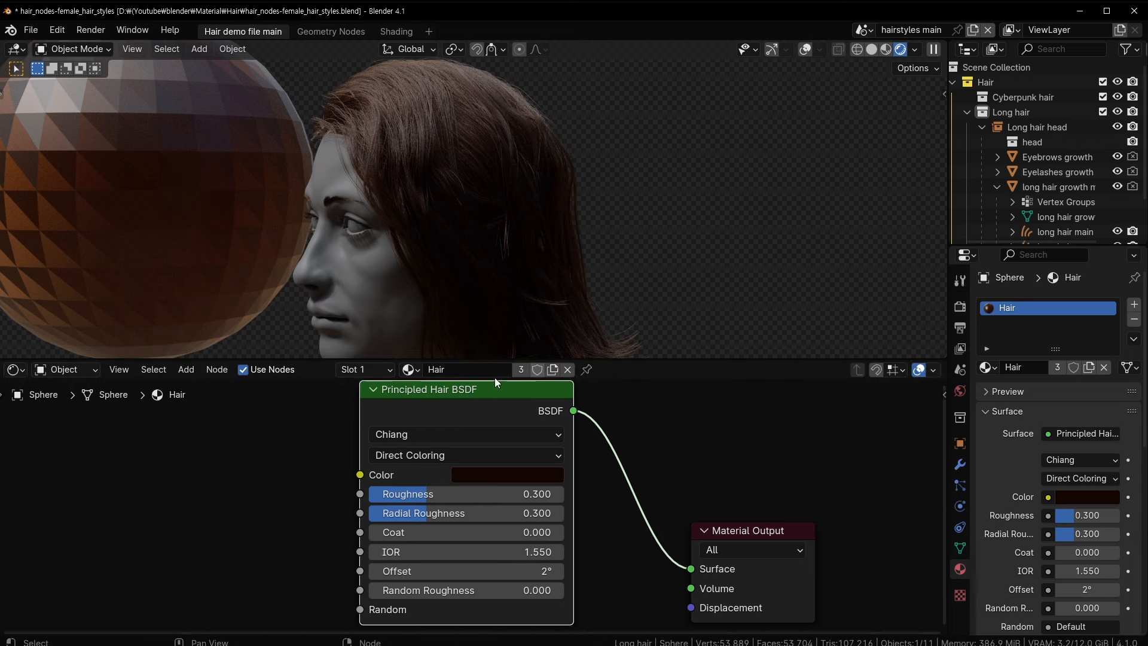
# - Switch the Principled Hair BSDF's scattering model to Huang
pyautogui.click(397, 436)
pyautogui.click(486, 436)
pyautogui.click(425, 494)
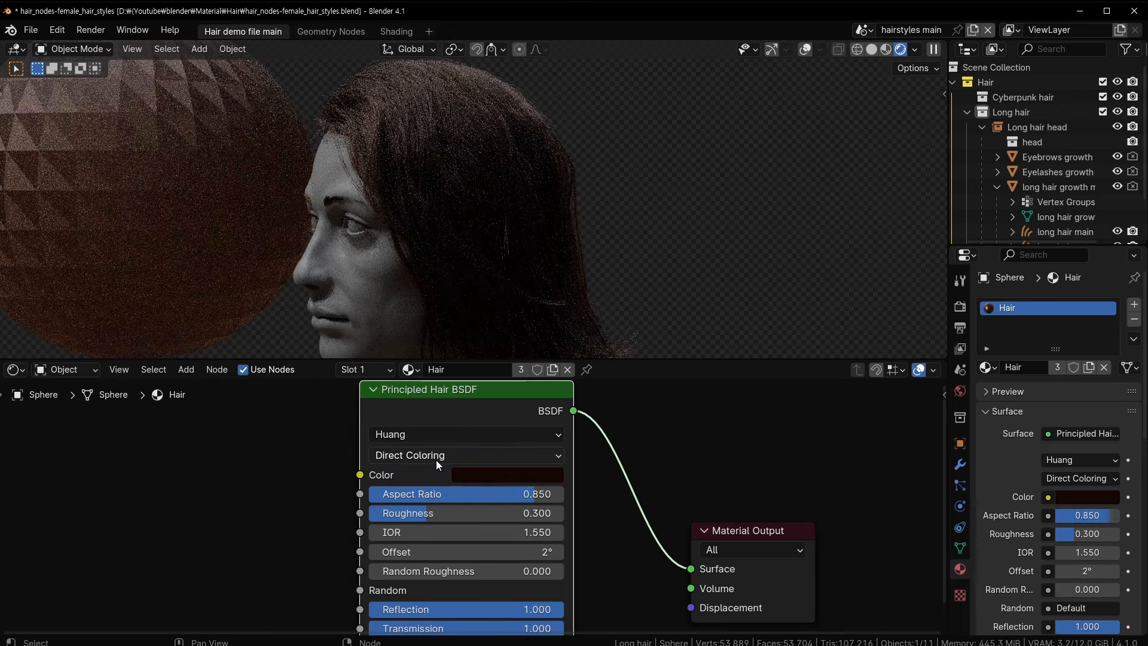
# - Set the scattering model back to Chiang and keep Direct Coloring as the color parametrization
pyautogui.click(481, 433)
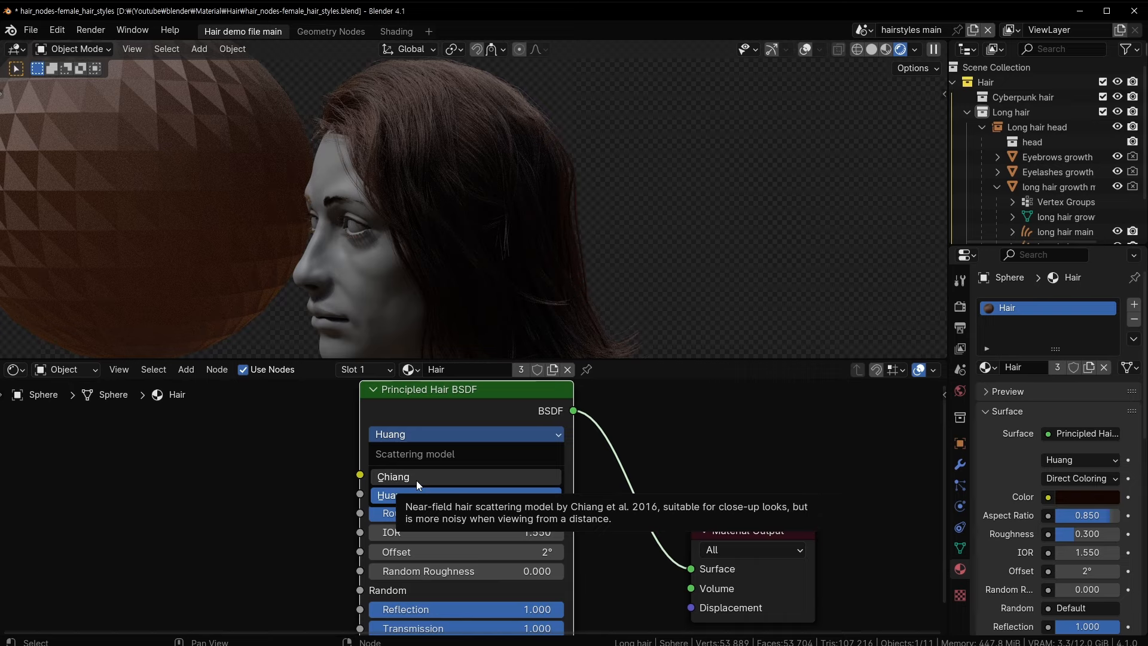
pyautogui.click(416, 478)
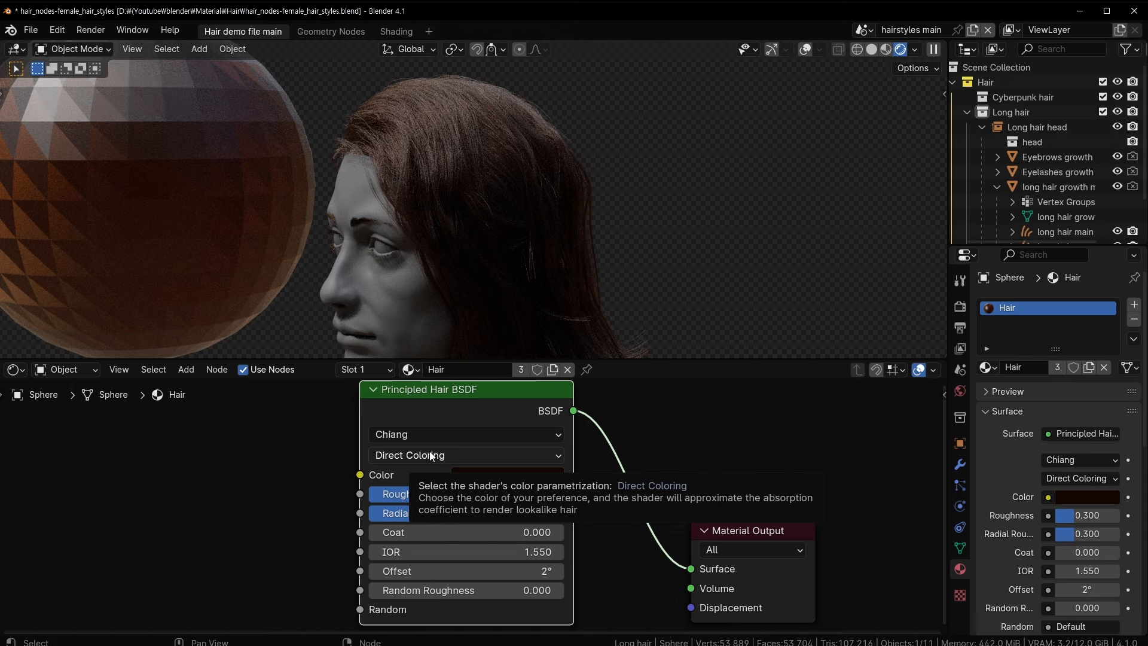
pyautogui.click(430, 456)
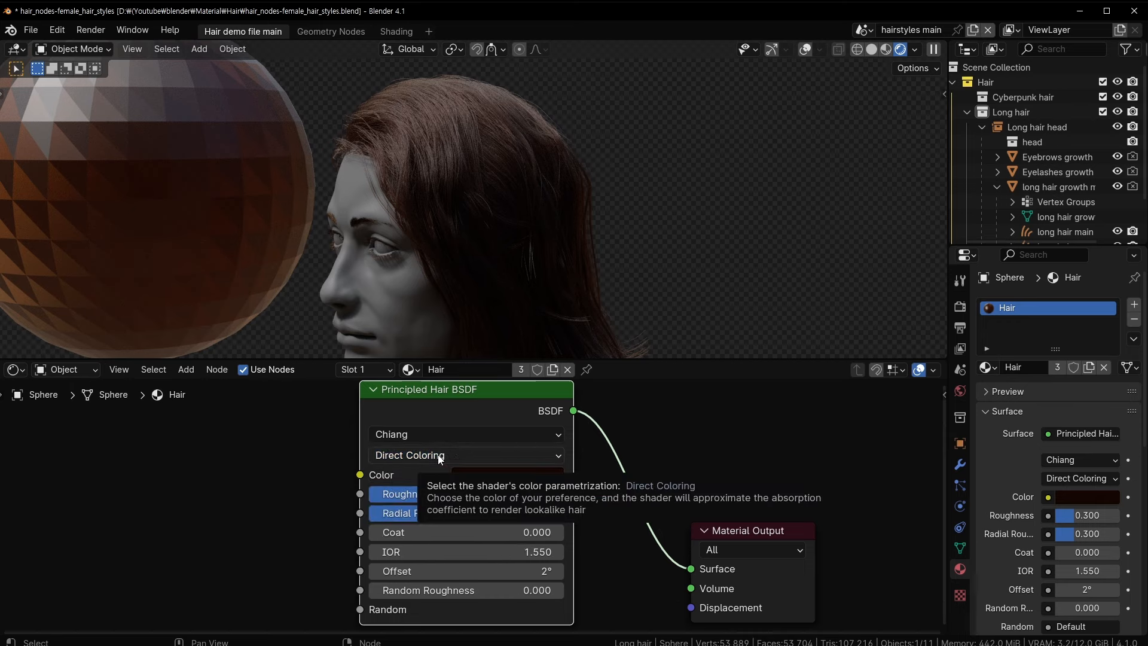
pyautogui.moveTo(503, 285); pyautogui.dragTo(475, 294, button='middle')
pyautogui.scroll(2, 475, 294)
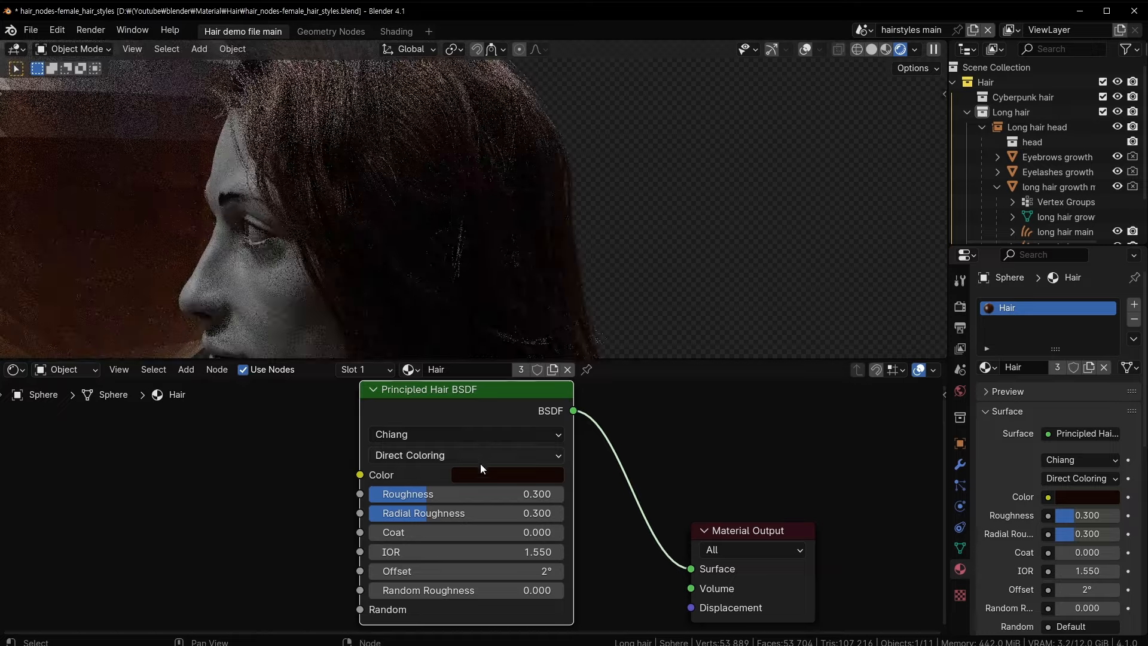
# - Darken the Principled Hair BSDF's color to a nearly black brown and check the hair
pyautogui.click(488, 474)
pyautogui.moveTo(531, 332)
pyautogui.mouseDown()
pyautogui.moveTo(539, 338)
pyautogui.moveTo(513, 352)
pyautogui.mouseUp()
pyautogui.moveTo(630, 335); pyautogui.dragTo(632, 340)
pyautogui.moveTo(323, 493); pyautogui.dragTo(334, 497, button='middle')
pyautogui.moveTo(424, 236); pyautogui.dragTo(463, 245, button='middle')
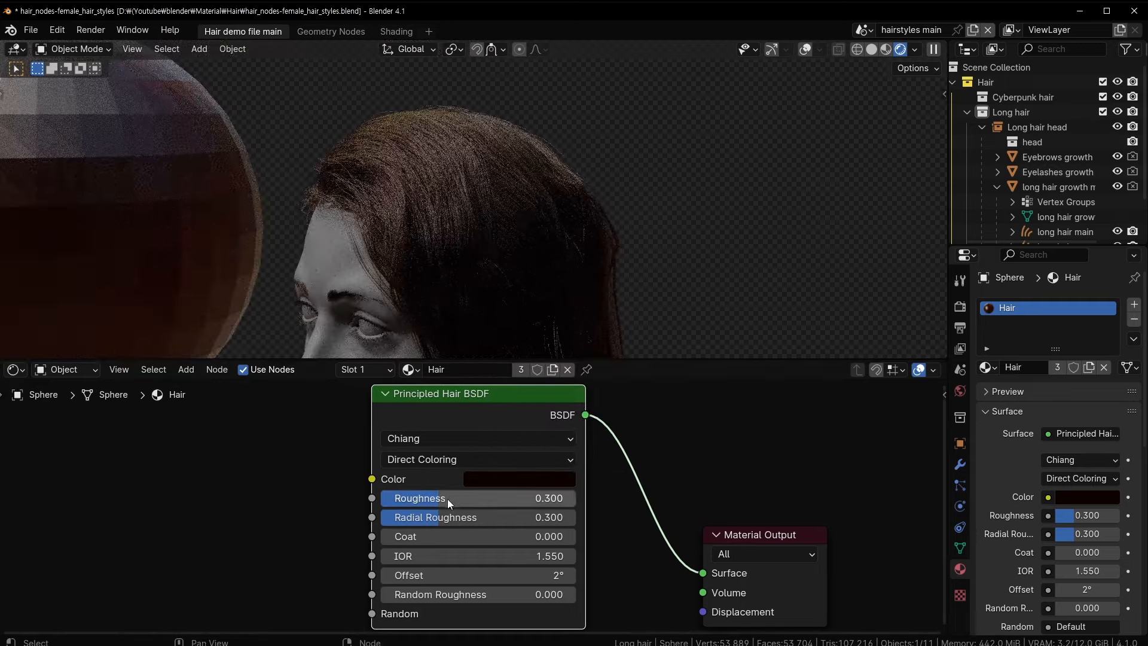
# - Raise the Principled Hair BSDF's roughness to 1.000 and inspect the hair up close
pyautogui.moveTo(580, 260); pyautogui.dragTo(439, 293, button='middle')
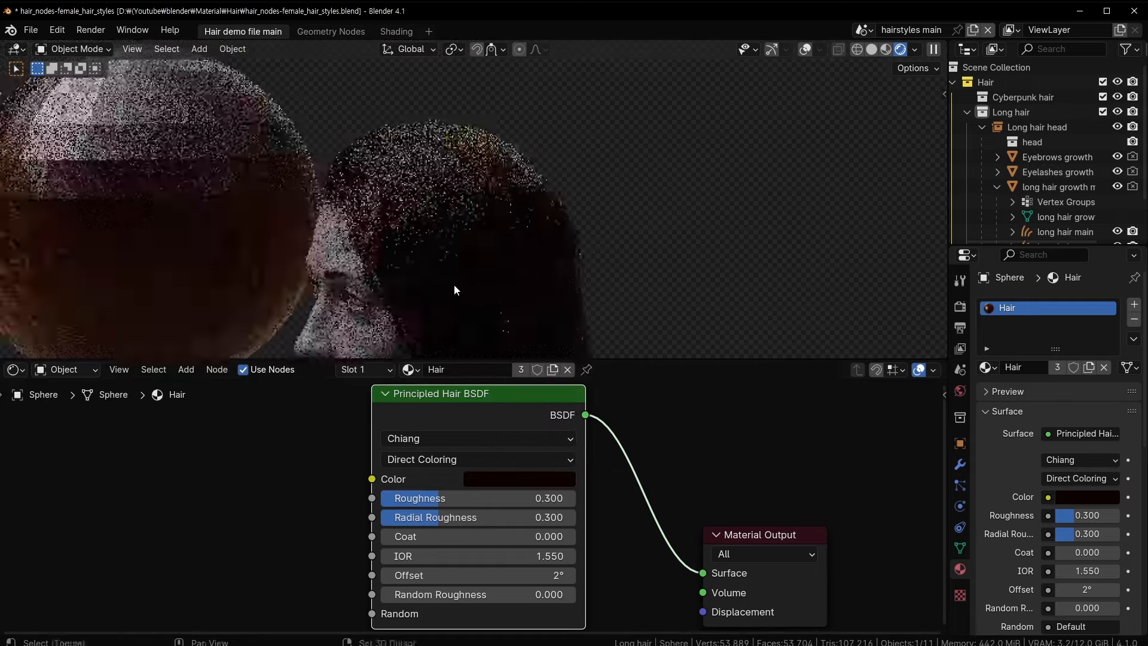
pyautogui.scroll(1, 470, 505)
pyautogui.moveTo(439, 497); pyautogui.dragTo(584, 498)
pyautogui.scroll(2, 541, 238)
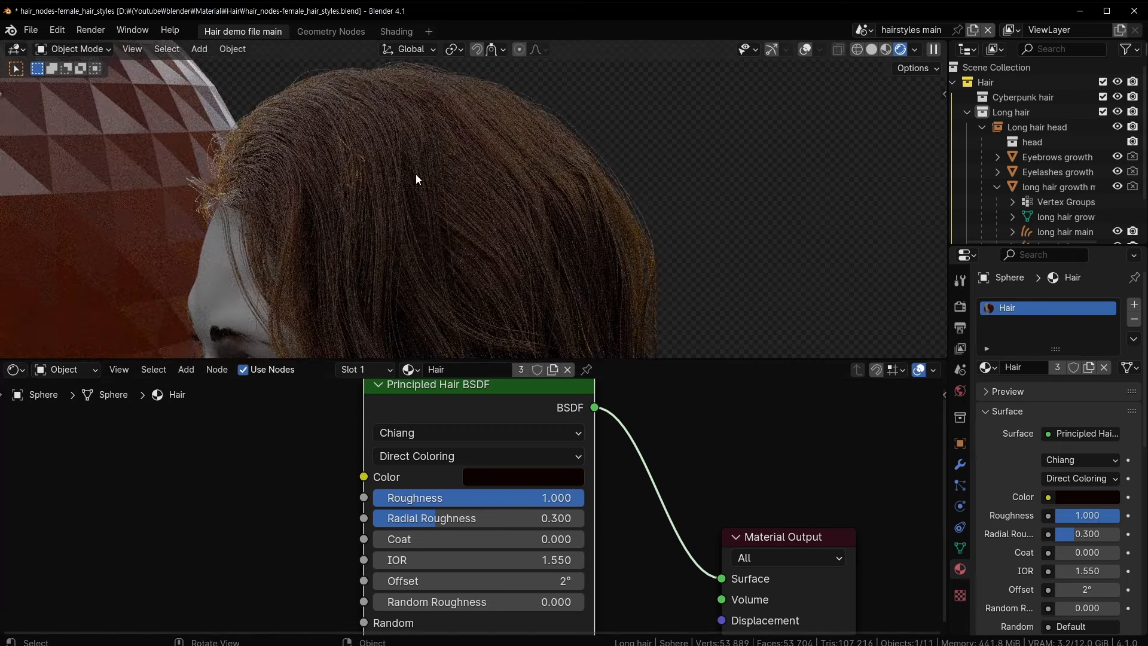
pyautogui.scroll(-2, 417, 177)
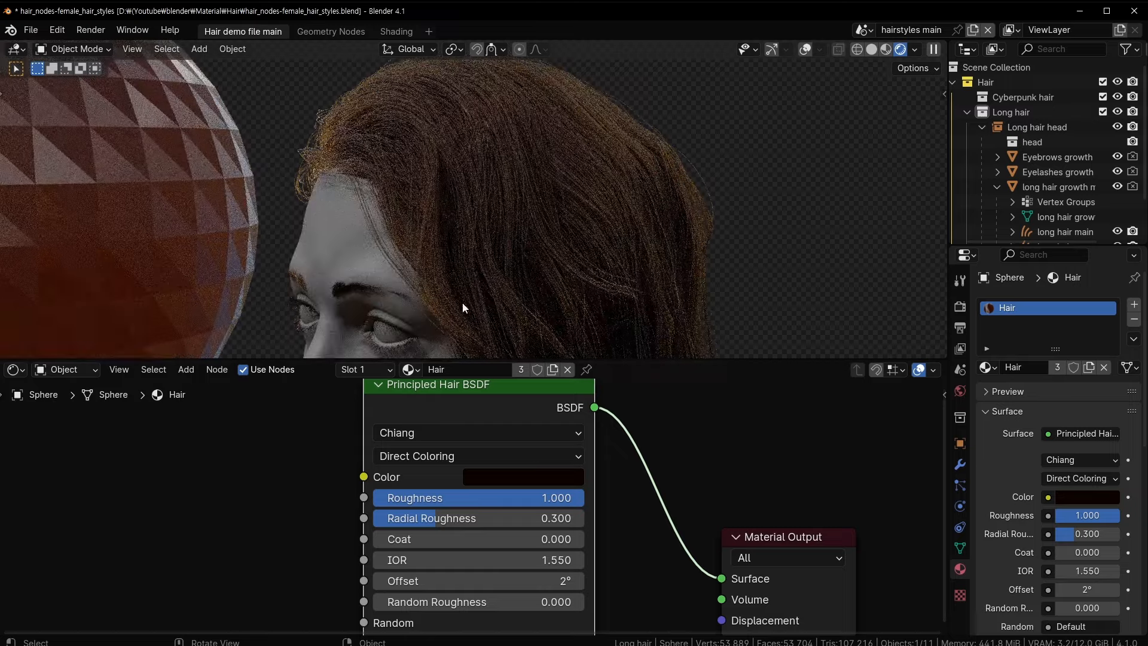
# - Lower the hair roughness to 0.007, raise it slightly and compare the highlights from different angles
pyautogui.moveTo(574, 497); pyautogui.dragTo(375, 497)
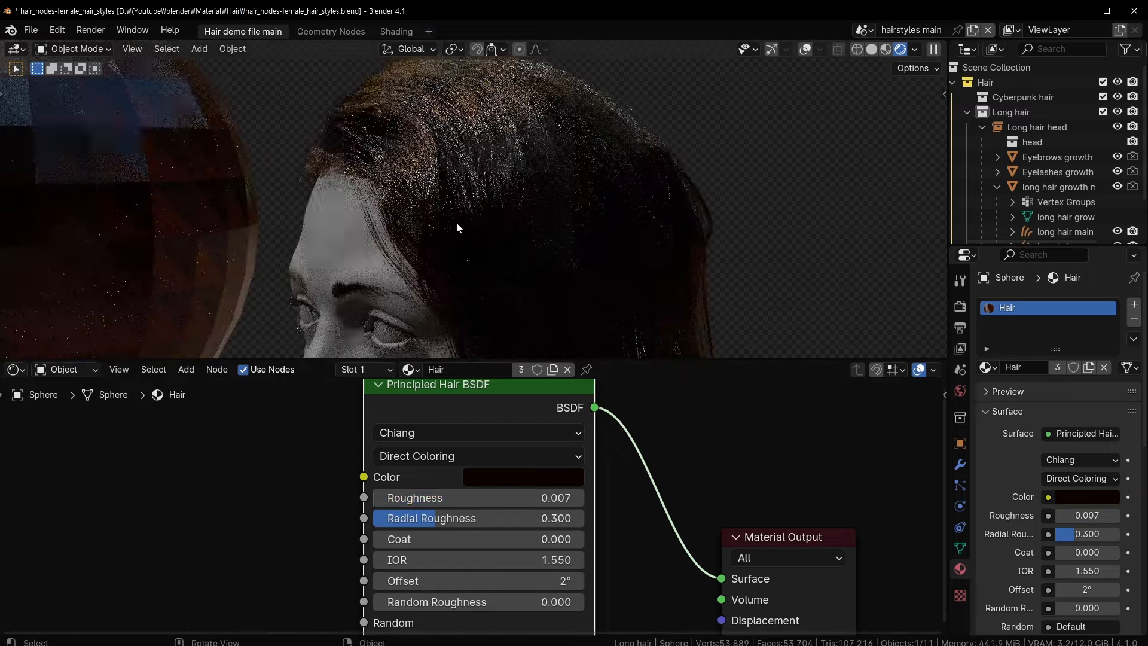
pyautogui.moveTo(457, 222); pyautogui.dragTo(382, 254, button='middle')
pyautogui.moveTo(424, 500); pyautogui.dragTo(438, 501)
pyautogui.moveTo(249, 252); pyautogui.dragTo(396, 272, button='middle')
# - Set the hair roughness to 1.000, select the long hair and inspect it from the back and side
pyautogui.moveTo(421, 497); pyautogui.dragTo(617, 497)
pyautogui.scroll(-3, 587, 221)
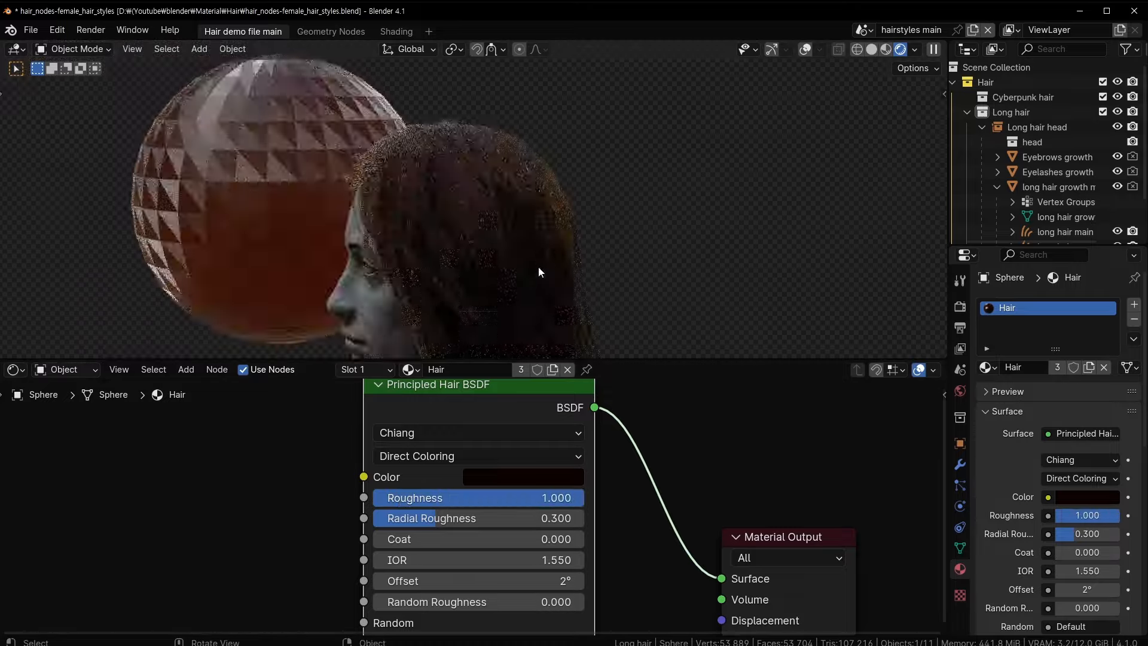
pyautogui.moveTo(538, 267); pyautogui.dragTo(407, 289, button='middle')
pyautogui.scroll(-3, 521, 245)
pyautogui.click(293, 282)
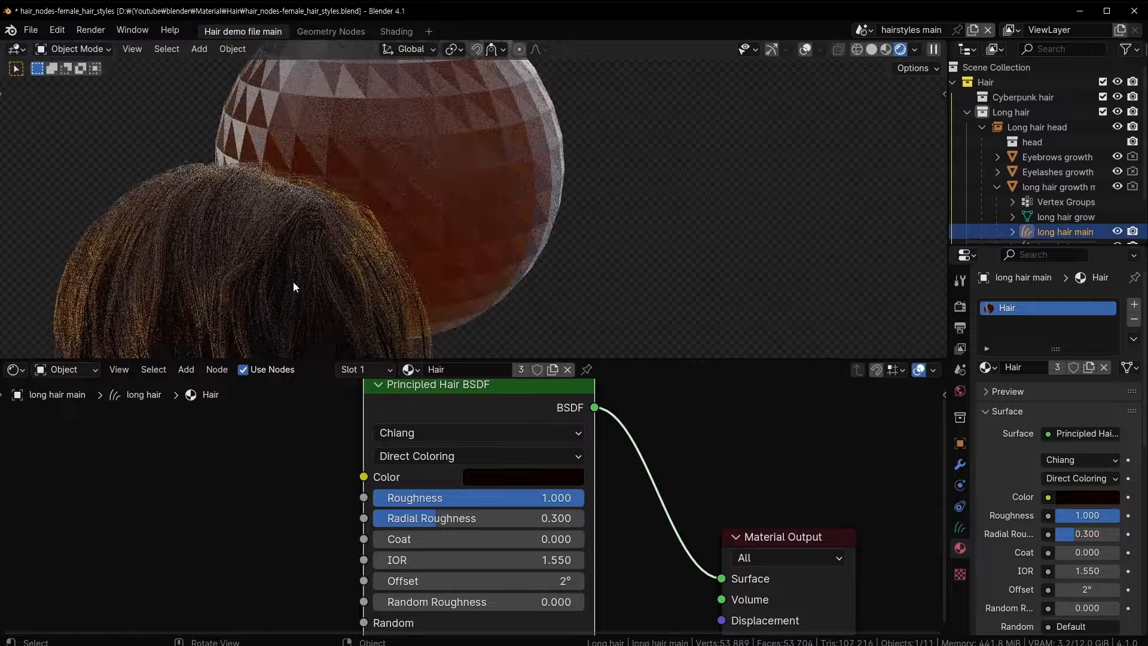
pyautogui.moveTo(292, 281); pyautogui.dragTo(508, 299, button='middle')
pyautogui.scroll(2, 489, 221)
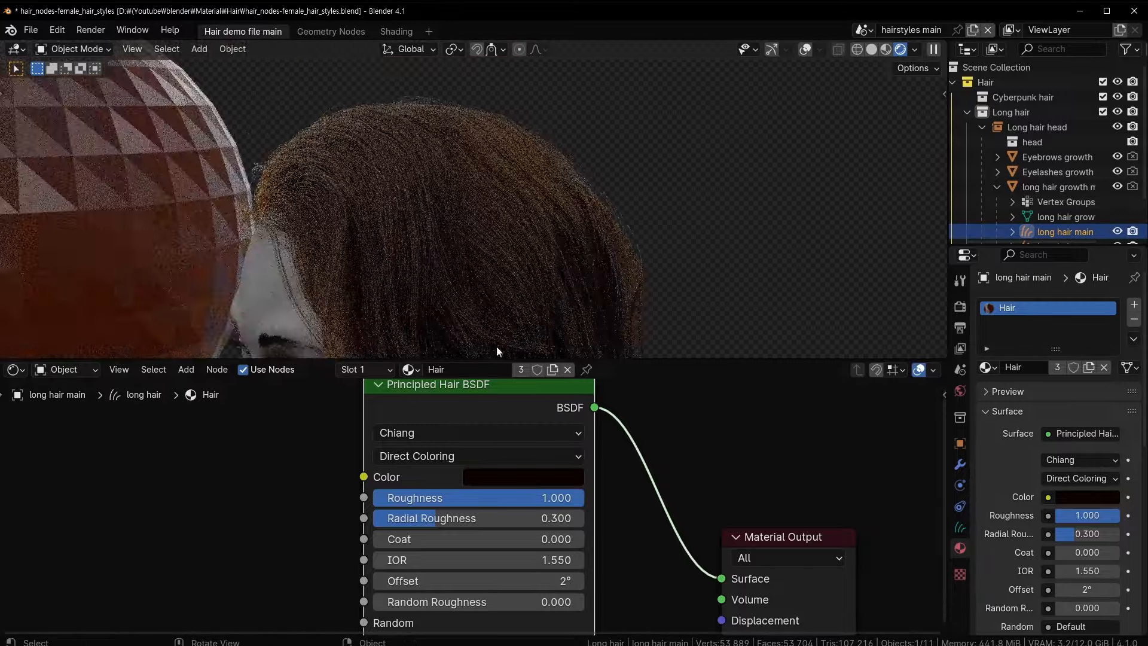
# - Lower the hair roughness to 0.249 and inspect the highlights from the side and front
pyautogui.moveTo(493, 497)
pyautogui.mouseDown()
pyautogui.moveTo(422, 497)
pyautogui.moveTo(482, 497)
pyautogui.mouseUp()
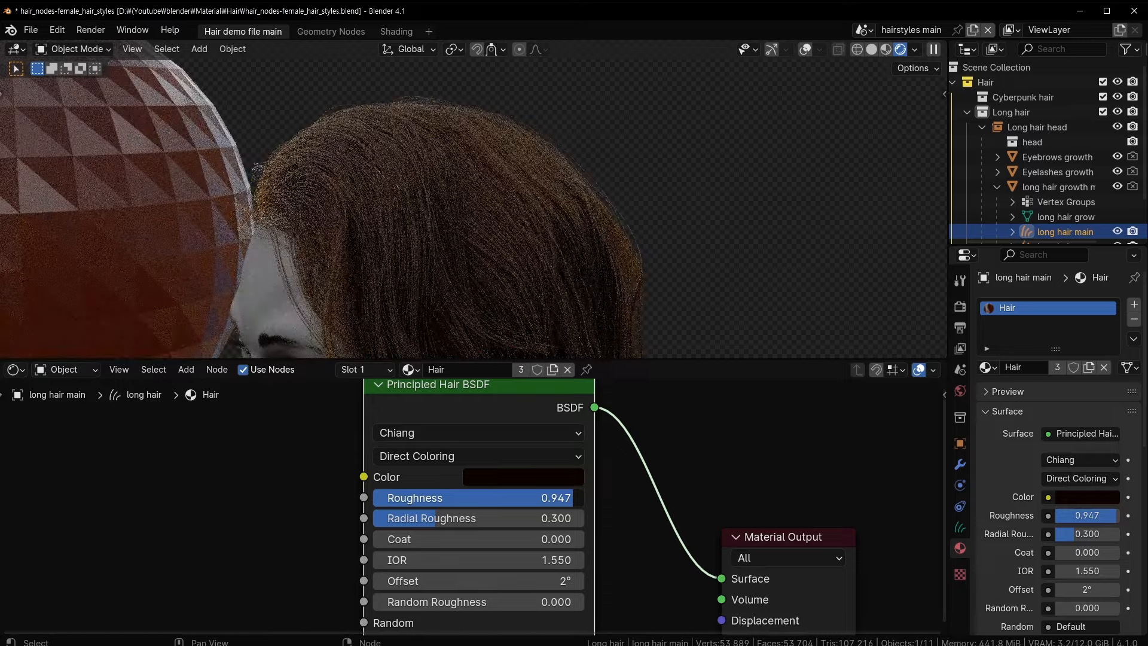
pyautogui.moveTo(554, 497); pyautogui.dragTo(425, 498)
pyautogui.moveTo(426, 257); pyautogui.dragTo(448, 199, button='middle')
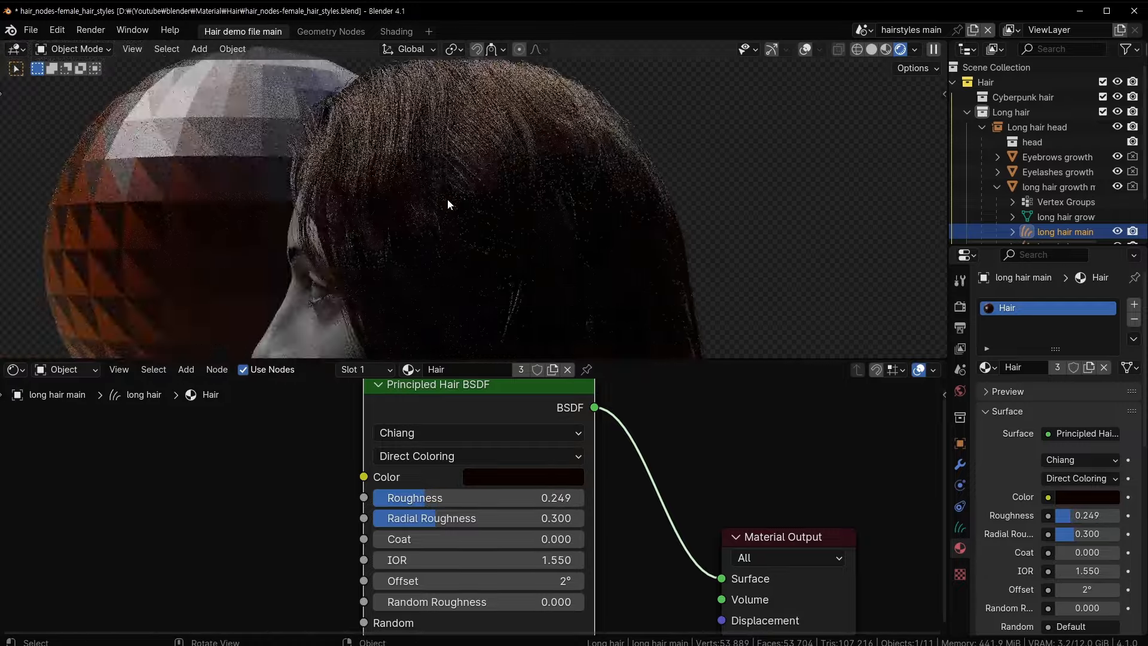
pyautogui.moveTo(529, 199); pyautogui.dragTo(494, 283, button='middle')
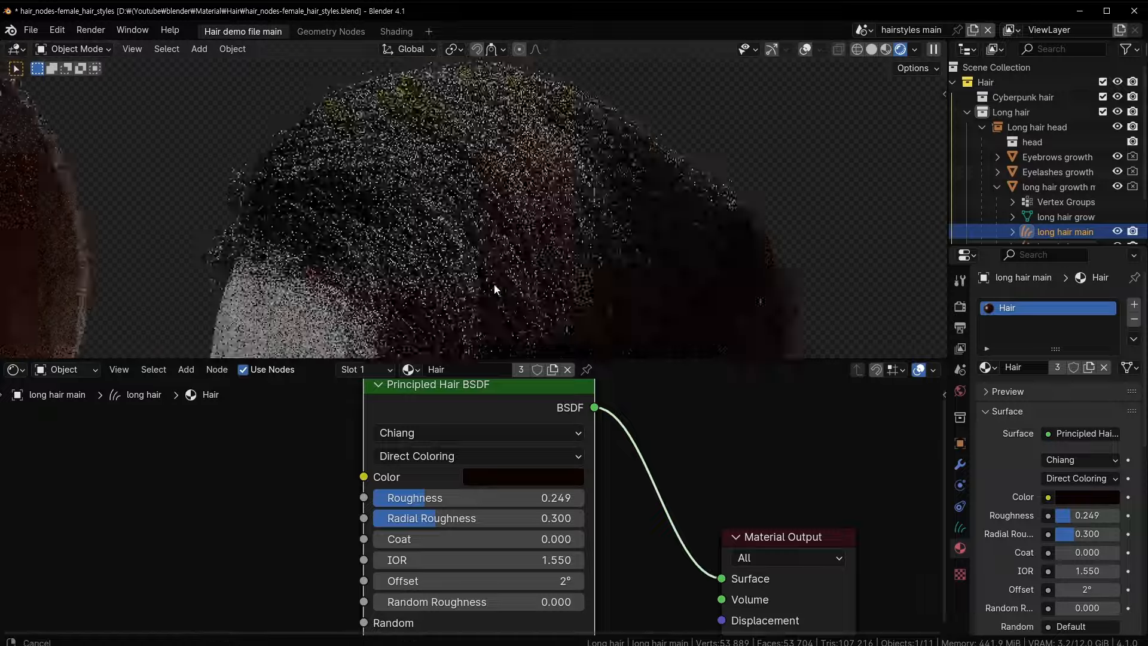
# - Set the hair roughness to 0.228, try a radial roughness of 0.609 and 0.454, and compare the shading
pyautogui.moveTo(425, 497); pyautogui.dragTo(456, 518)
pyautogui.scroll(-5, 503, 219)
pyautogui.moveTo(381, 184); pyautogui.dragTo(583, 73, button='middle')
pyautogui.moveTo(457, 518); pyautogui.dragTo(501, 518)
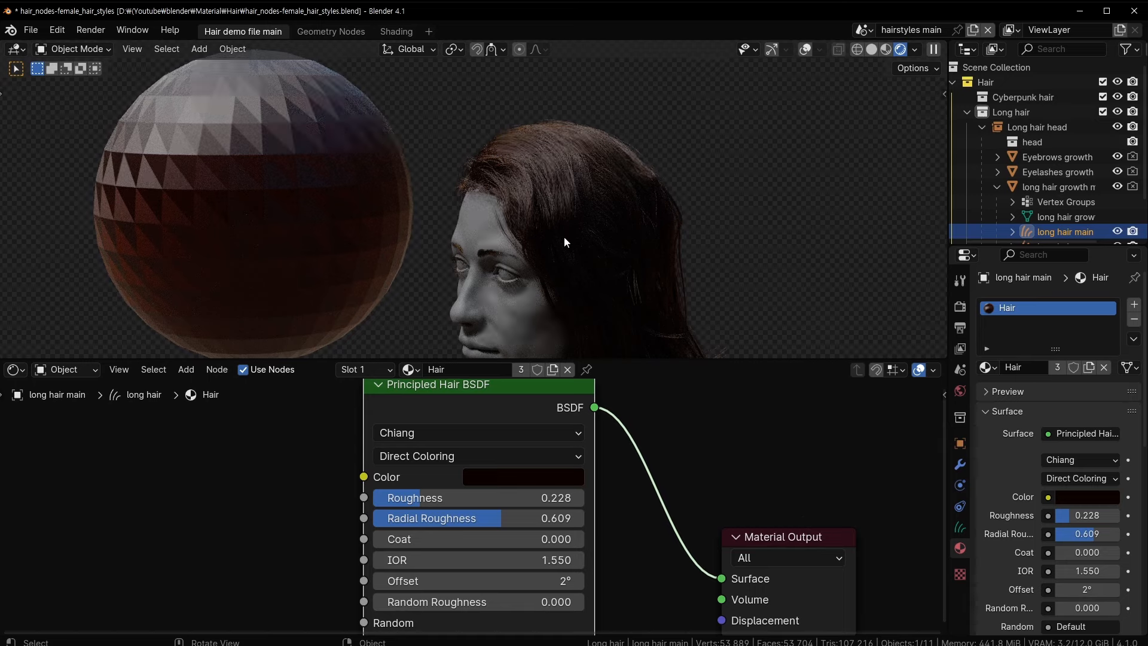
pyautogui.moveTo(457, 518); pyautogui.dragTo(424, 517)
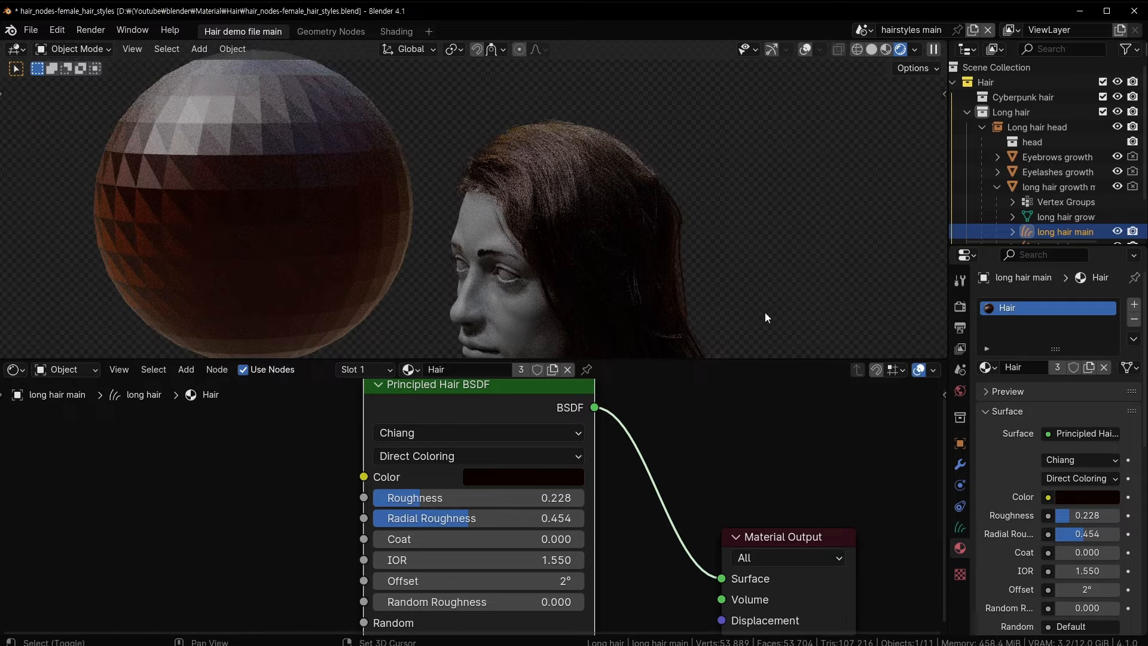
pyautogui.keyDown('shift'); pyautogui.moveTo(765, 312); pyautogui.dragTo(701, 210, button='middle'); pyautogui.keyUp('shift')
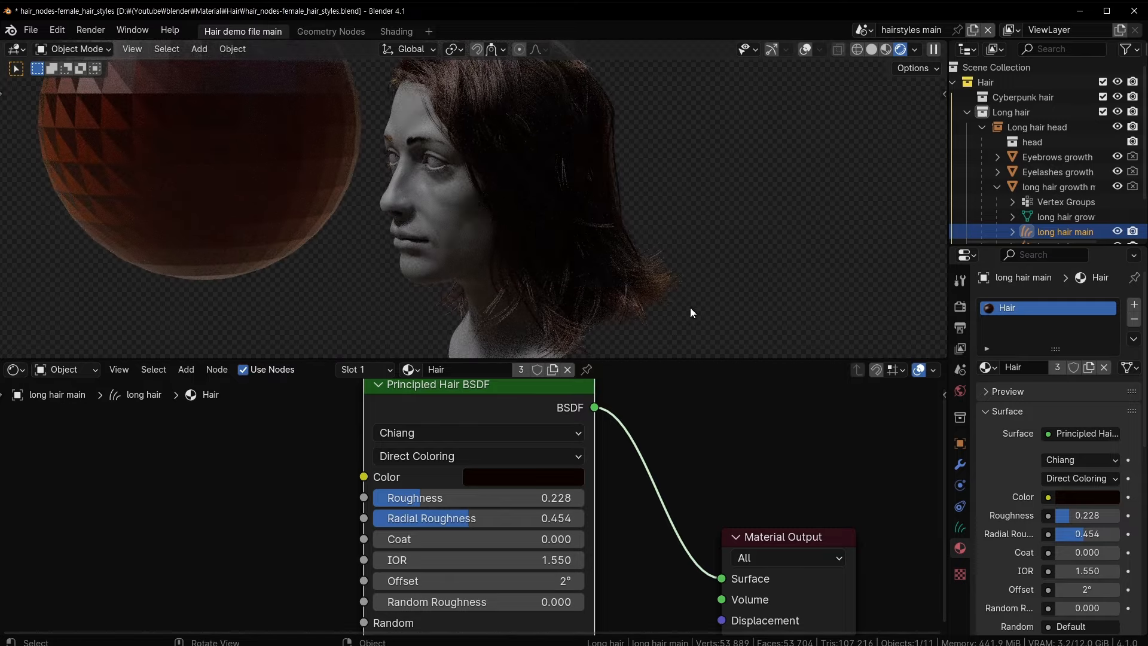
pyautogui.keyDown('shift'); pyautogui.moveTo(443, 117); pyautogui.dragTo(460, 171, button='middle'); pyautogui.keyUp('shift')
# - Set the hair's radial roughness to 0.226 and roughness to 0.235, and save the file
pyautogui.moveTo(456, 518); pyautogui.dragTo(424, 498)
pyautogui.moveTo(519, 209); pyautogui.dragTo(655, 212, button='middle')
pyautogui.scroll(3, 582, 238)
pyautogui.hotkey('ctrl', 's')
# - Raise the Principled Hair BSDF's Coat to 0.968 and on towards its maximum while viewing single strands up close
pyautogui.moveTo(541, 260); pyautogui.dragTo(615, 206, button='middle')
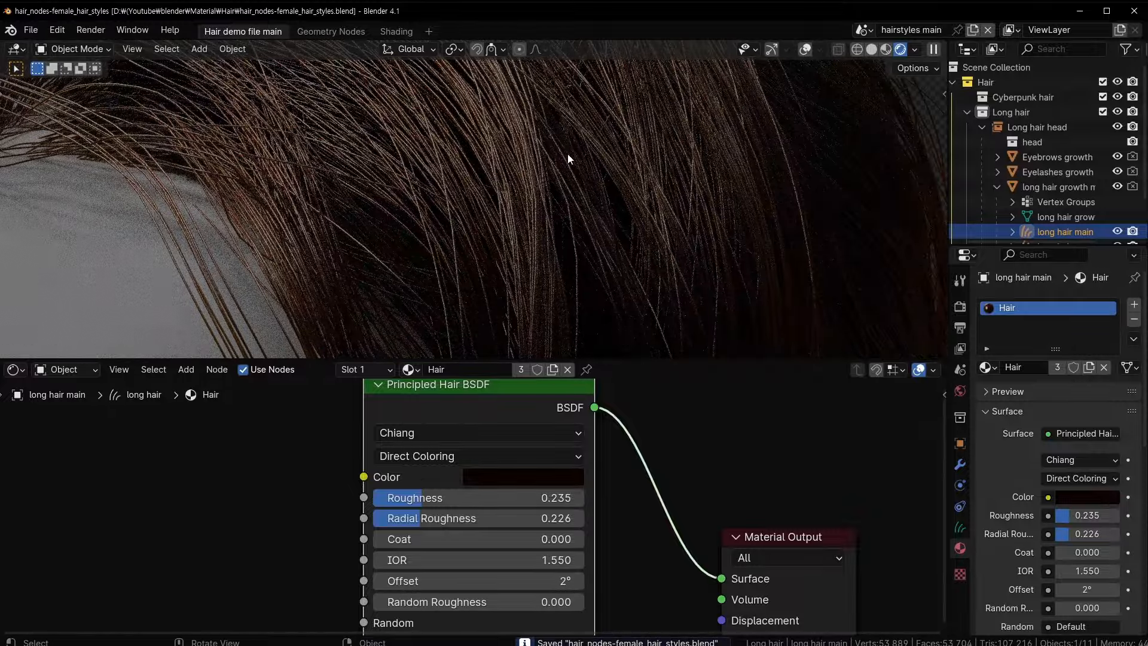
pyautogui.moveTo(568, 153); pyautogui.dragTo(527, 205, button='middle')
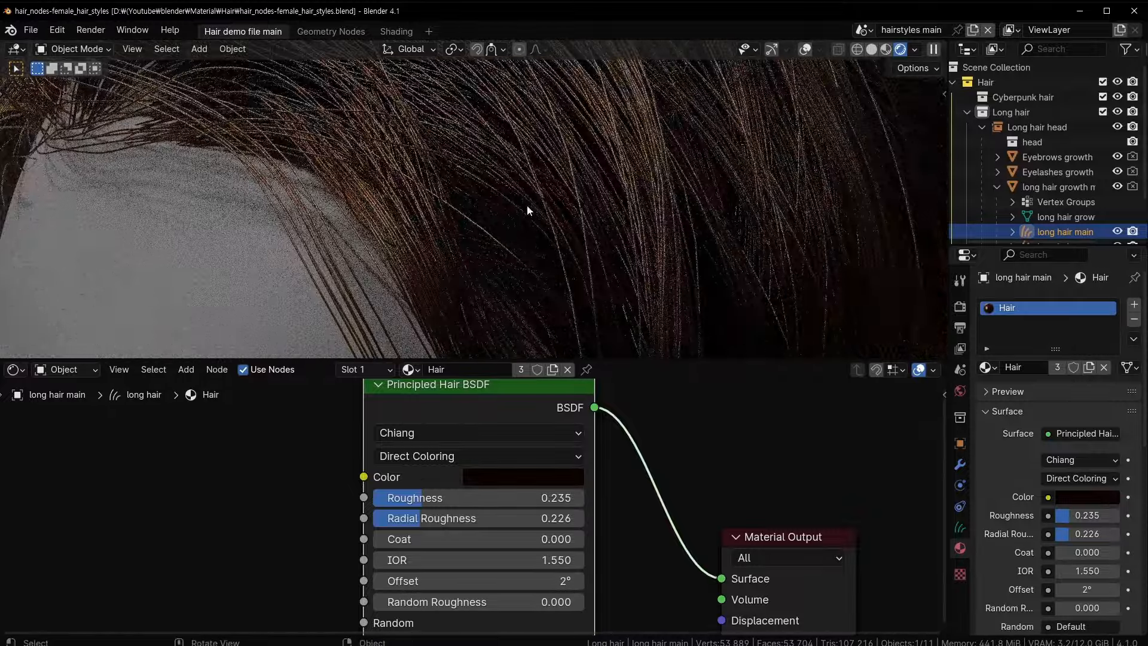
pyautogui.scroll(-7, 527, 206)
pyautogui.scroll(7, 537, 219)
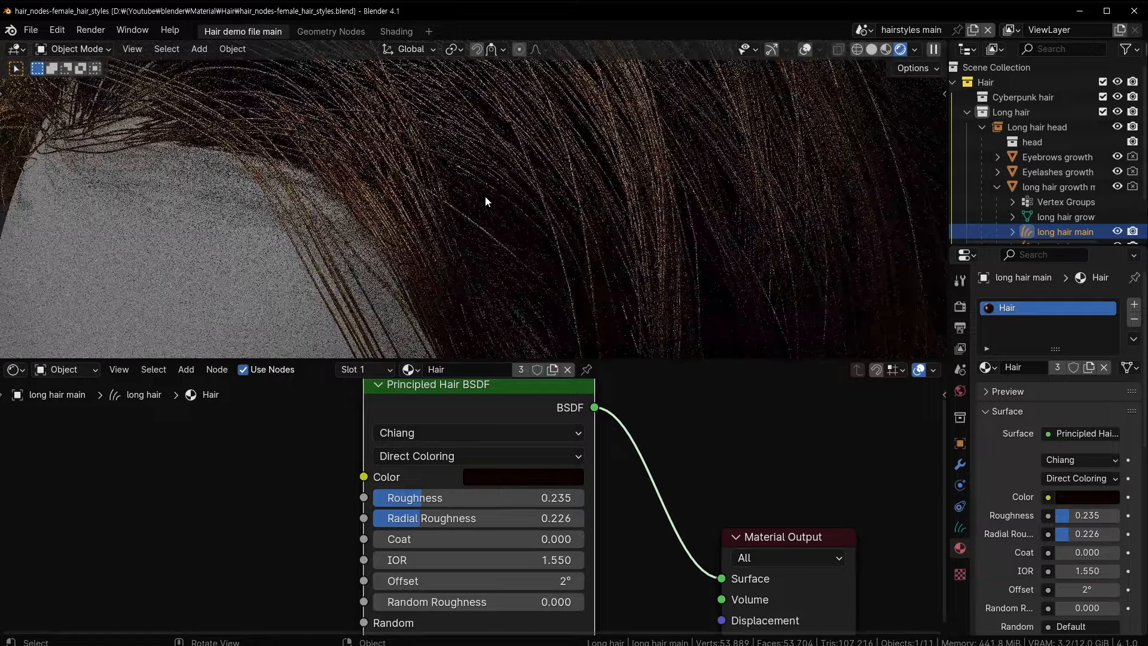
pyautogui.scroll(5, 485, 197)
pyautogui.keyDown('ctrl'); pyautogui.moveTo(543, 181); pyautogui.dragTo(466, 203, button='middle'); pyautogui.keyUp('ctrl')
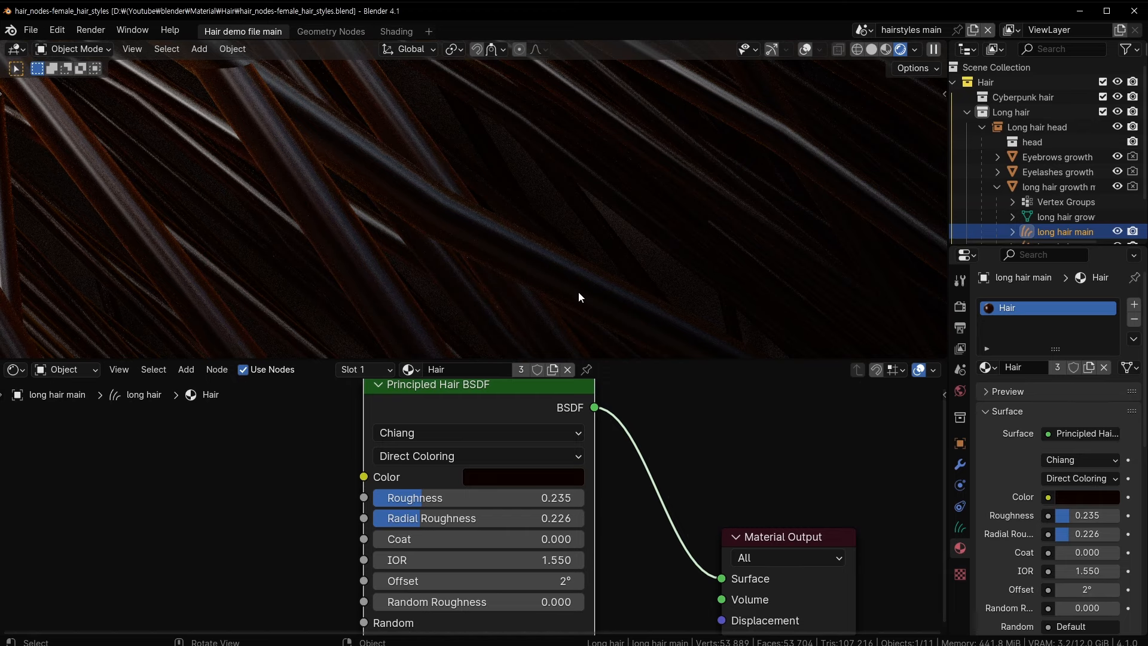
pyautogui.moveTo(447, 540); pyautogui.dragTo(533, 540)
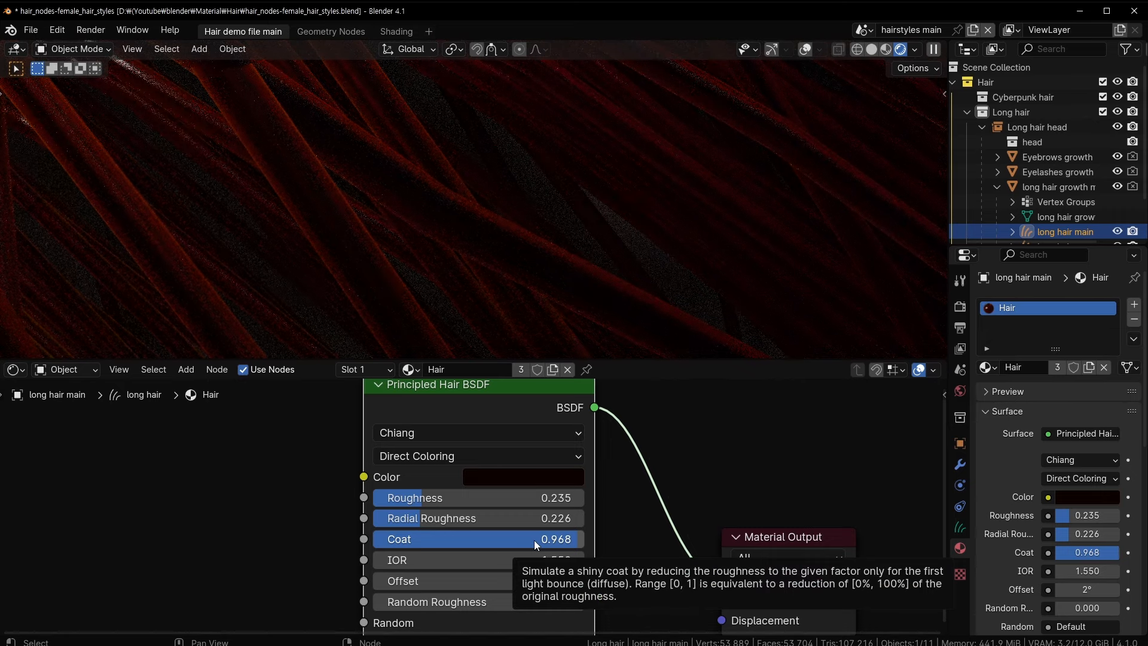
pyautogui.moveTo(533, 540); pyautogui.dragTo(584, 540)
# - View more of the coated hair, and reset the Coat to 0.000
pyautogui.scroll(-5, 526, 225)
pyautogui.keyDown('shift'); pyautogui.moveTo(525, 225); pyautogui.dragTo(503, 269, button='middle'); pyautogui.keyUp('shift')
pyautogui.moveTo(473, 541); pyautogui.dragTo(260, 541)
pyautogui.moveTo(373, 540)
pyautogui.mouseDown()
pyautogui.moveTo(584, 540)
pyautogui.moveTo(374, 540)
pyautogui.mouseUp()
# - Examine the reflections on individual strands up close and on the hair as a whole
pyautogui.scroll(5, 482, 221)
pyautogui.scroll(-5, 379, 251)
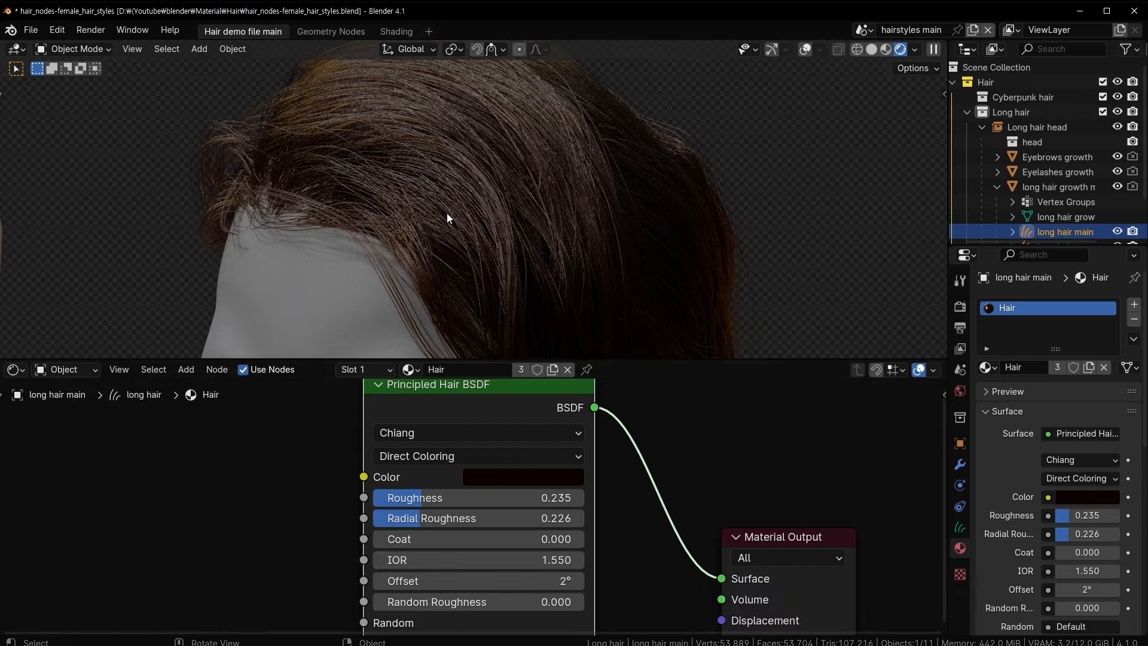
pyautogui.scroll(3, 446, 213)
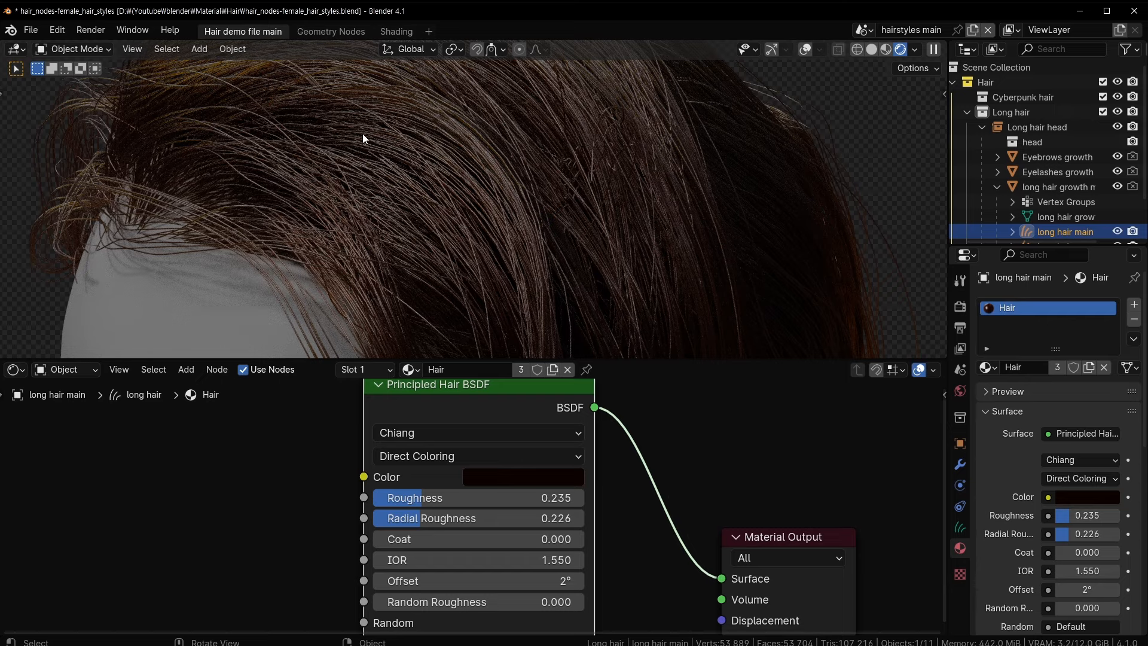
pyautogui.scroll(8, 363, 134)
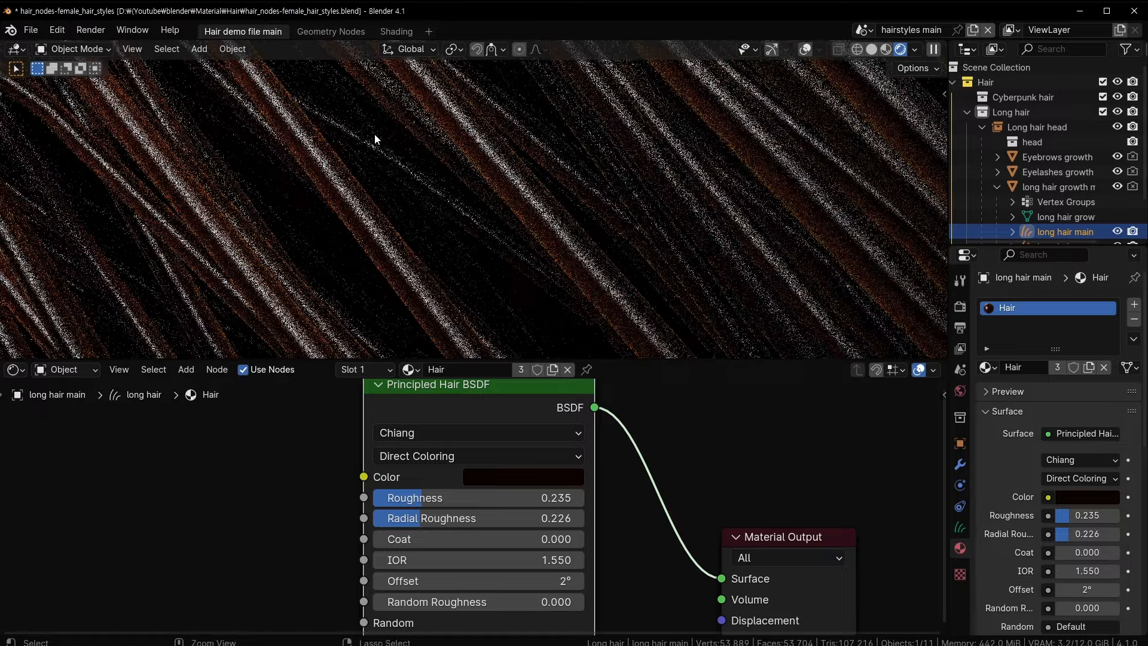
pyautogui.keyDown('ctrl'); pyautogui.moveTo(374, 135); pyautogui.dragTo(230, 112, button='middle'); pyautogui.keyUp('ctrl')
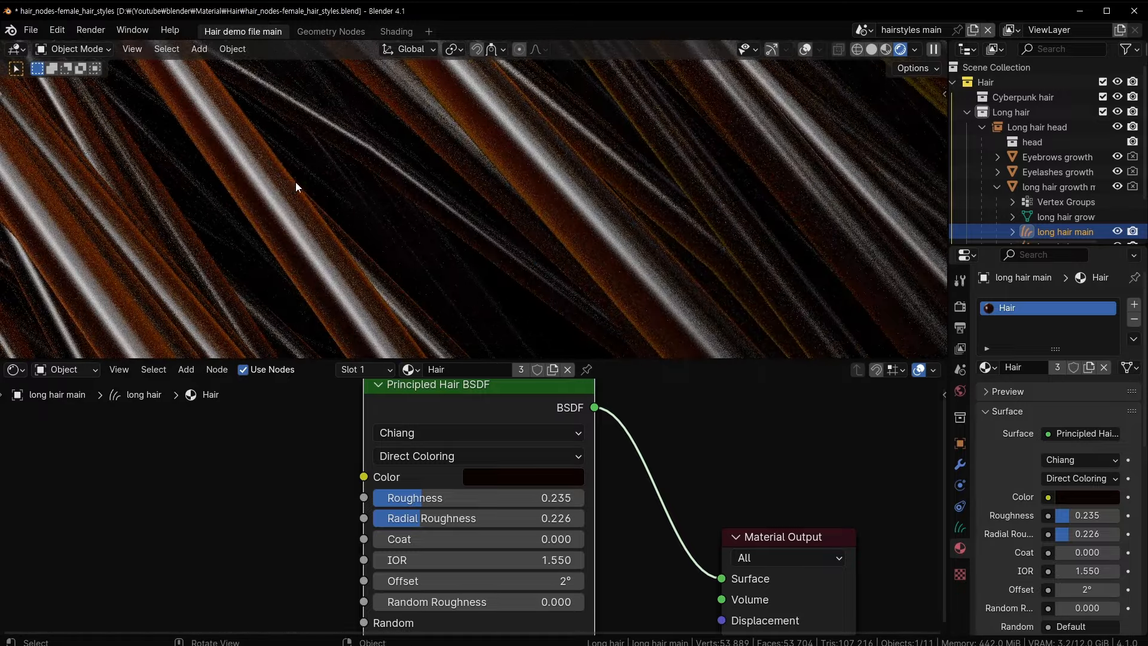
pyautogui.scroll(-8, 363, 161)
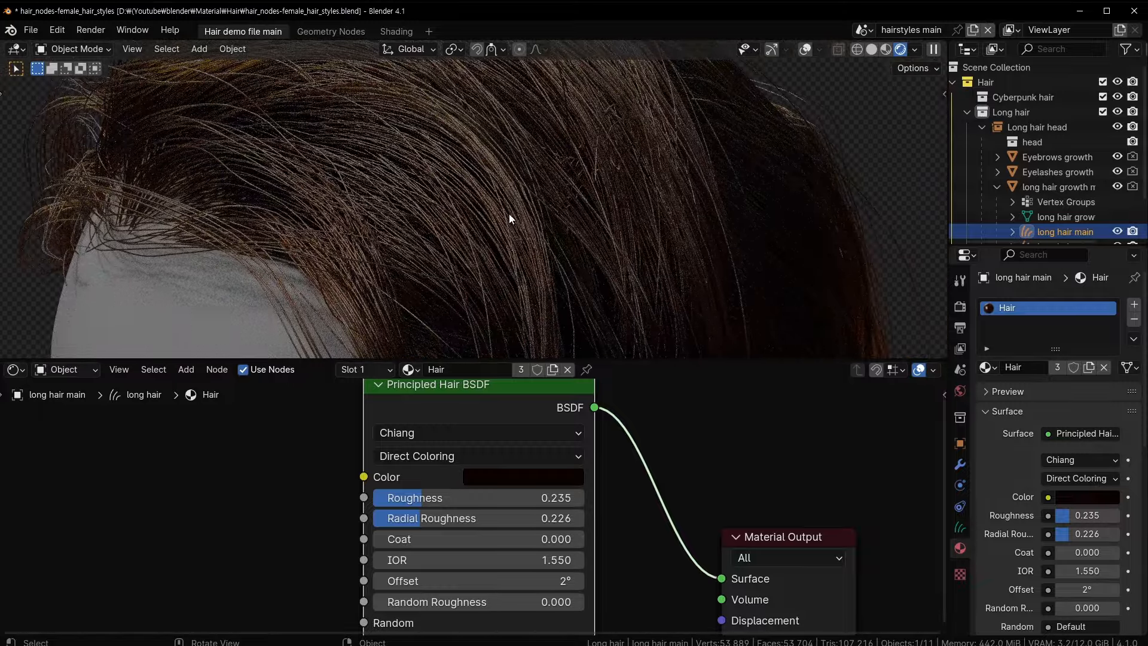
pyautogui.moveTo(555, 214); pyautogui.dragTo(540, 268, button='middle')
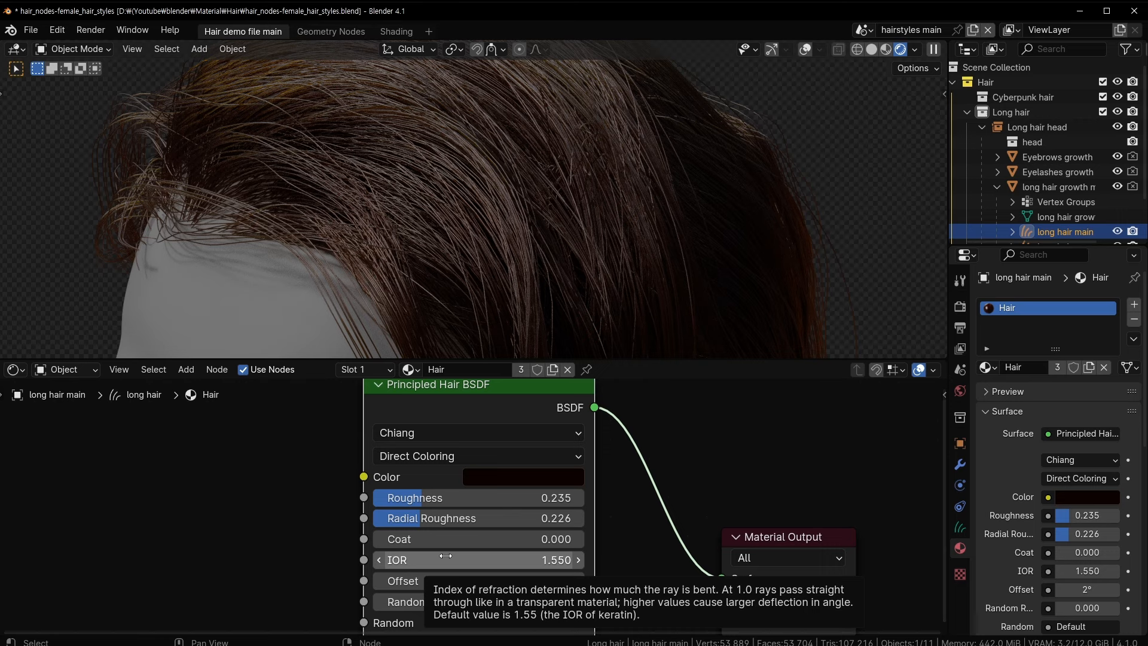
# - Try an IOR of 2.750 on the hair material, and set it back to 1.55
pyautogui.moveTo(497, 558); pyautogui.dragTo(526, 558)
pyautogui.click(496, 558)
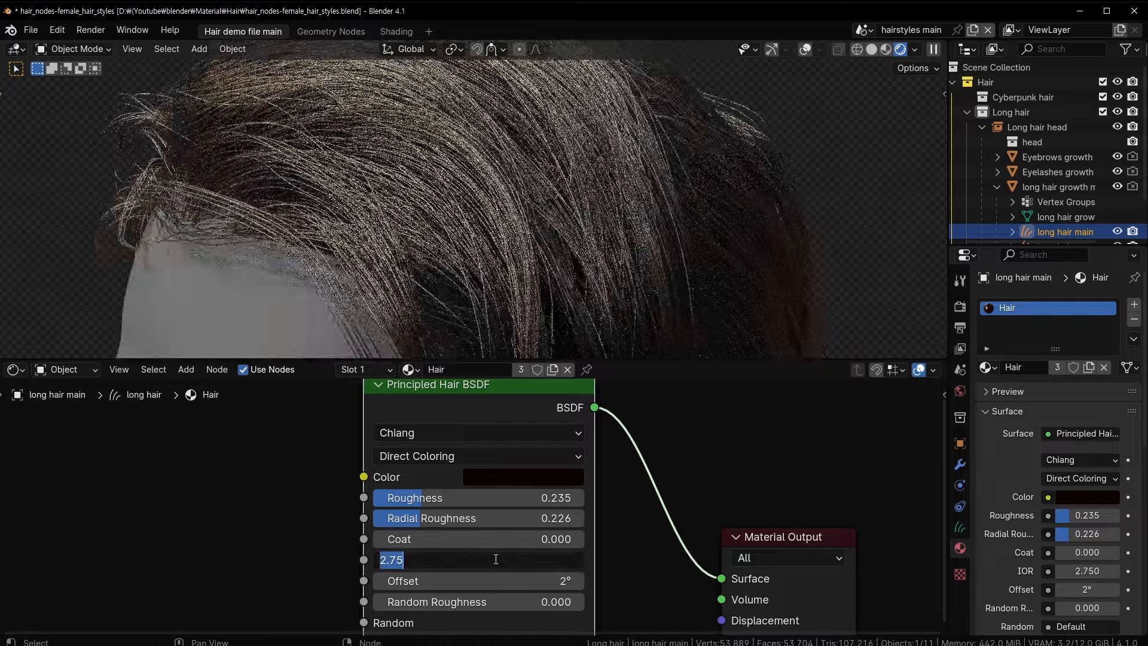
pyautogui.write('1.55')
pyautogui.press('Return')
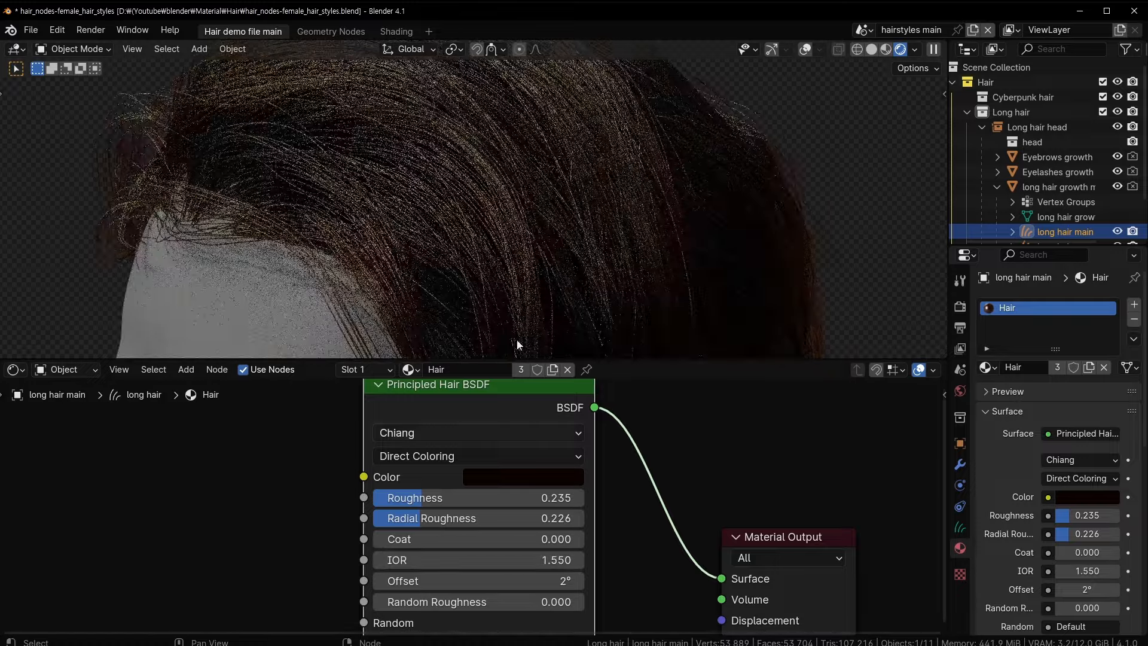
# - Test the hair's Offset at 39.5°, 90° and -1.6° from the side, and set it back to 2°
pyautogui.scroll(-1, 551, 260)
pyautogui.scroll(-1, 515, 322)
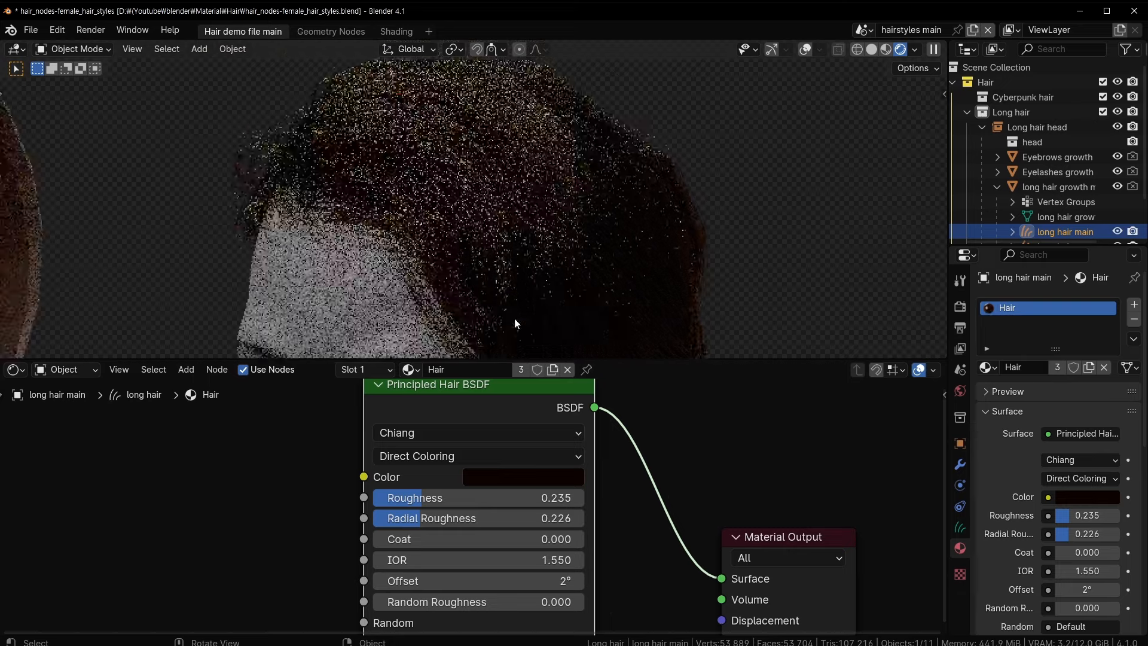
pyautogui.moveTo(514, 318); pyautogui.dragTo(436, 238, button='middle')
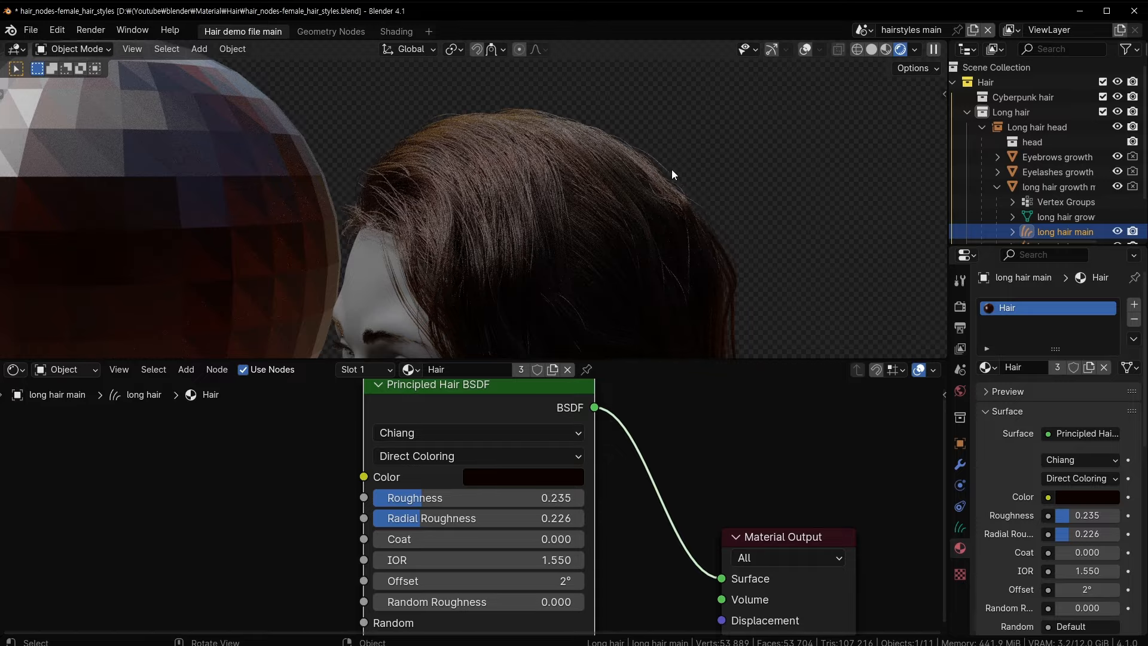
pyautogui.moveTo(361, 210); pyautogui.dragTo(295, 181, button='middle')
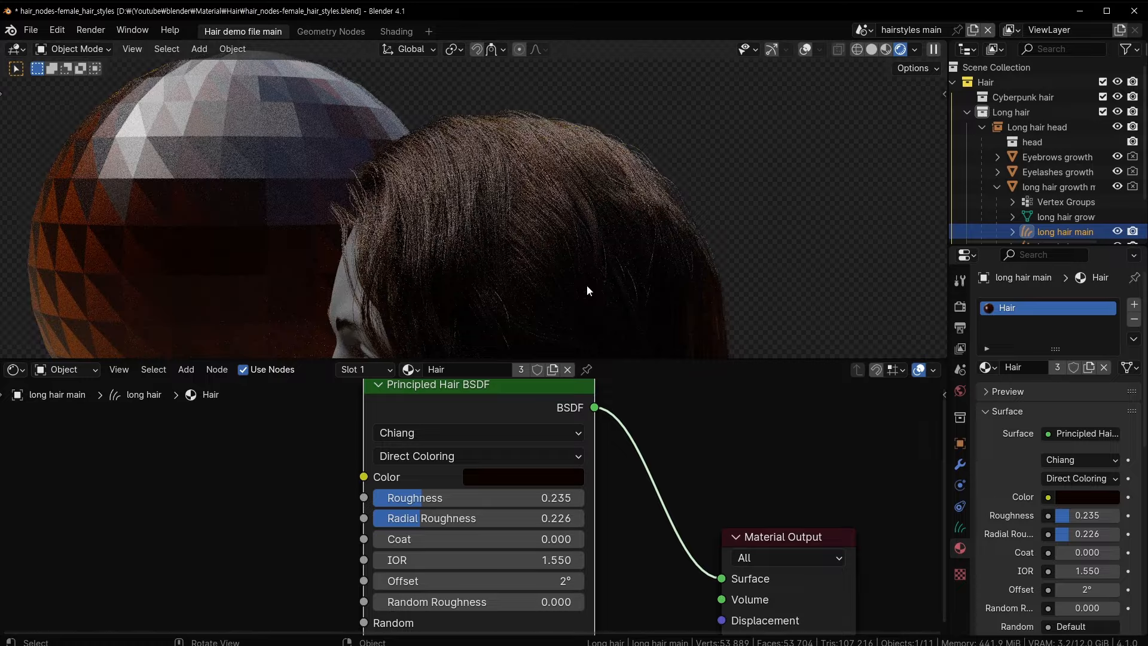
pyautogui.moveTo(478, 581); pyautogui.dragTo(616, 581)
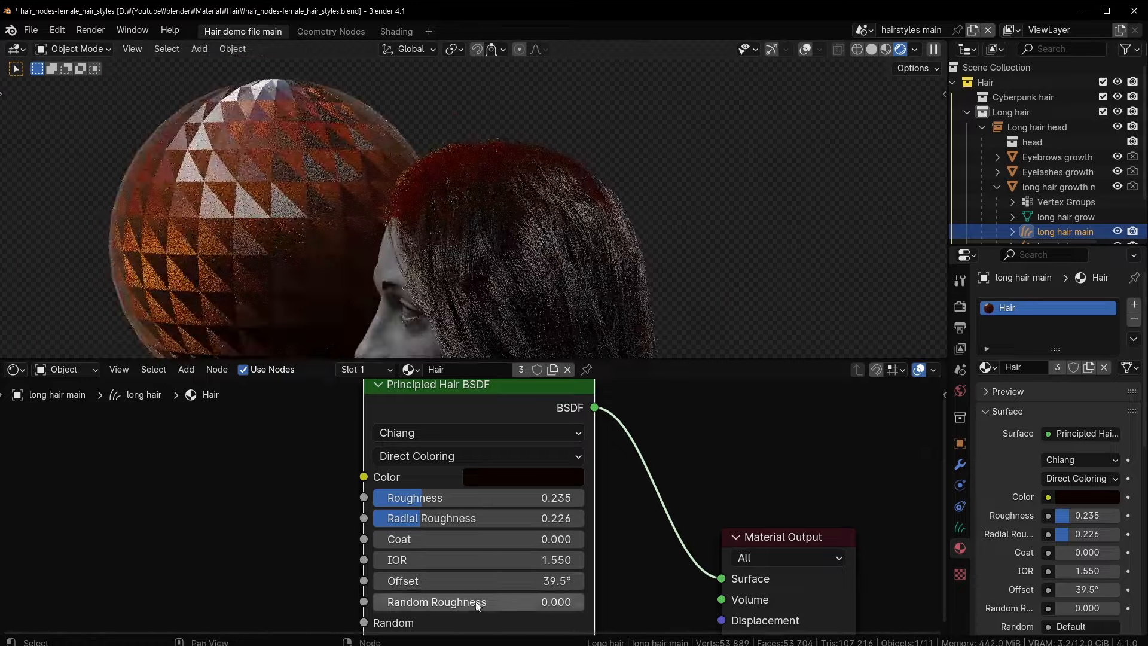
pyautogui.moveTo(478, 581); pyautogui.dragTo(654, 581)
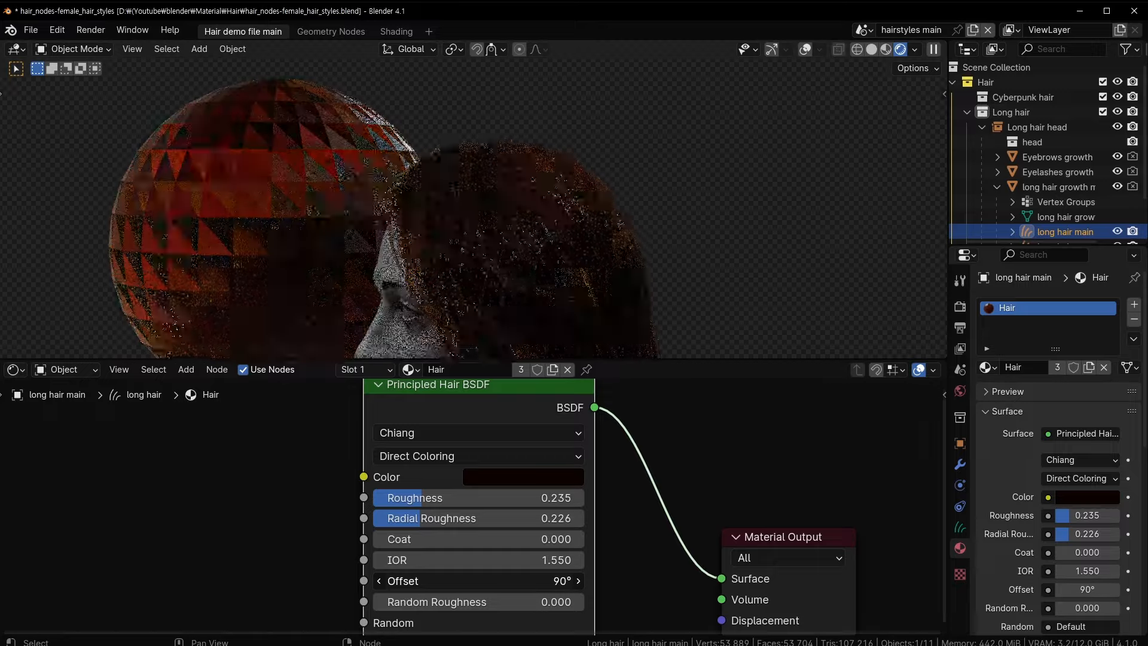
pyautogui.moveTo(557, 581); pyautogui.dragTo(489, 580)
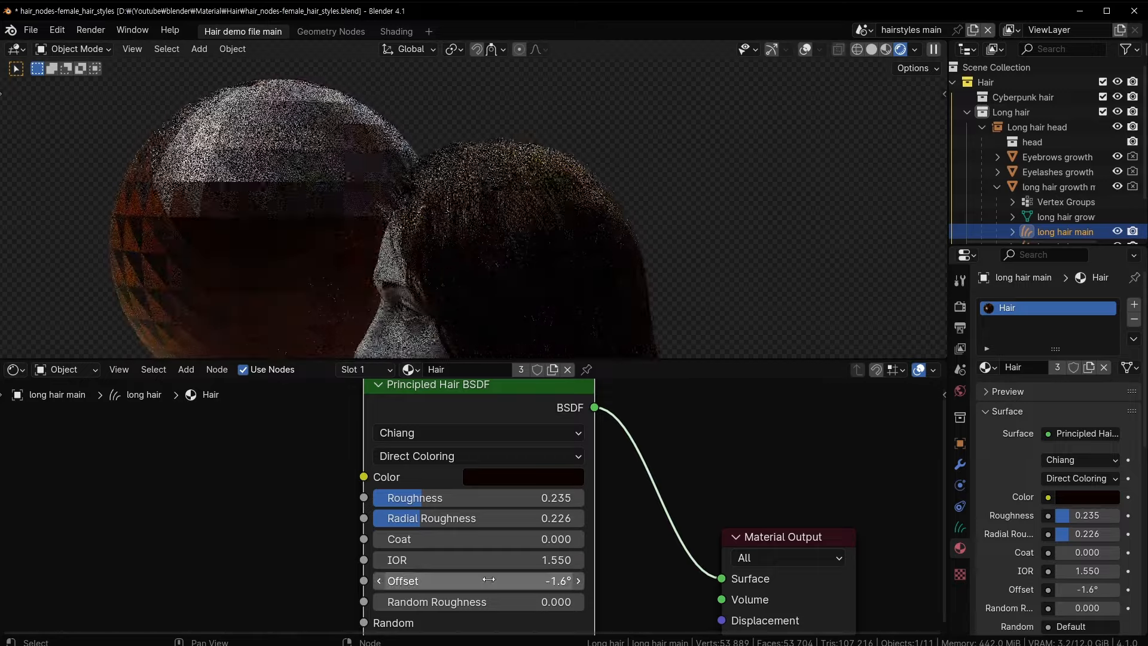
pyautogui.click(489, 580)
pyautogui.write('2')
pyautogui.press('Return')
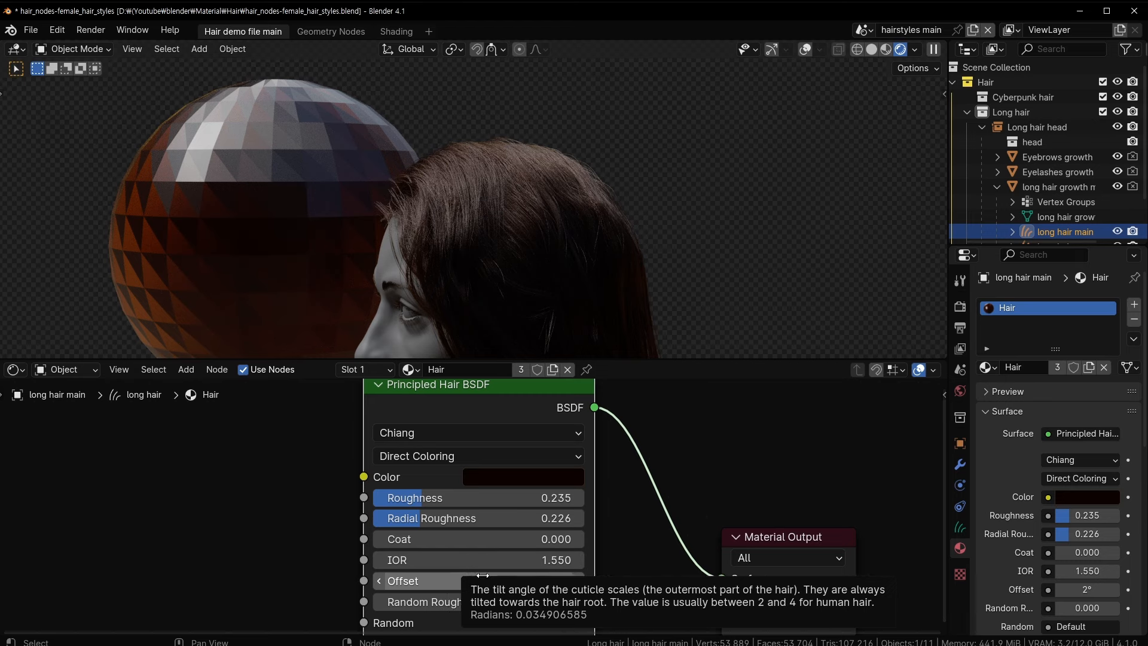
# - Try a Random Roughness of 0.628 on the hair, and return it to 0.000
pyautogui.moveTo(483, 207); pyautogui.dragTo(529, 220, button='middle')
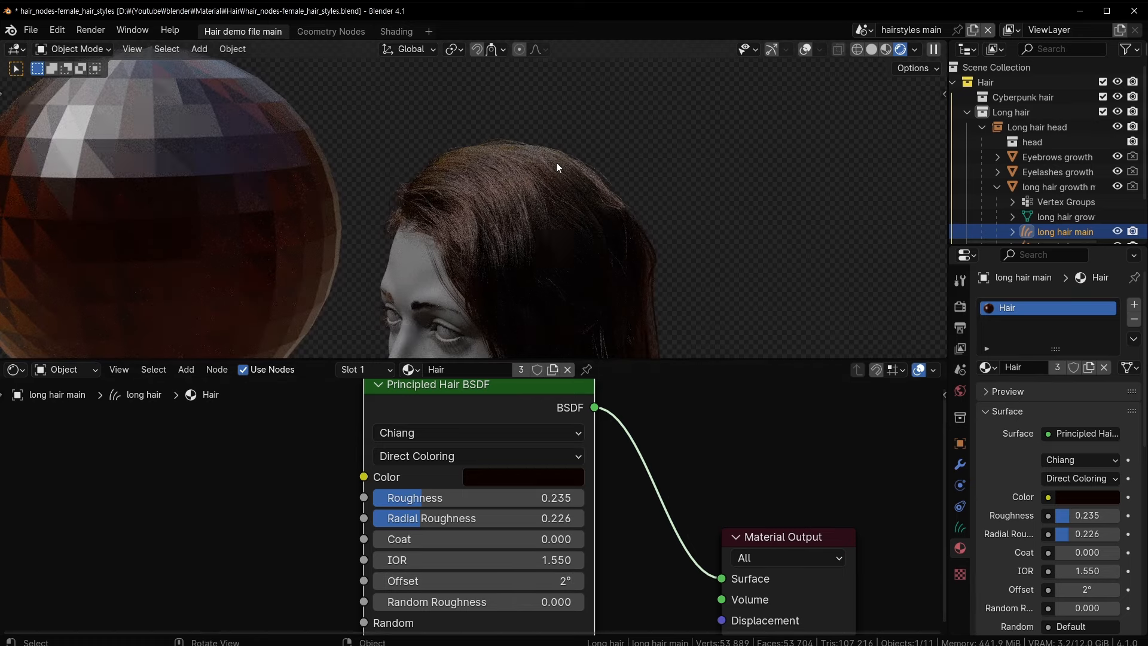
pyautogui.scroll(1, 544, 496)
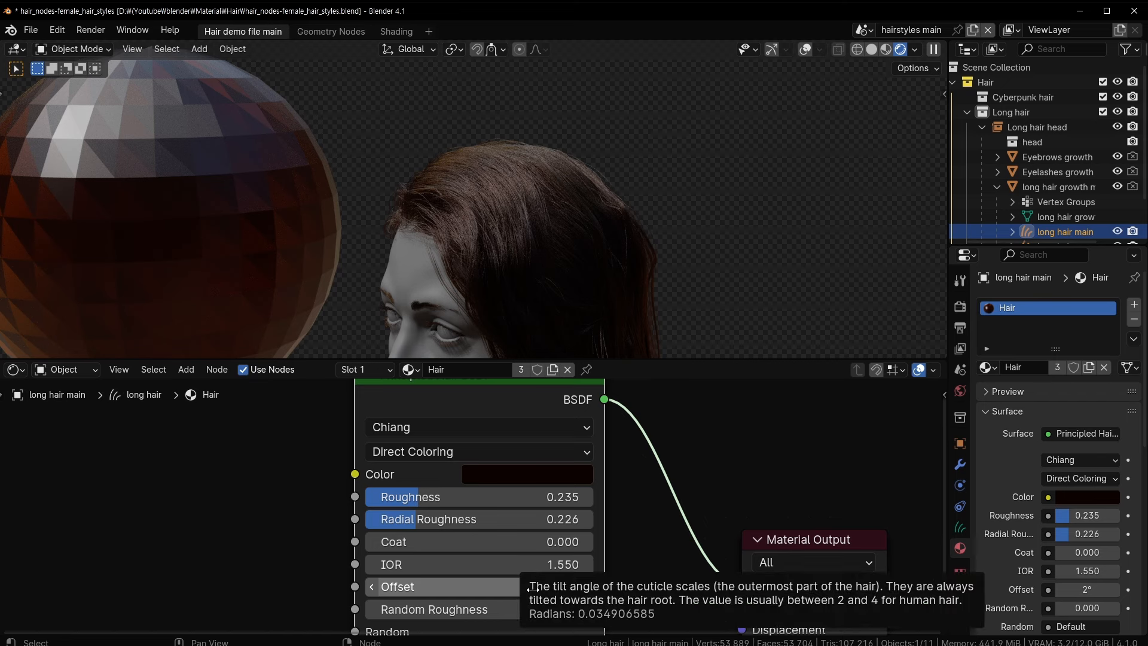
pyautogui.moveTo(647, 574); pyautogui.dragTo(669, 535, button='middle')
pyautogui.moveTo(518, 572); pyautogui.dragTo(662, 573)
pyautogui.scroll(2, 542, 207)
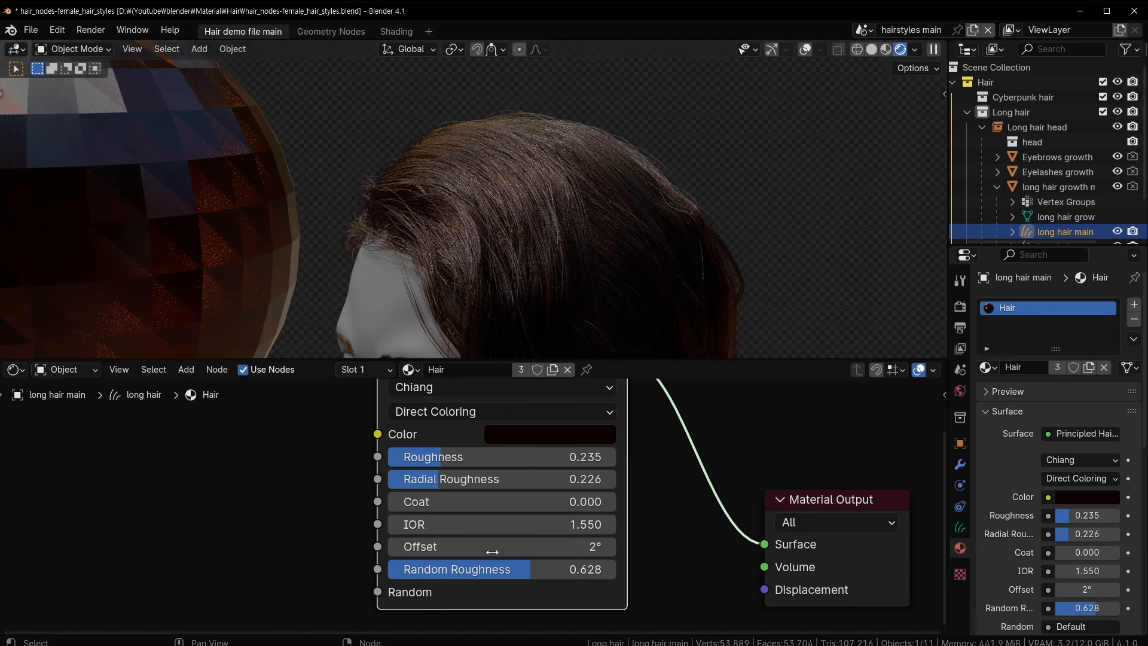
pyautogui.moveTo(508, 574); pyautogui.dragTo(359, 574)
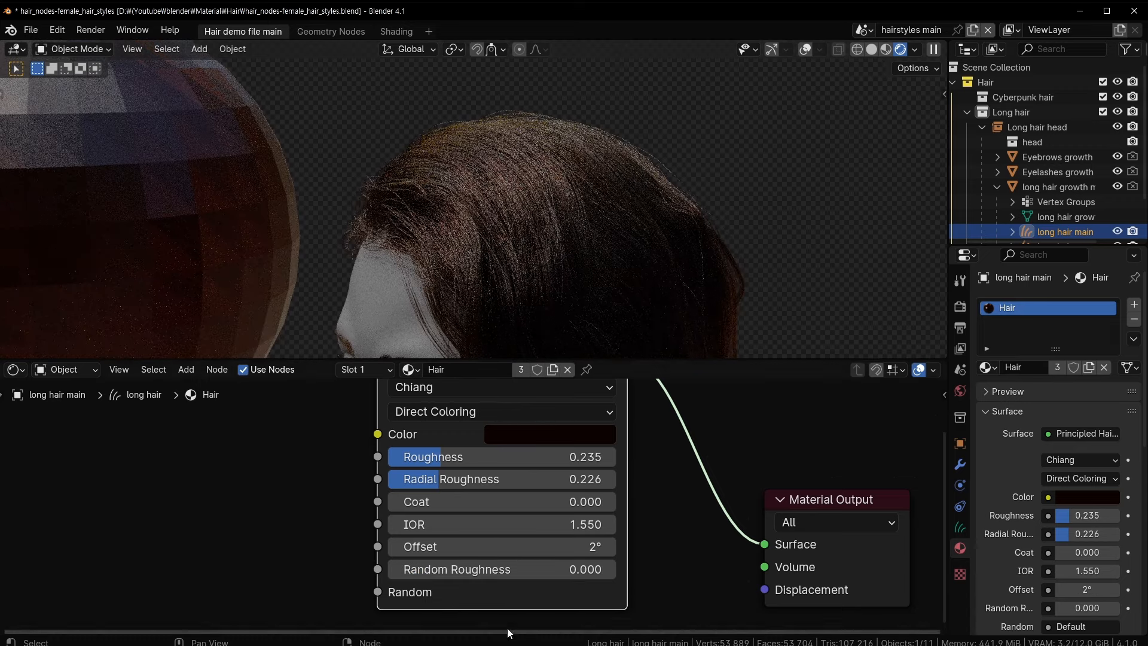
# - Switch the Principled Hair BSDF's color parametrization from Direct Coloring to Absorption Coefficient
pyautogui.scroll(-3, 654, 525)
pyautogui.moveTo(656, 483); pyautogui.dragTo(644, 537, button='middle')
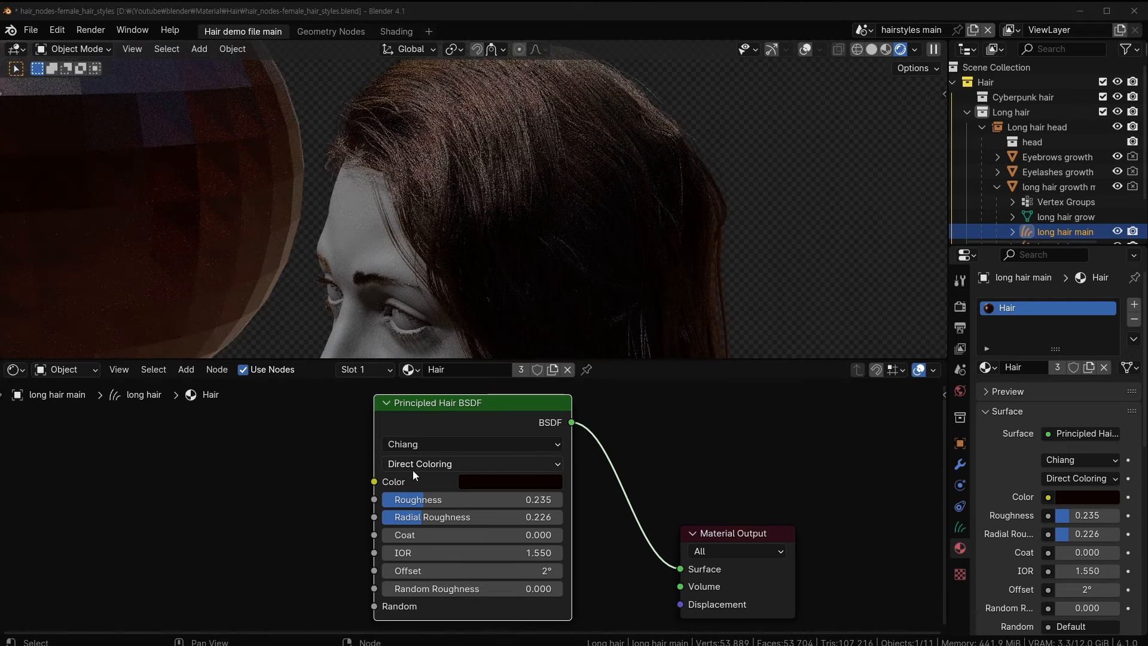
pyautogui.moveTo(403, 502); pyautogui.dragTo(375, 480, button='middle')
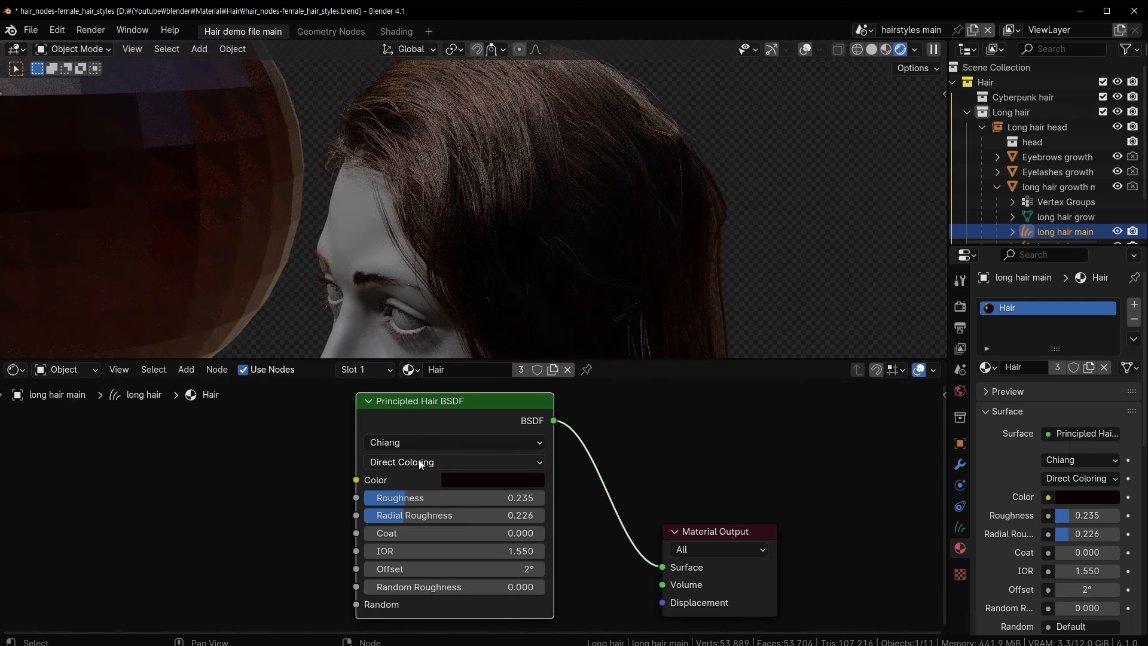
pyautogui.click(443, 465)
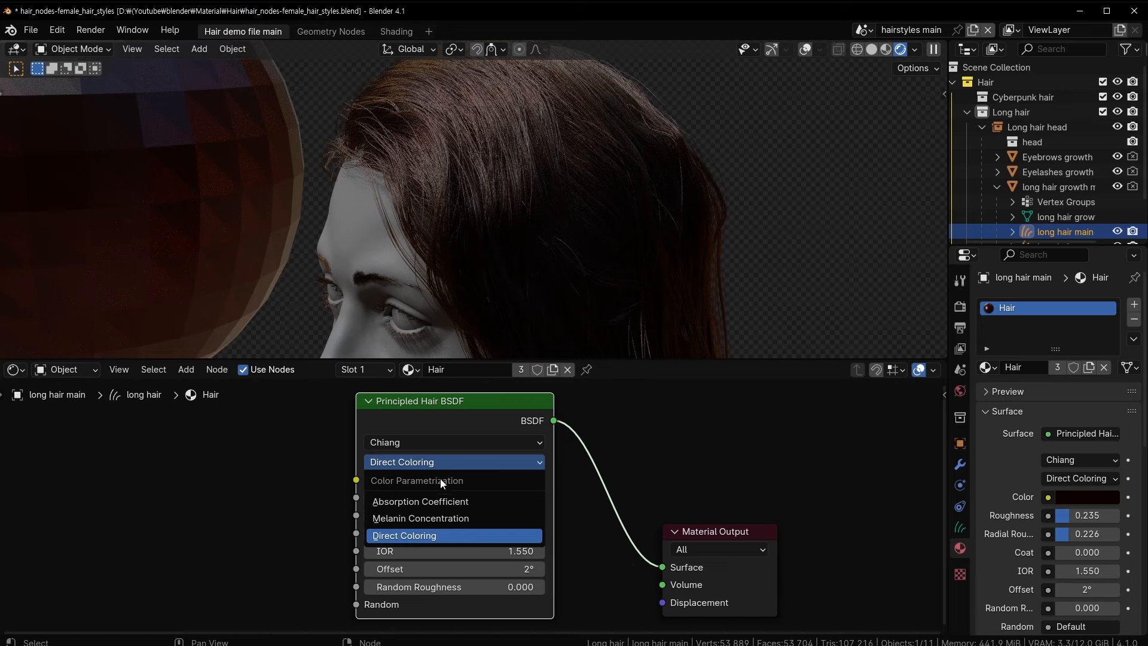
pyautogui.click(428, 502)
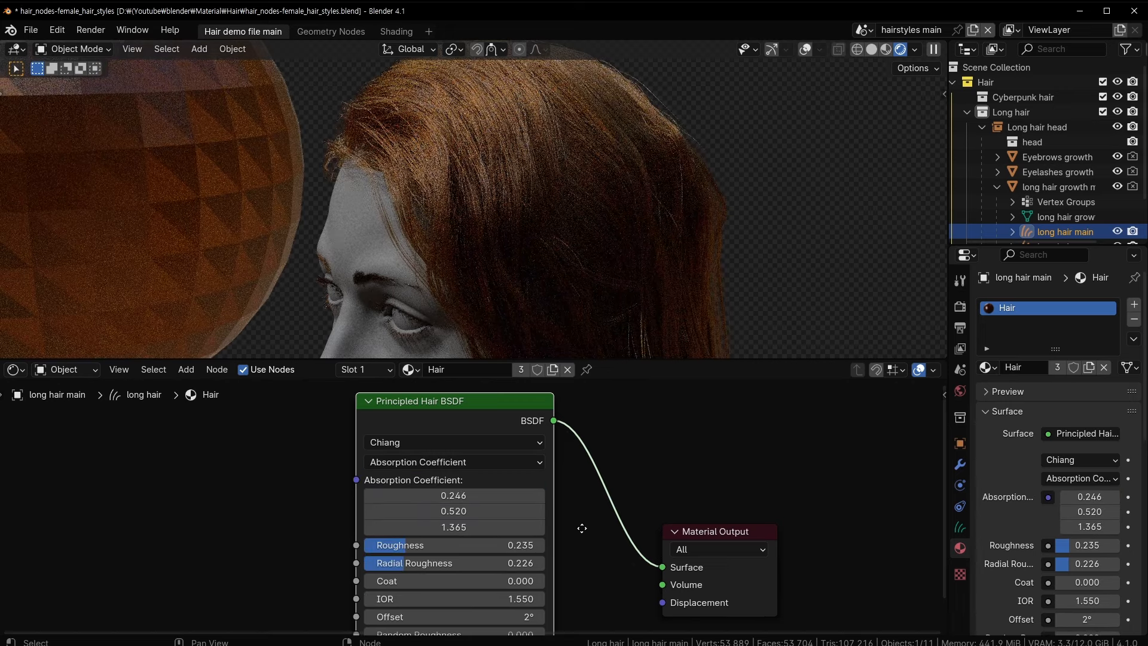
pyautogui.moveTo(582, 528); pyautogui.dragTo(568, 504, button='middle')
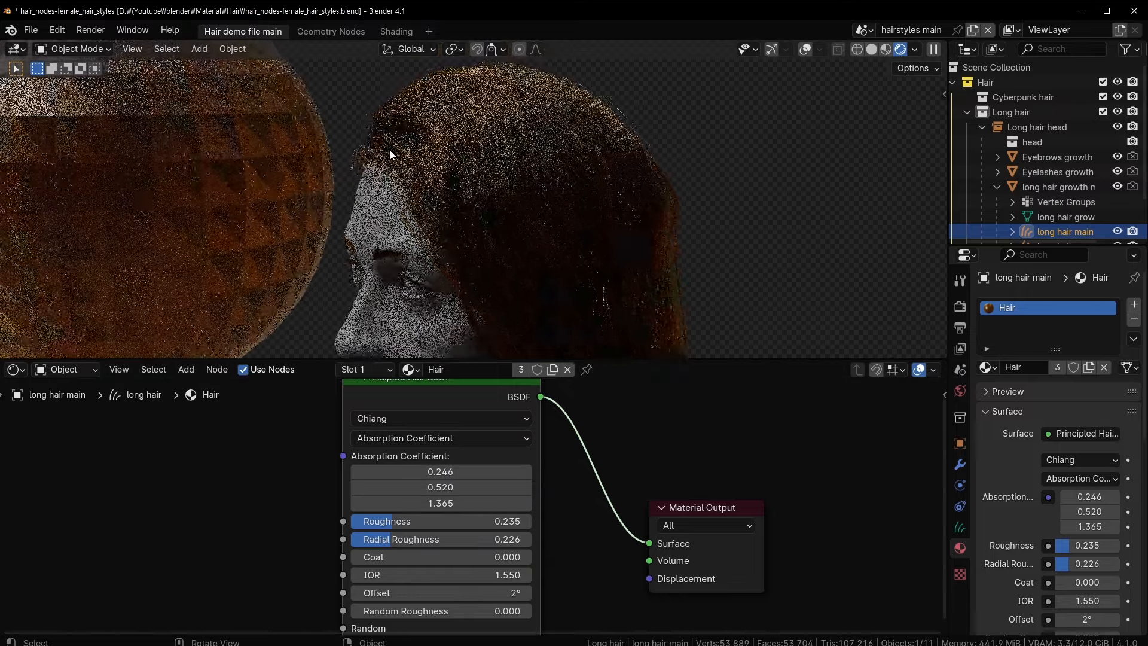
# - Set the first two Absorption Coefficient values of the hair shader to 0.356 and 0.830
pyautogui.scroll(-2, 389, 150)
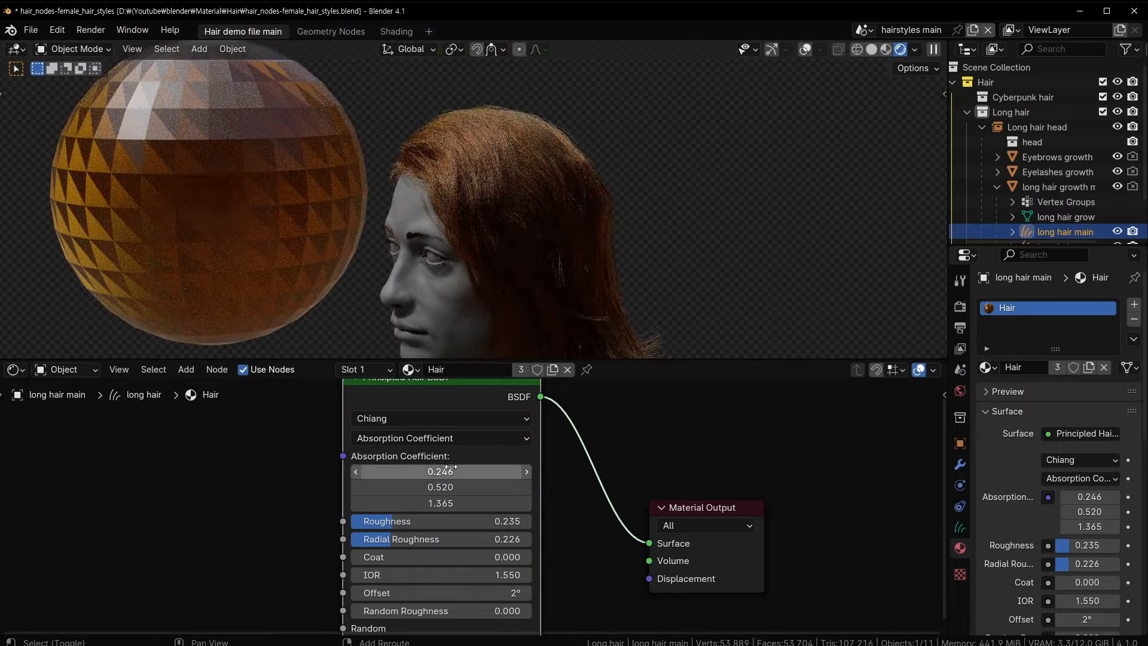
pyautogui.moveTo(450, 467); pyautogui.dragTo(485, 486)
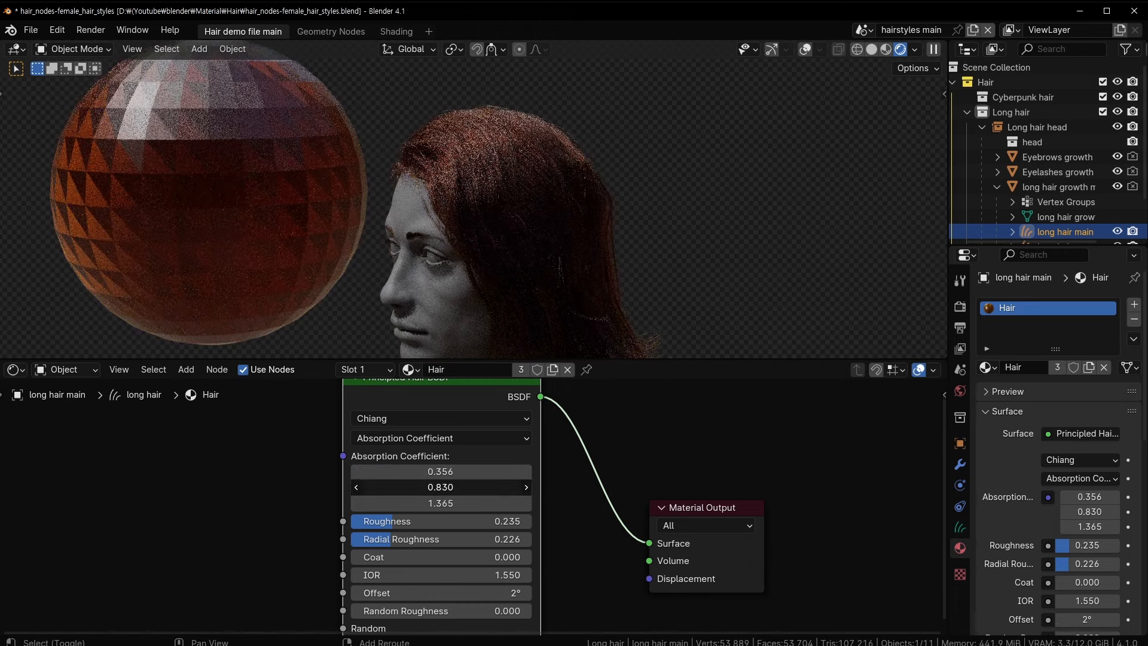
# - Switch the hair's color parametrization to Direct Coloring for comparison, and return it to Absorption Coefficient
pyautogui.click(452, 439)
pyautogui.click(433, 511)
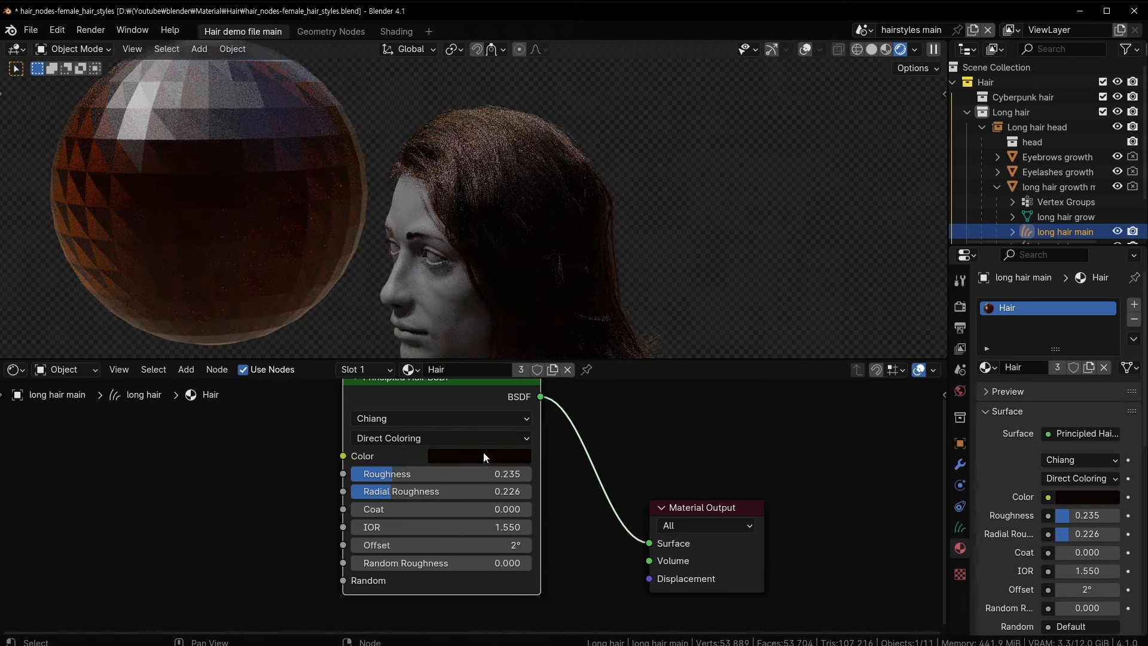
pyautogui.click(472, 437)
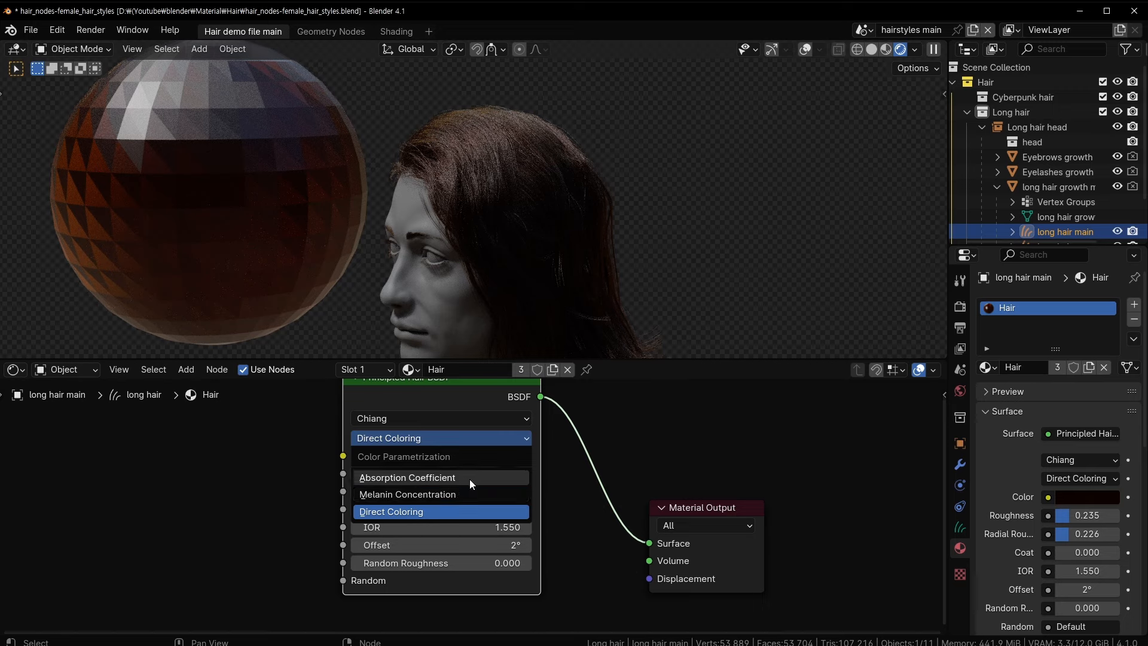
pyautogui.click(469, 478)
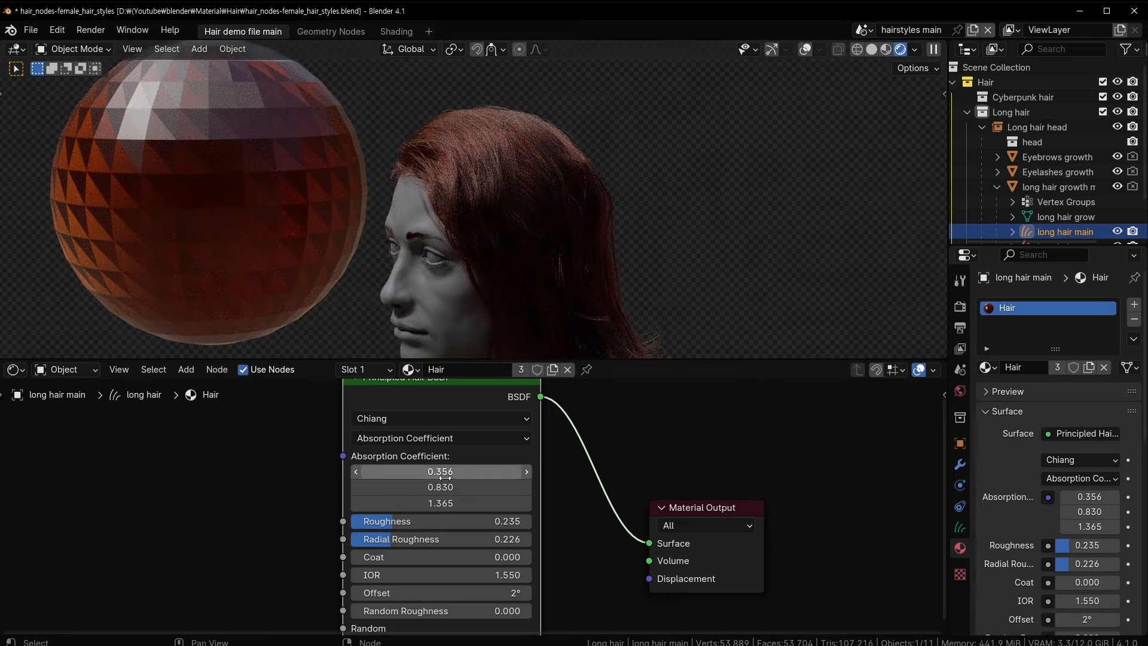
# - Set the third Absorption Coefficient value of the hair shader to 0.095 and examine the hair up close
pyautogui.moveTo(444, 501); pyautogui.dragTo(398, 501)
pyautogui.moveTo(561, 220)
pyautogui.mouseDown(button='middle')
pyautogui.moveTo(343, 230)
pyautogui.moveTo(551, 203)
pyautogui.mouseUp(button='middle')
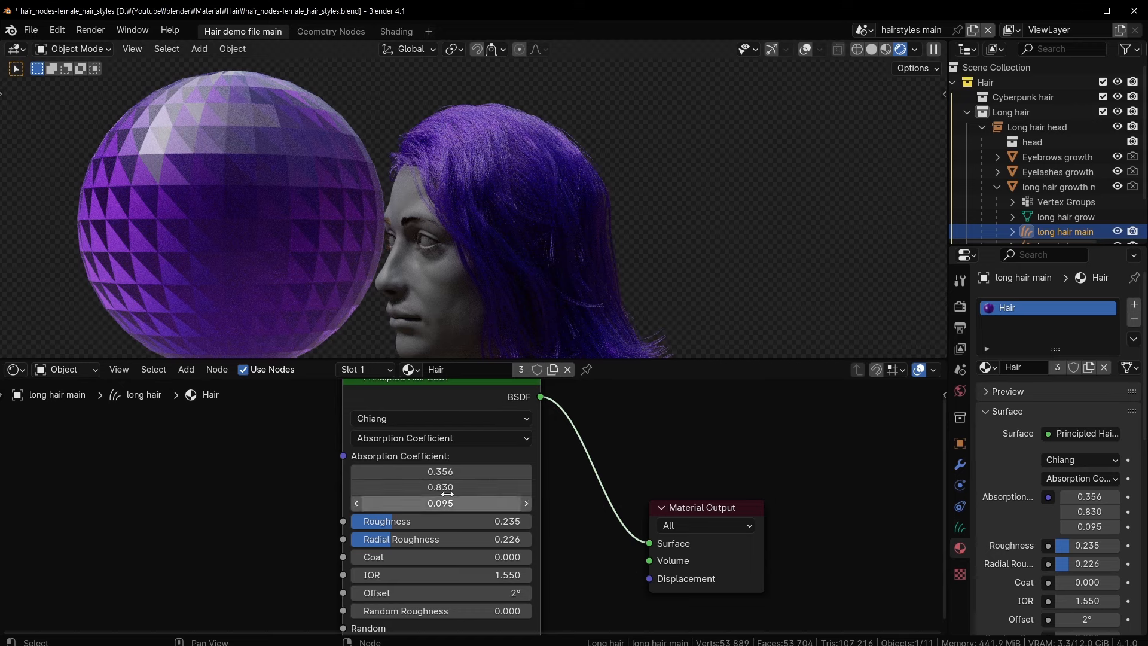
pyautogui.scroll(3, 501, 185)
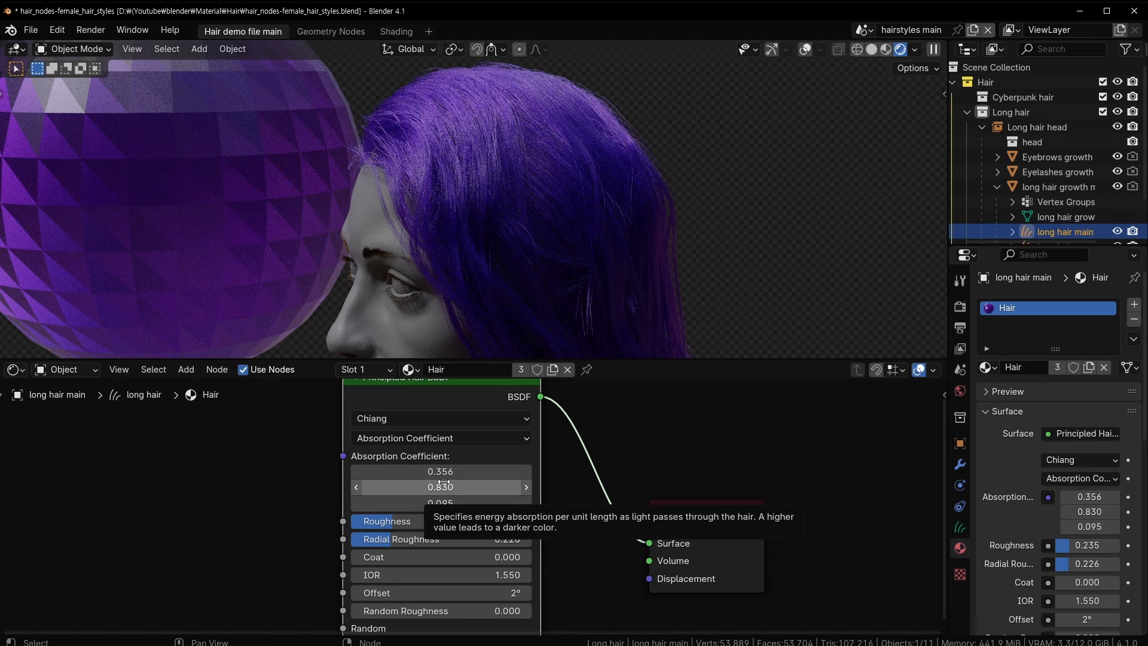
# - Switch the Principled Hair BSDF's color parametrization from Absorption Coefficient to Melanin Concentration
pyautogui.click(454, 442)
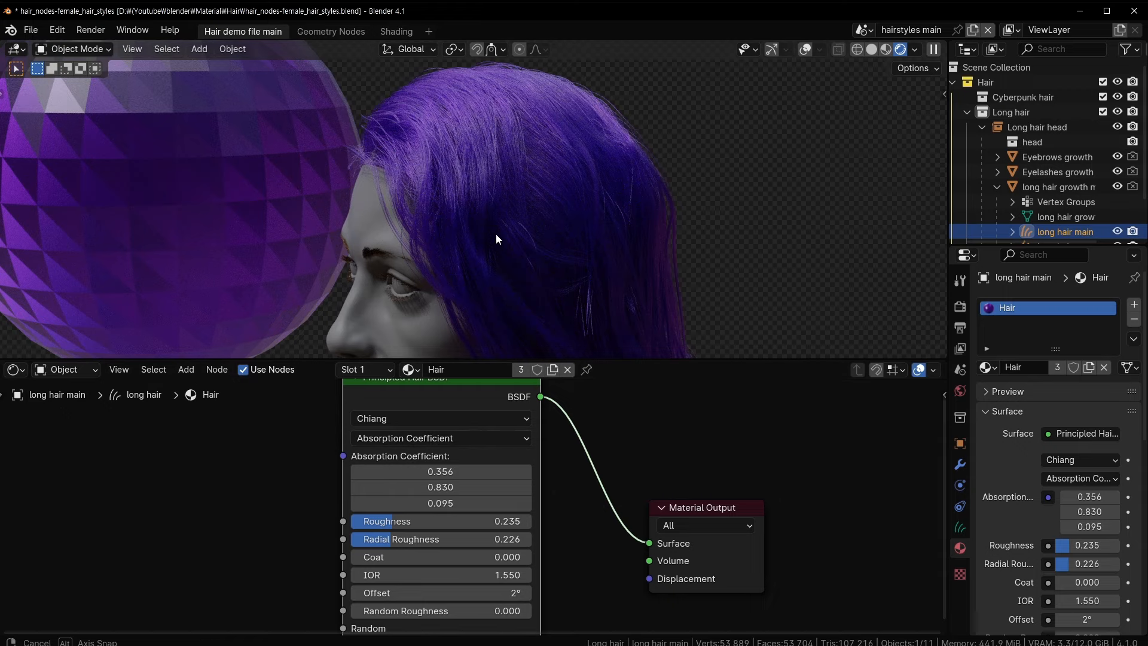
pyautogui.moveTo(496, 235); pyautogui.dragTo(544, 231, button='middle')
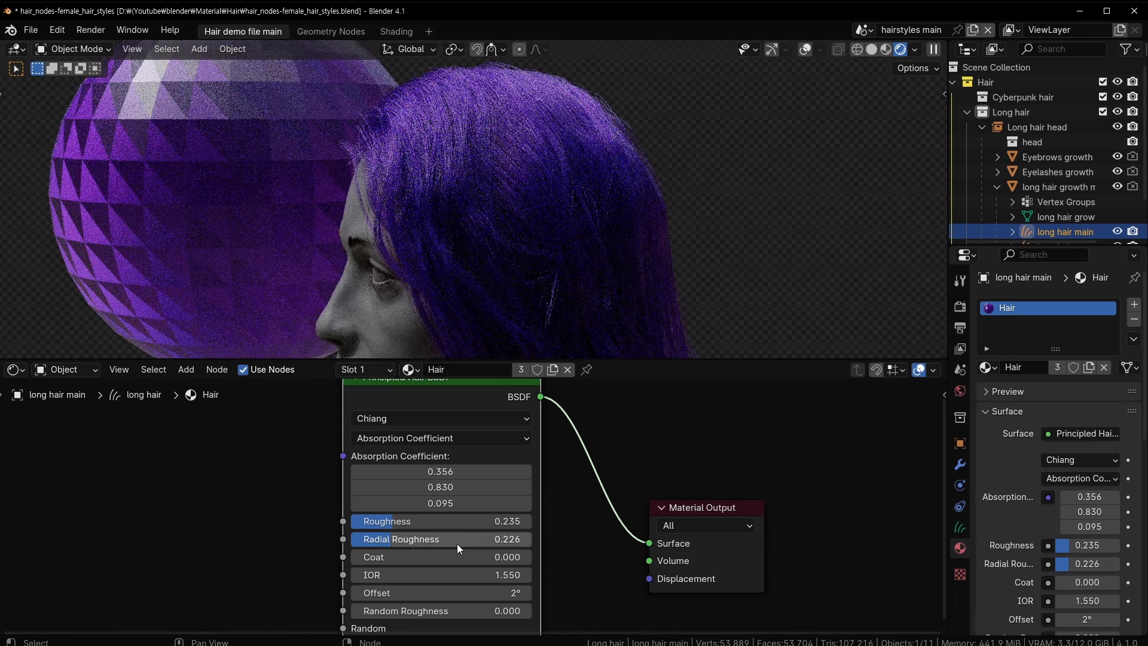
pyautogui.scroll(-1, 450, 571)
pyautogui.scroll(1, 452, 577)
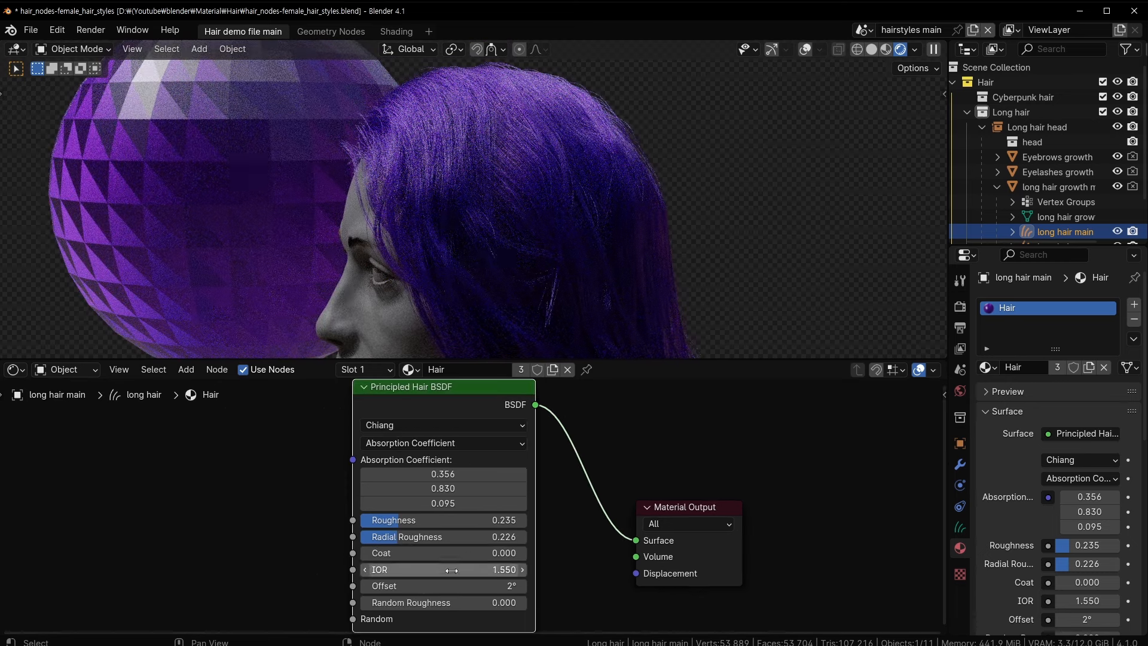
pyautogui.click(458, 443)
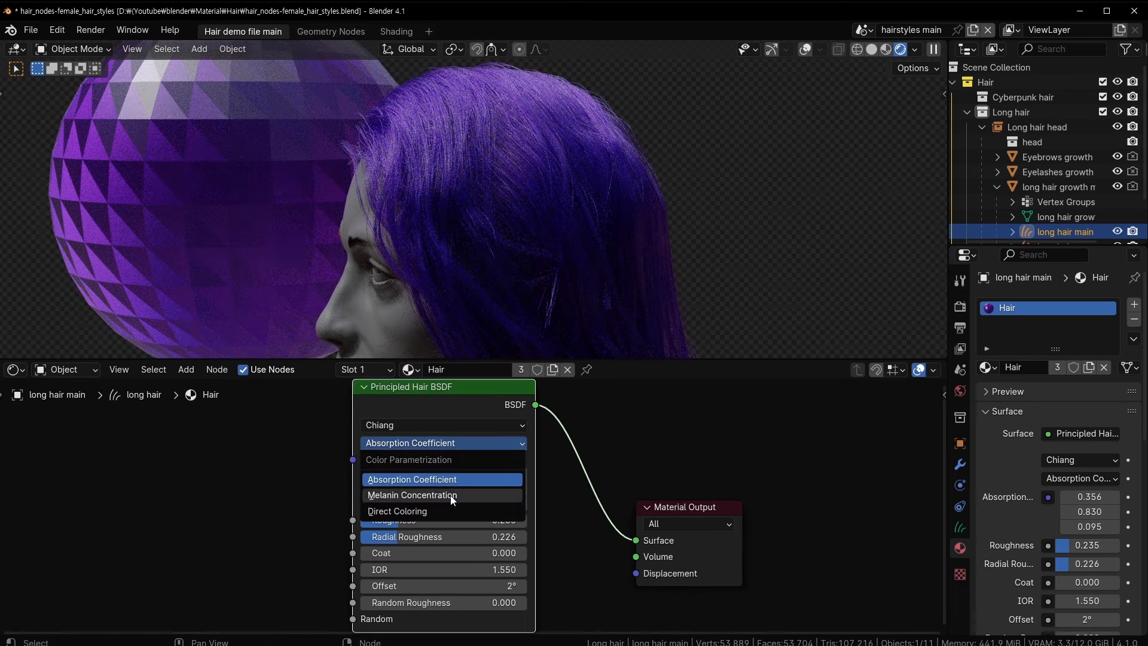
pyautogui.click(415, 499)
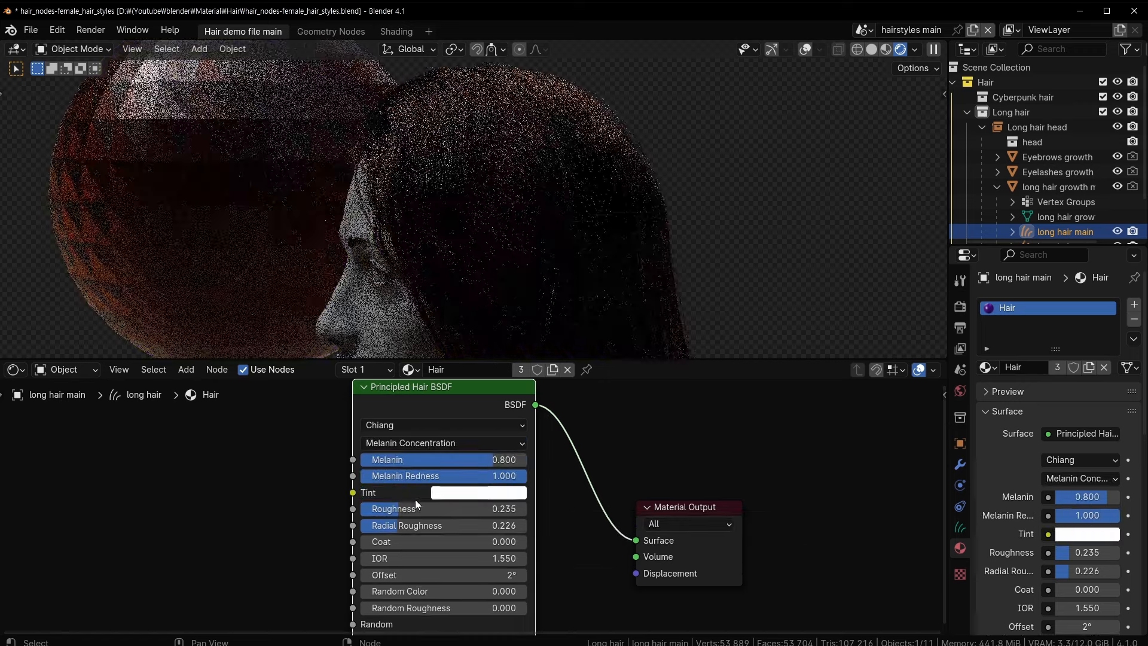
pyautogui.moveTo(532, 220); pyautogui.dragTo(553, 204, button='middle')
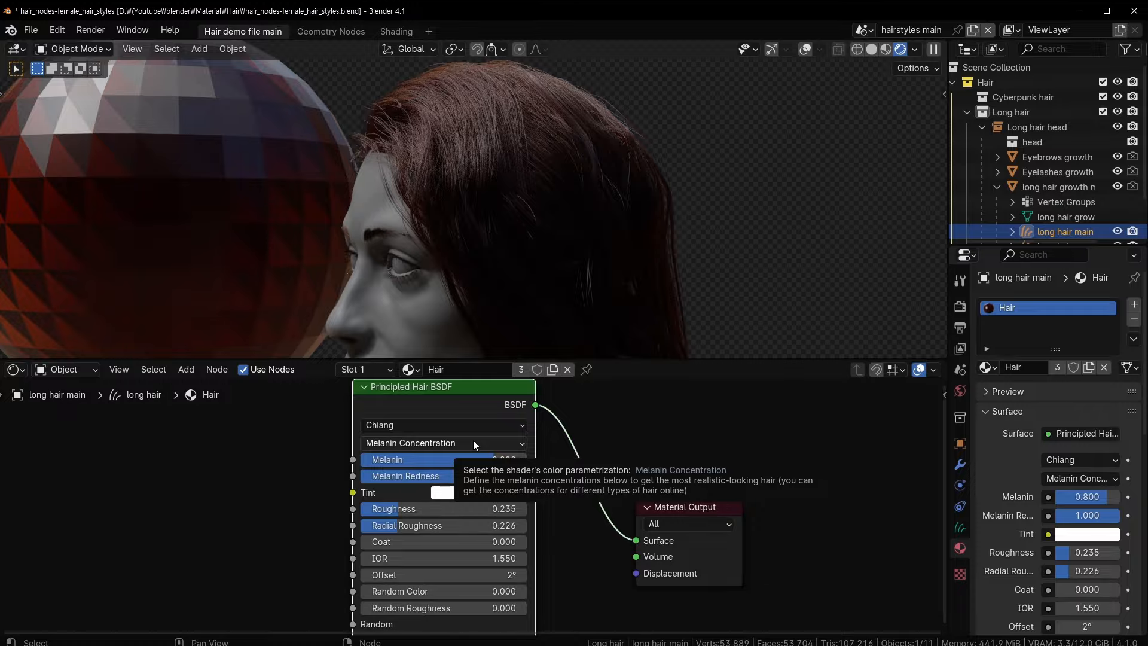
# - Try a Melanin of 0.000 on the hair and examine the result from several angles
pyautogui.moveTo(470, 462); pyautogui.dragTo(336, 462)
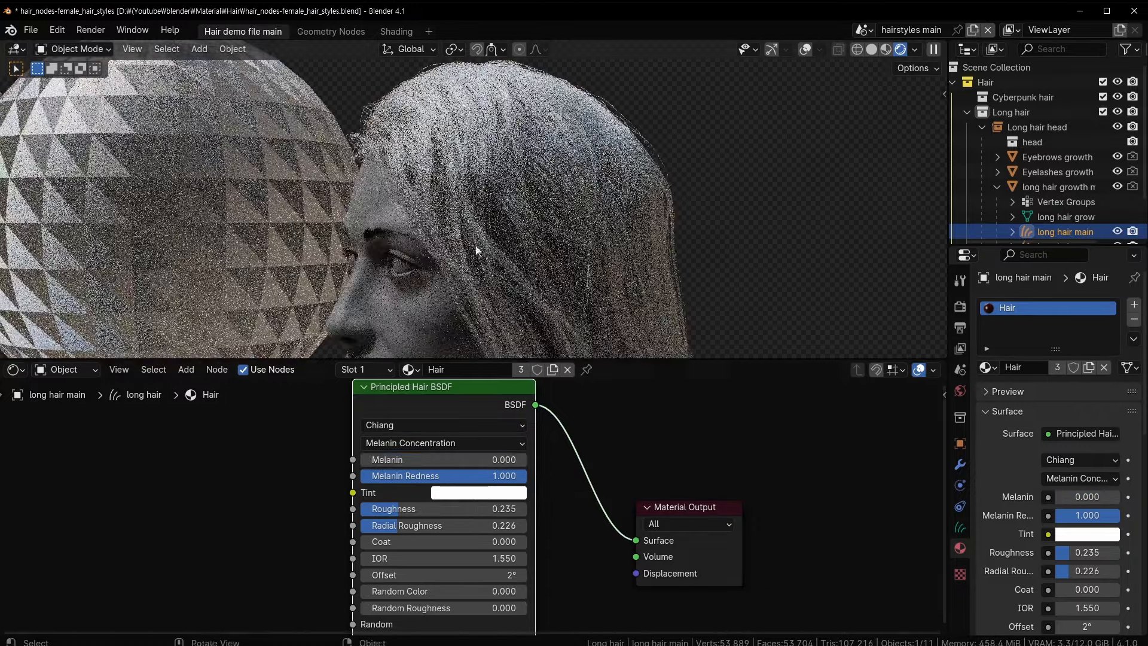
pyautogui.moveTo(476, 223); pyautogui.dragTo(512, 154, button='middle')
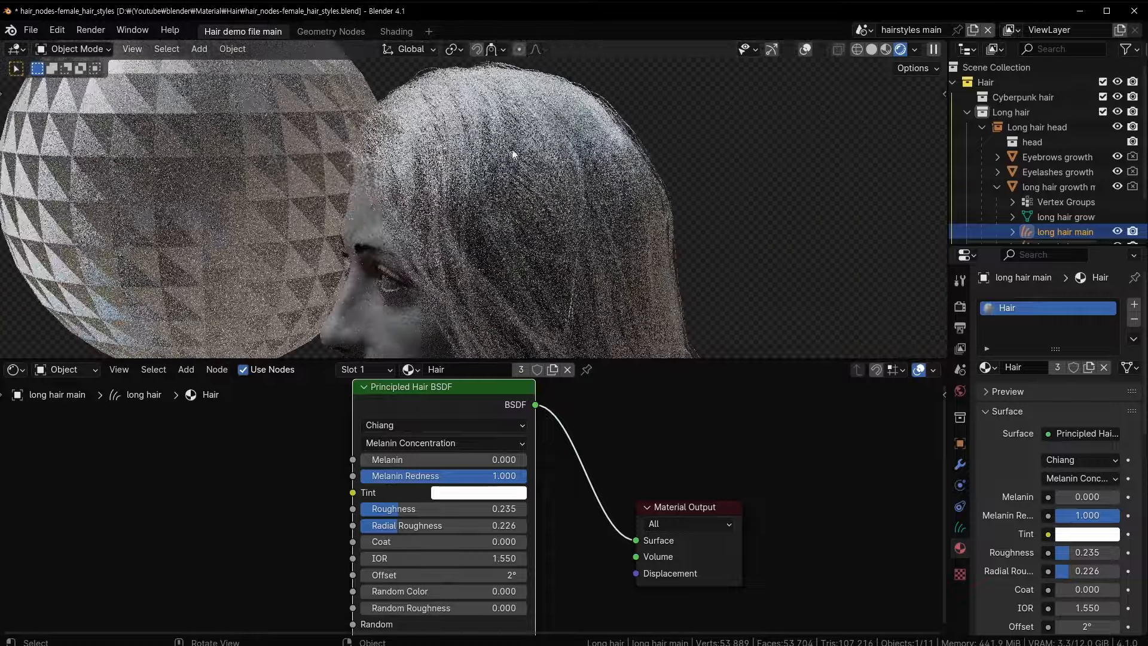
pyautogui.moveTo(445, 191); pyautogui.dragTo(504, 234, button='middle')
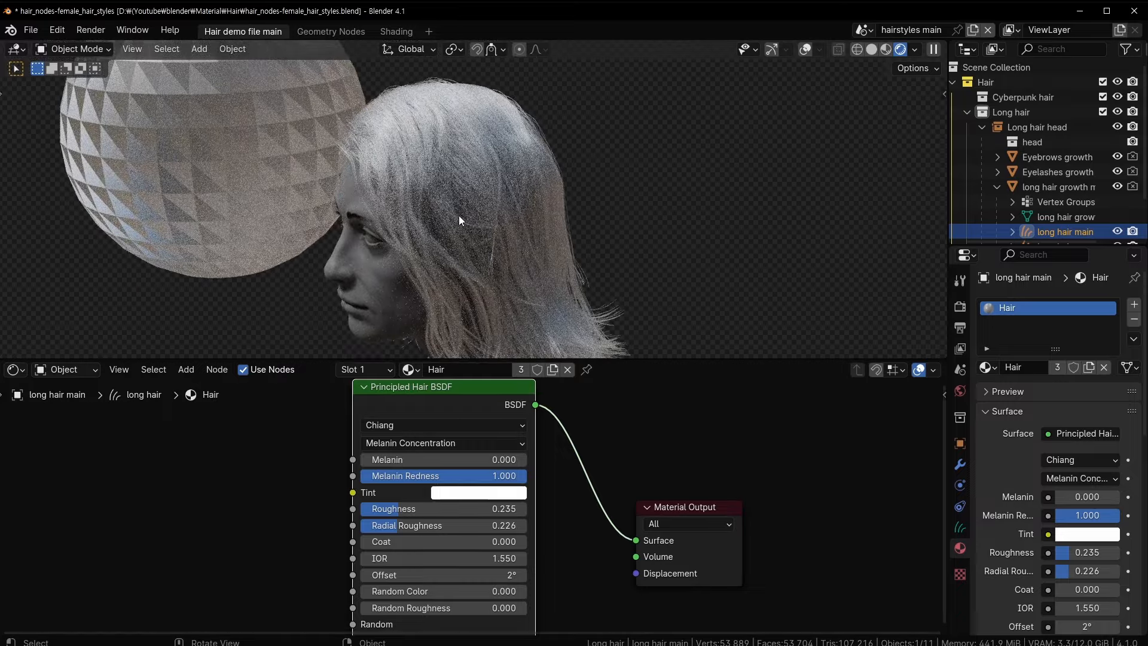
pyautogui.moveTo(458, 215); pyautogui.dragTo(460, 220, button='middle')
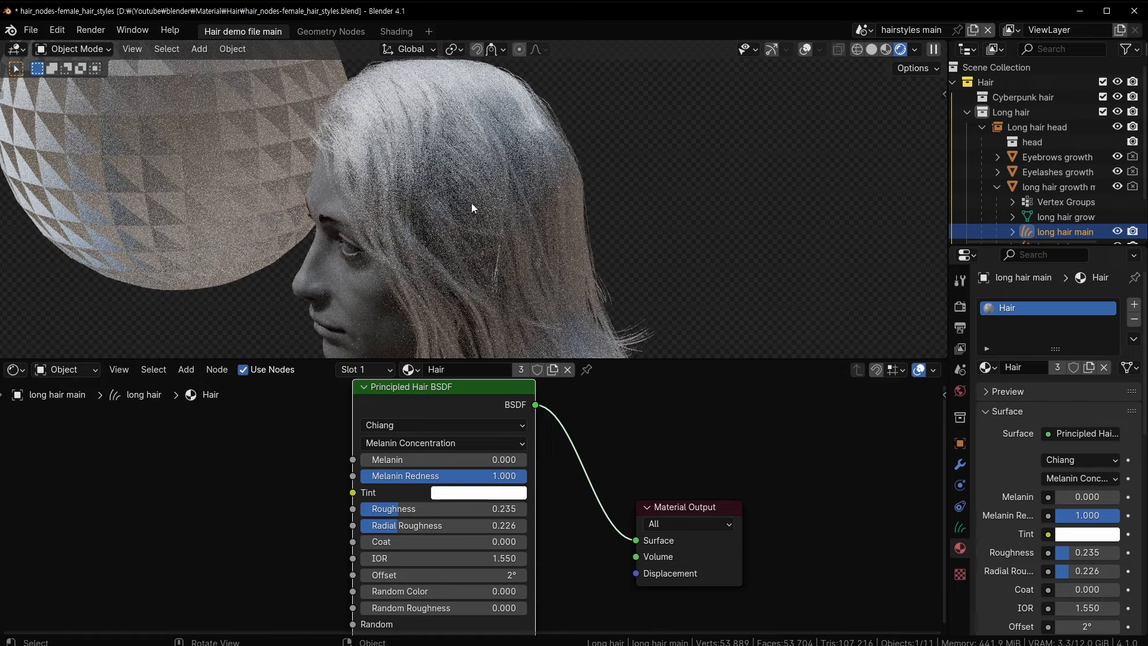
pyautogui.moveTo(465, 211); pyautogui.dragTo(469, 217, button='middle')
pyautogui.scroll(4, 469, 217)
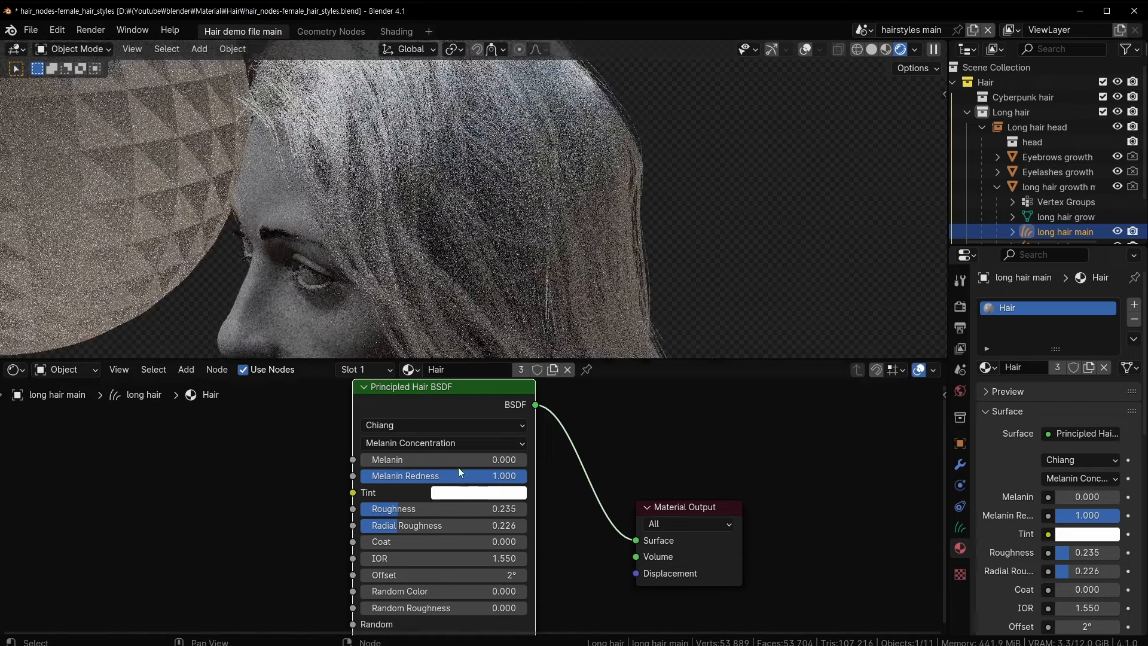
# - Try Melanin values of 0.782 and 0.614 on the hair with Melanin Redness at 1.000, and settle on a Melanin of 0.726
pyautogui.moveTo(458, 460); pyautogui.dragTo(490, 459)
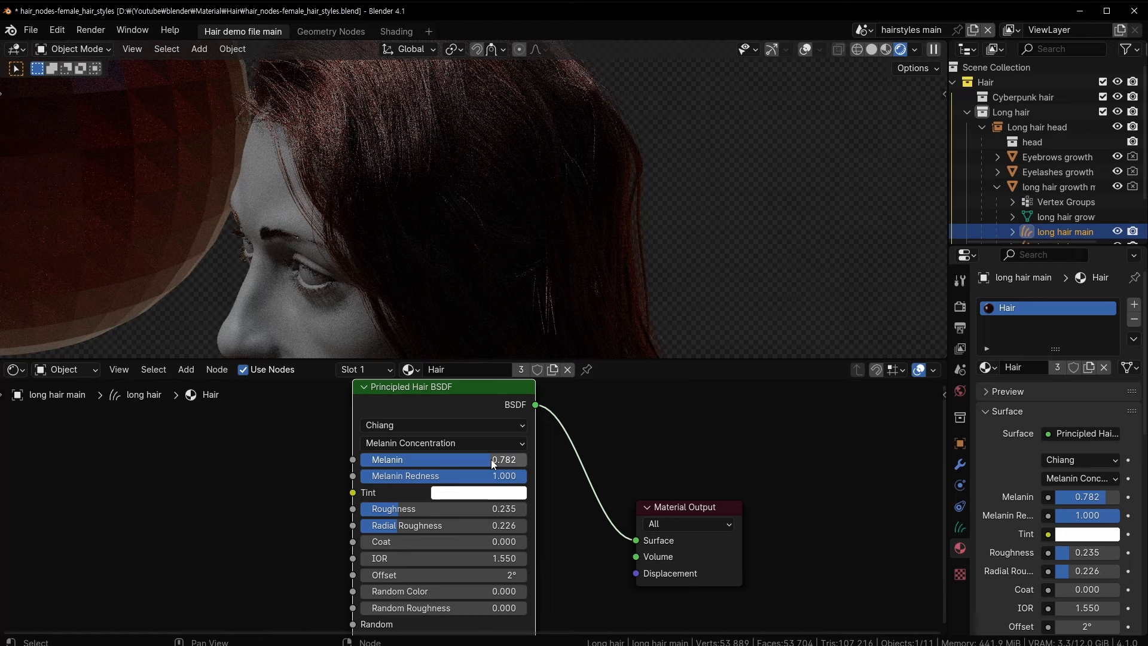
pyautogui.moveTo(491, 460); pyautogui.dragTo(494, 459)
pyautogui.moveTo(521, 476)
pyautogui.mouseDown()
pyautogui.moveTo(401, 476)
pyautogui.moveTo(528, 480)
pyautogui.moveTo(468, 462)
pyautogui.moveTo(485, 462)
pyautogui.moveTo(383, 478)
pyautogui.moveTo(526, 476)
pyautogui.mouseUp()
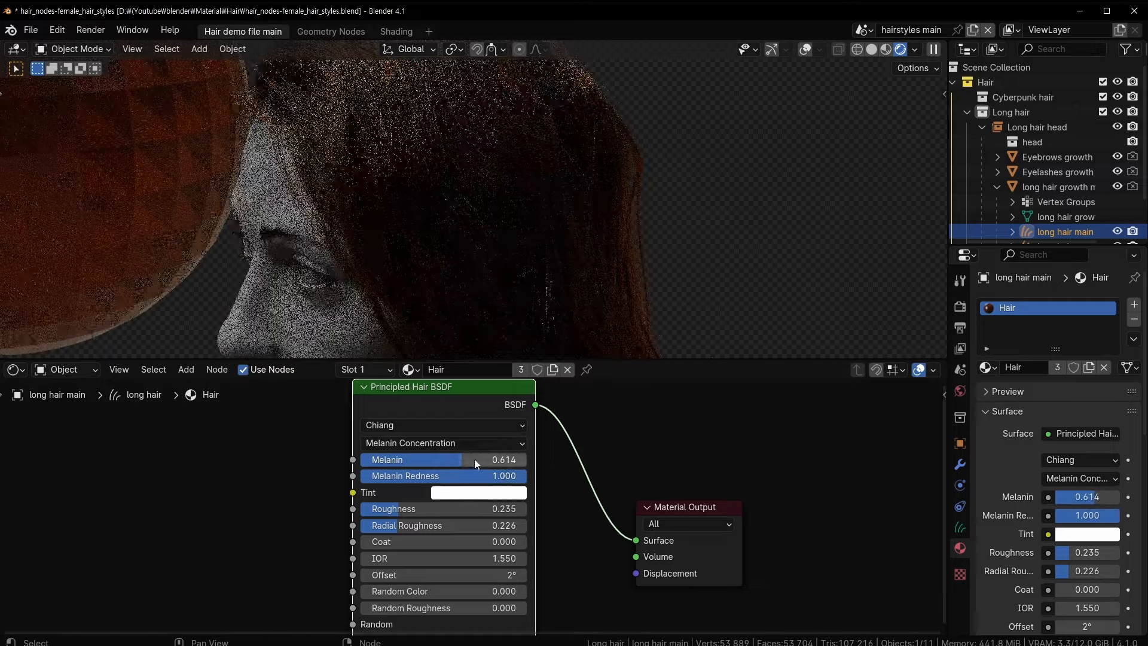
pyautogui.moveTo(462, 459); pyautogui.dragTo(482, 459)
pyautogui.moveTo(508, 281)
pyautogui.mouseDown(button='middle')
pyautogui.moveTo(505, 236)
pyautogui.moveTo(515, 262)
pyautogui.mouseUp(button='middle')
pyautogui.scroll(-3, 505, 235)
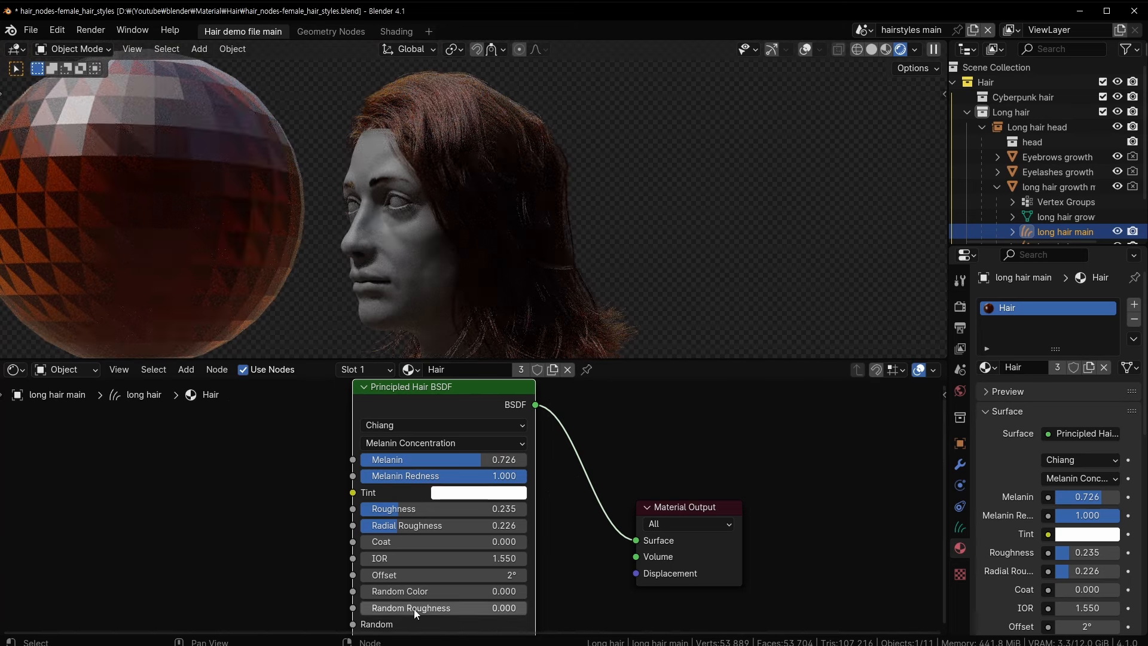
# - Try a Random Color of 0.389 on the hair, and return it to 0.000
pyautogui.moveTo(447, 594); pyautogui.dragTo(519, 593)
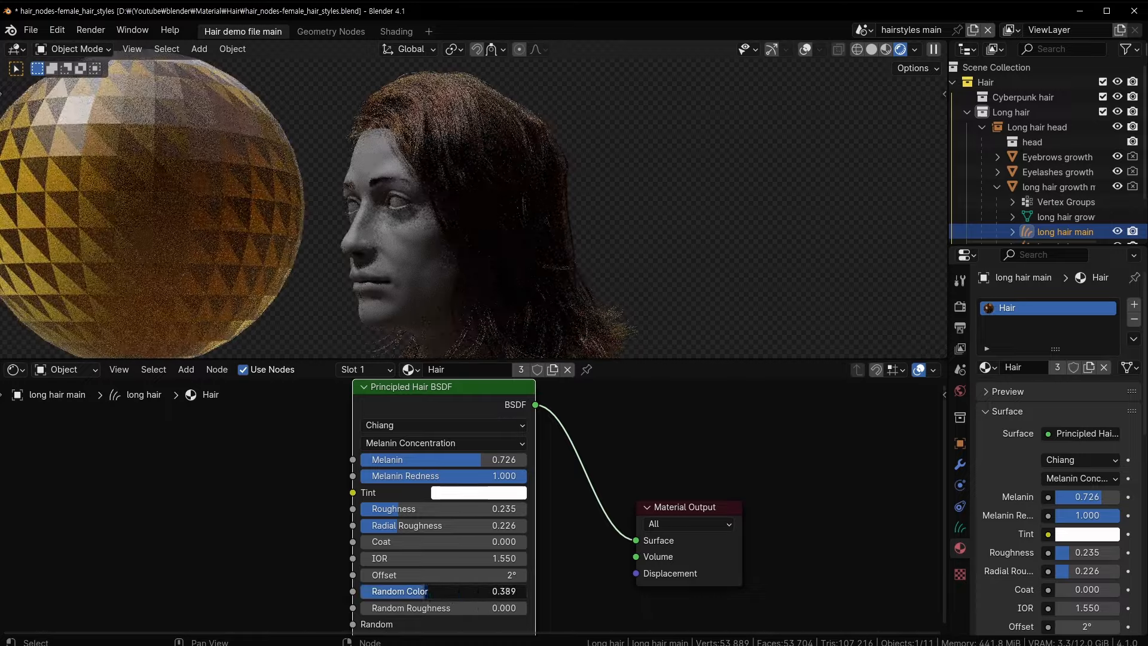
pyautogui.moveTo(428, 592); pyautogui.dragTo(307, 590)
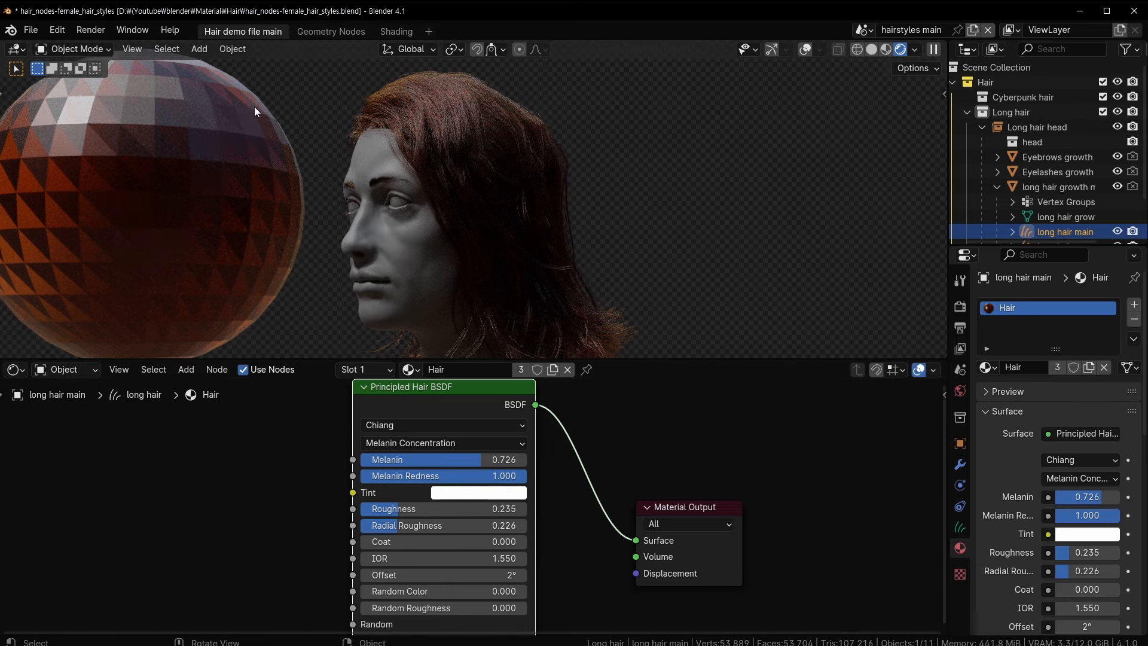
# - Move the Principled Hair BSDF node down and add a Principled BSDF node above it in the Hair material
pyautogui.moveTo(544, 170); pyautogui.dragTo(403, 176, button='middle')
pyautogui.moveTo(442, 264); pyautogui.dragTo(545, 221, button='middle')
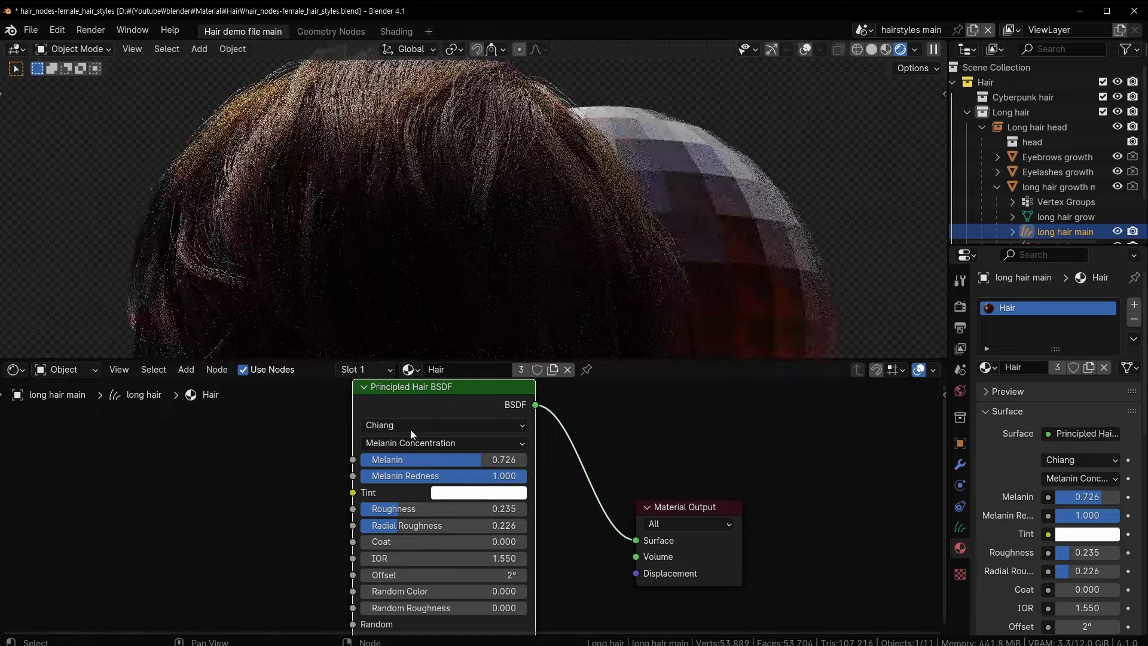
pyautogui.moveTo(433, 395); pyautogui.dragTo(419, 552)
pyautogui.moveTo(441, 251); pyautogui.dragTo(326, 232, button='middle')
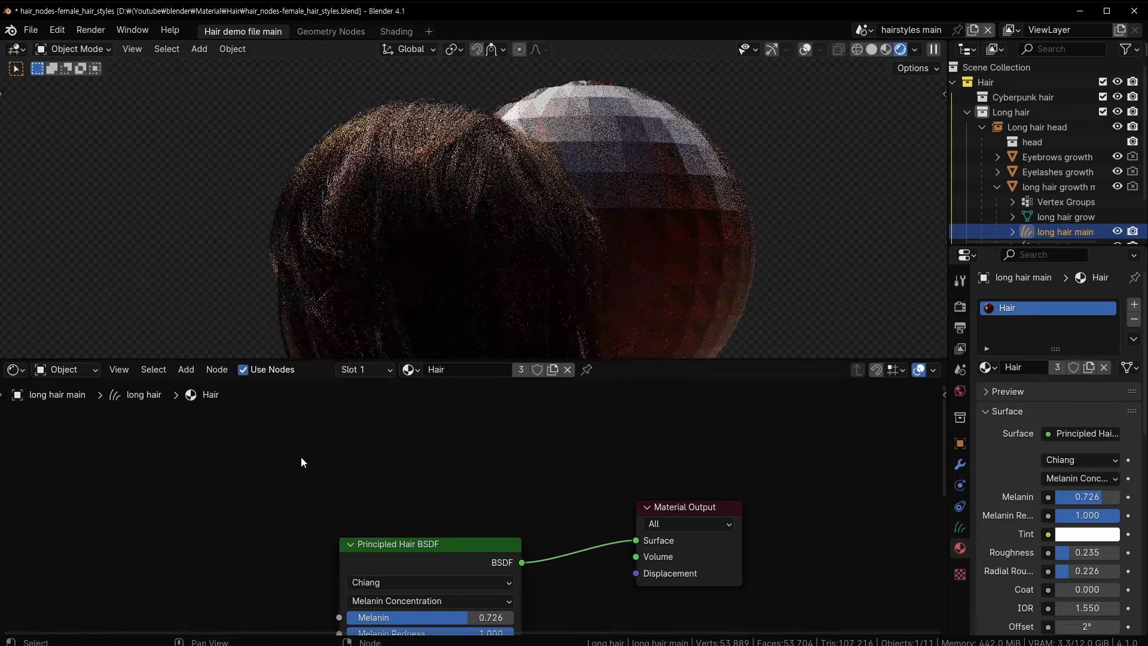
pyautogui.hotkey('shift', 'a')
pyautogui.moveTo(301, 458)
pyautogui.click(406, 309)
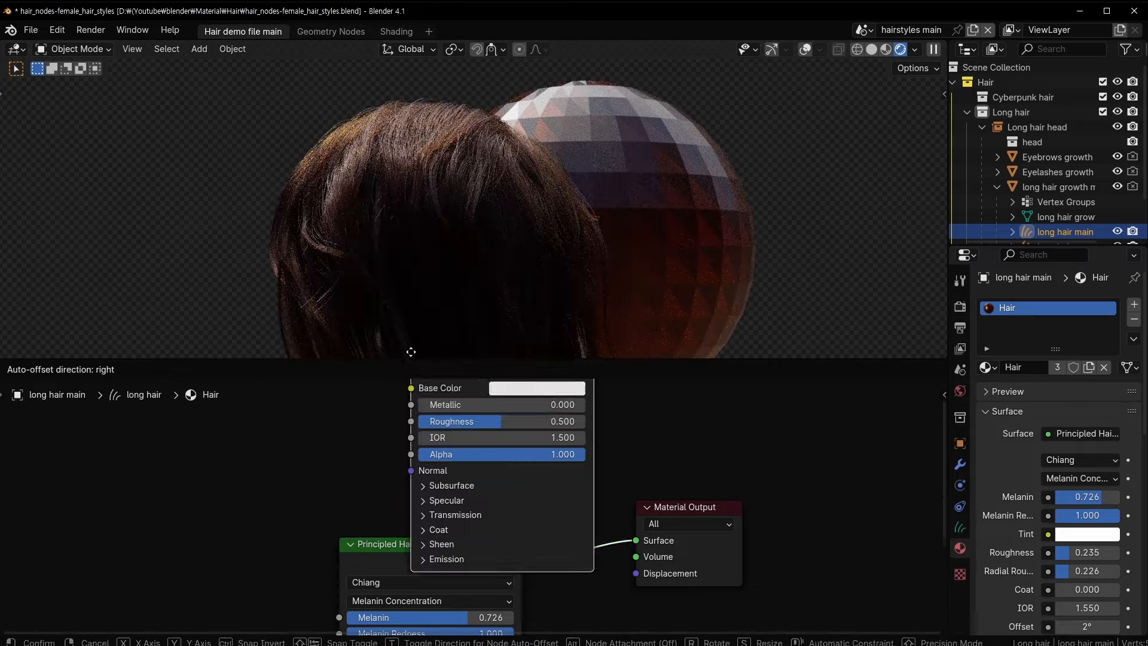
pyautogui.click(345, 312)
pyautogui.scroll(-2, 571, 448)
pyautogui.moveTo(560, 424); pyautogui.dragTo(472, 493, button='middle')
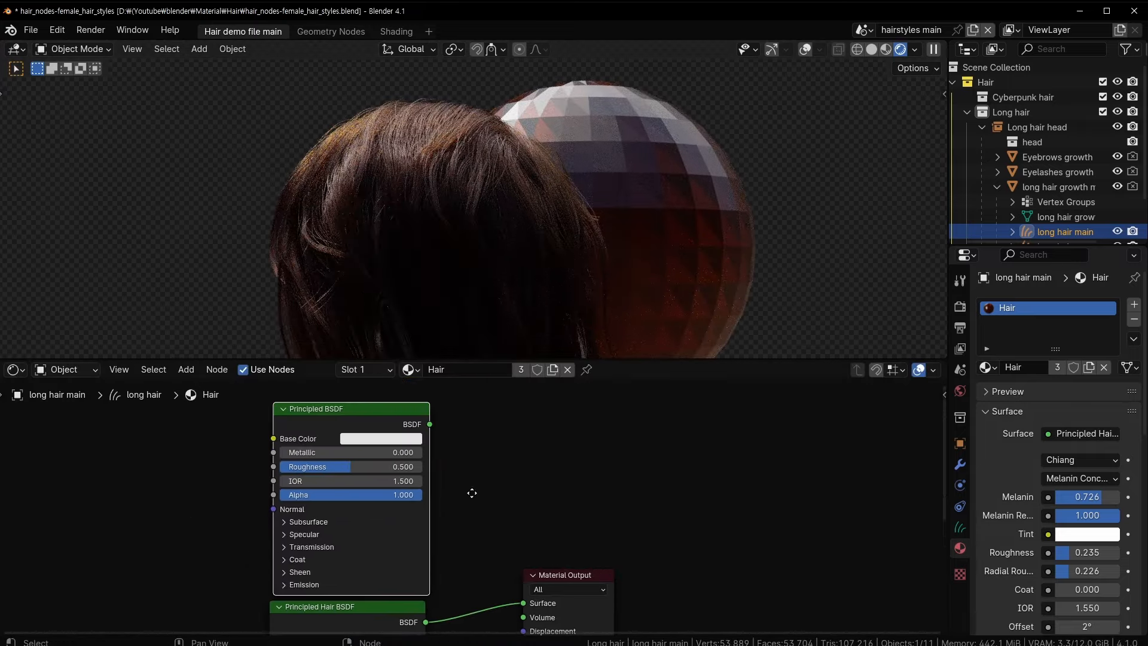
# - Connect the Principled BSDF to the Material Output and give it a very dark red base color
pyautogui.keyDown('ctrl'); pyautogui.keyDown('shift'); pyautogui.click(342, 413); pyautogui.keyUp('shift'); pyautogui.keyUp('ctrl')
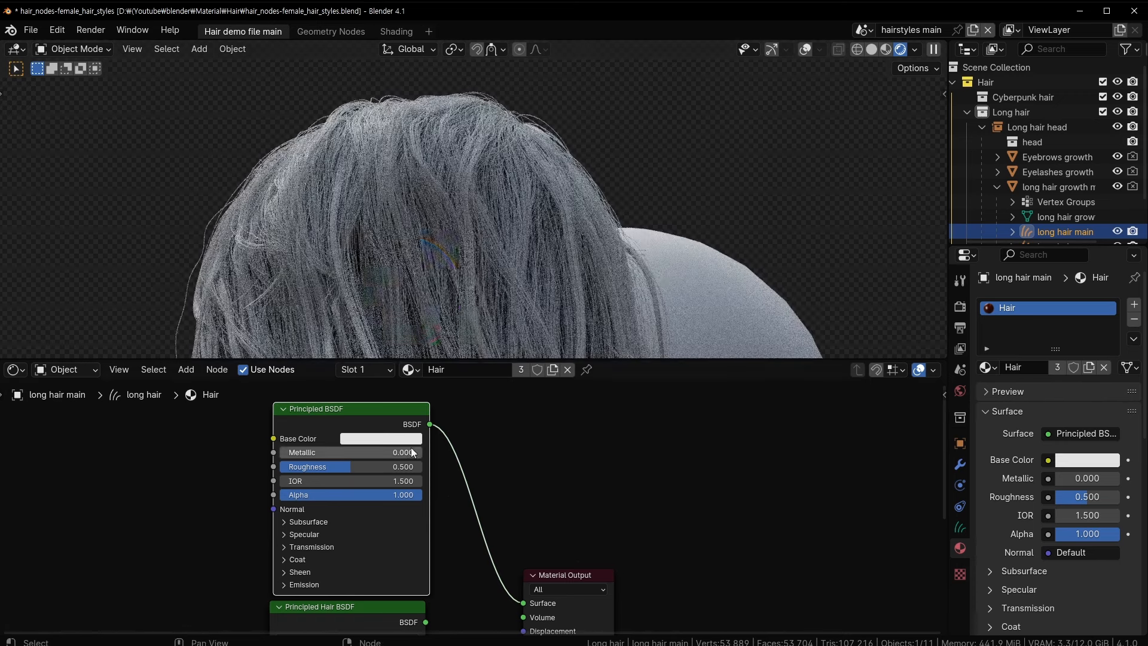
pyautogui.click(409, 439)
pyautogui.click(471, 334)
pyautogui.click(433, 326)
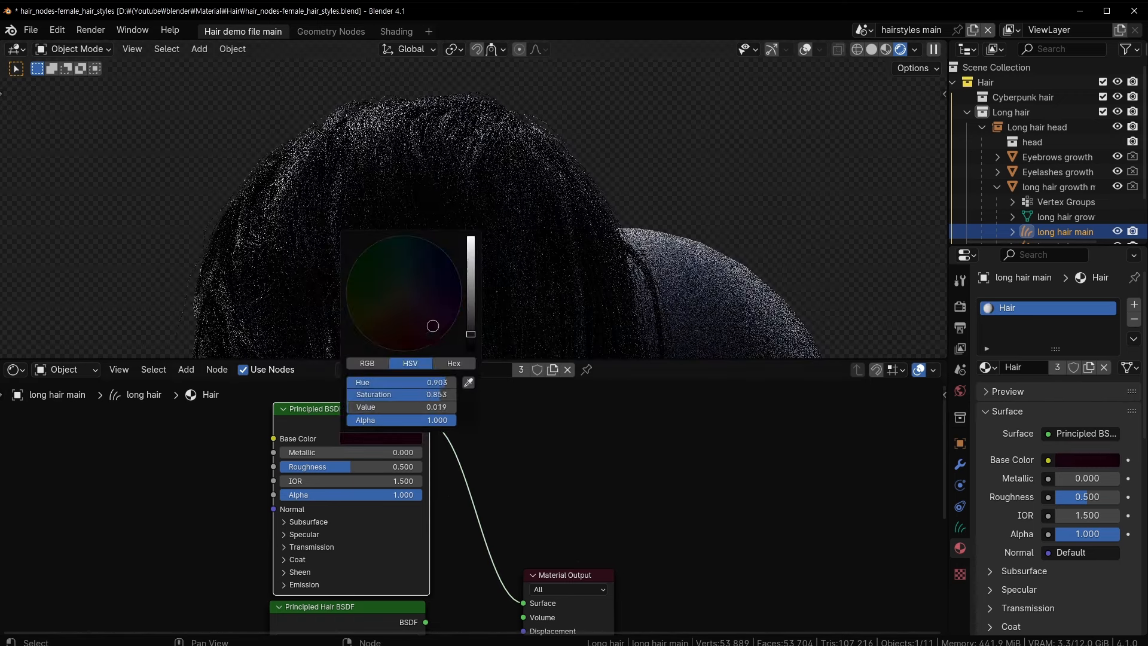
pyautogui.moveTo(420, 342)
pyautogui.mouseDown()
pyautogui.moveTo(407, 342)
pyautogui.moveTo(471, 327)
pyautogui.mouseUp()
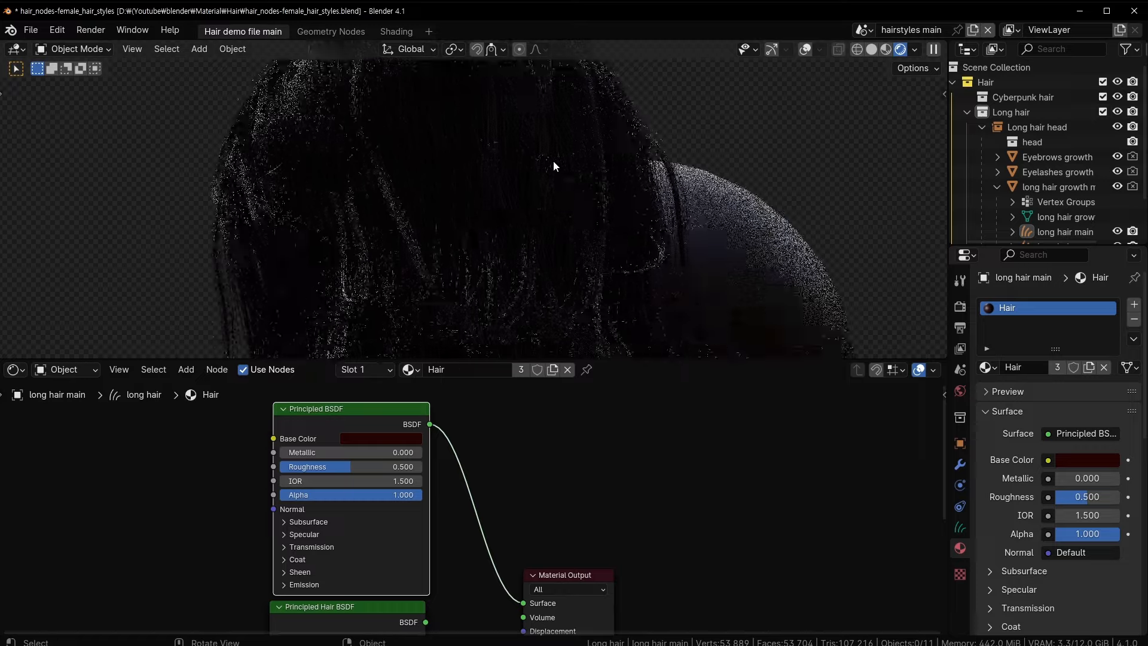
pyautogui.moveTo(497, 181); pyautogui.dragTo(477, 250, button='middle')
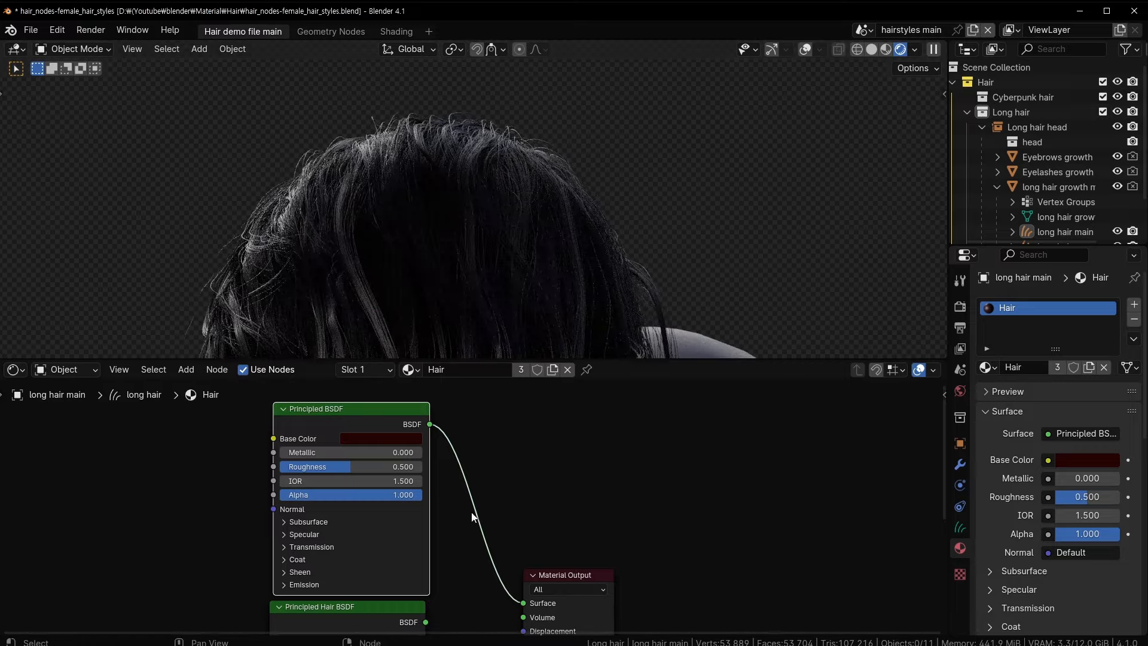
# - Reconnect the Principled Hair BSDF to the Material Output, nudge its node down, and examine the hair's edges from behind and below
pyautogui.keyDown('ctrl'); pyautogui.keyDown('shift'); pyautogui.click(373, 611); pyautogui.keyUp('shift'); pyautogui.keyUp('ctrl')
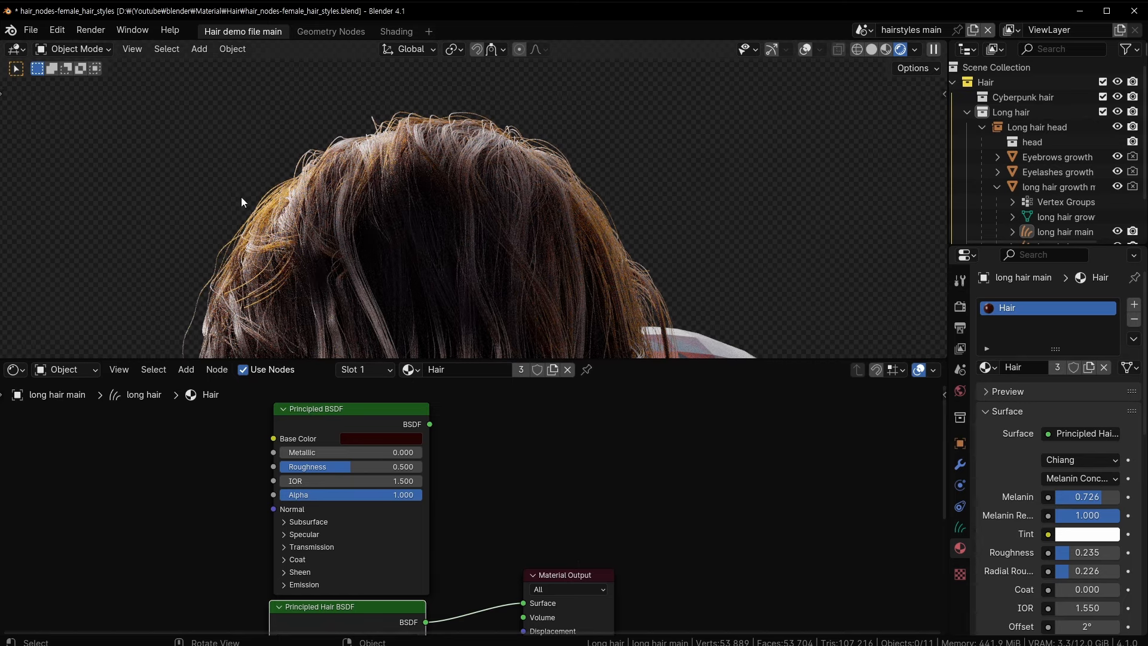
pyautogui.scroll(3, 242, 196)
pyautogui.moveTo(548, 559); pyautogui.dragTo(591, 424, button='middle')
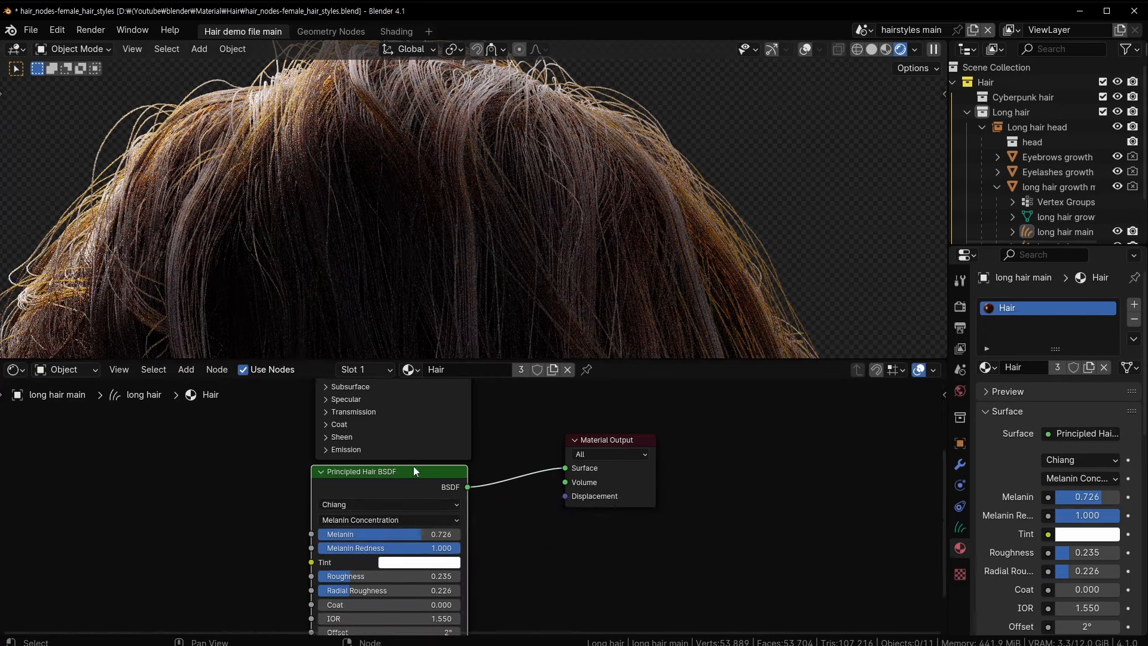
pyautogui.moveTo(414, 470); pyautogui.dragTo(404, 482)
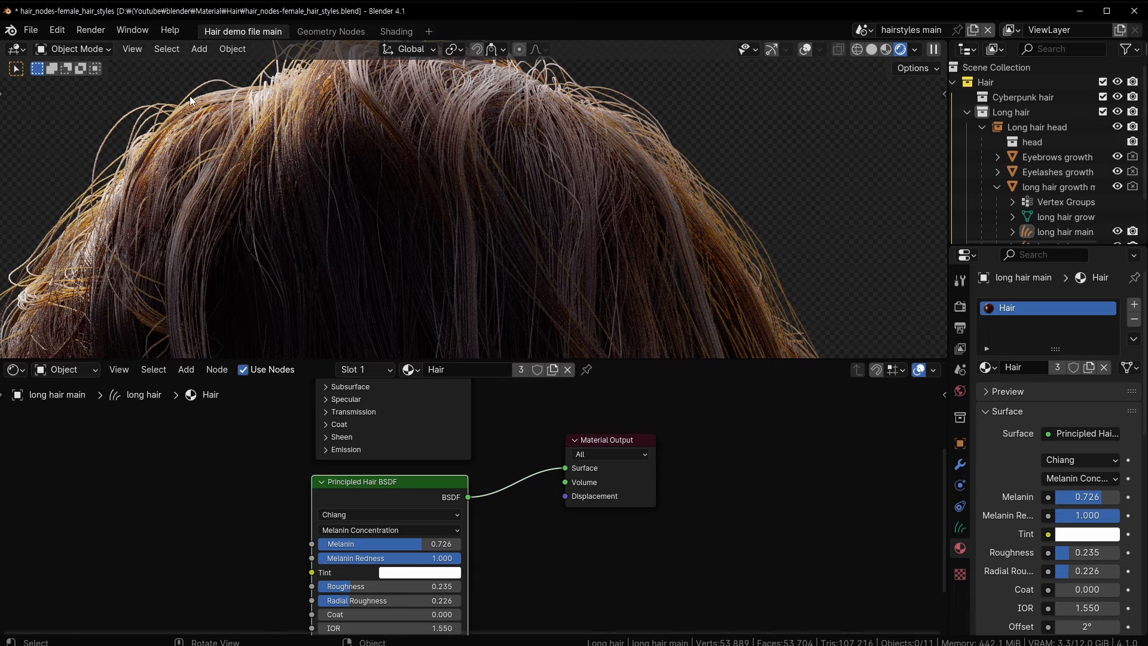
pyautogui.moveTo(241, 96); pyautogui.dragTo(566, 180, button='middle')
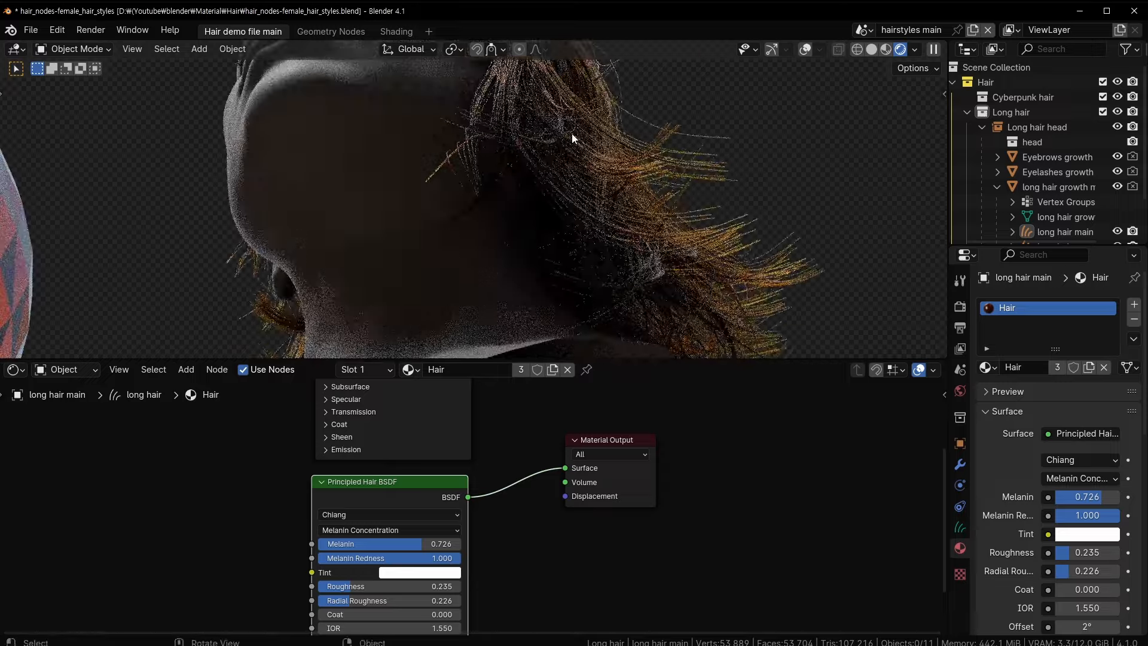
# - Lower the Melanin of the Principled Hair BSDF to 0.698 after checking the hair from the front and side
pyautogui.moveTo(572, 139); pyautogui.dragTo(454, 234, button='middle')
pyautogui.scroll(-4, 453, 235)
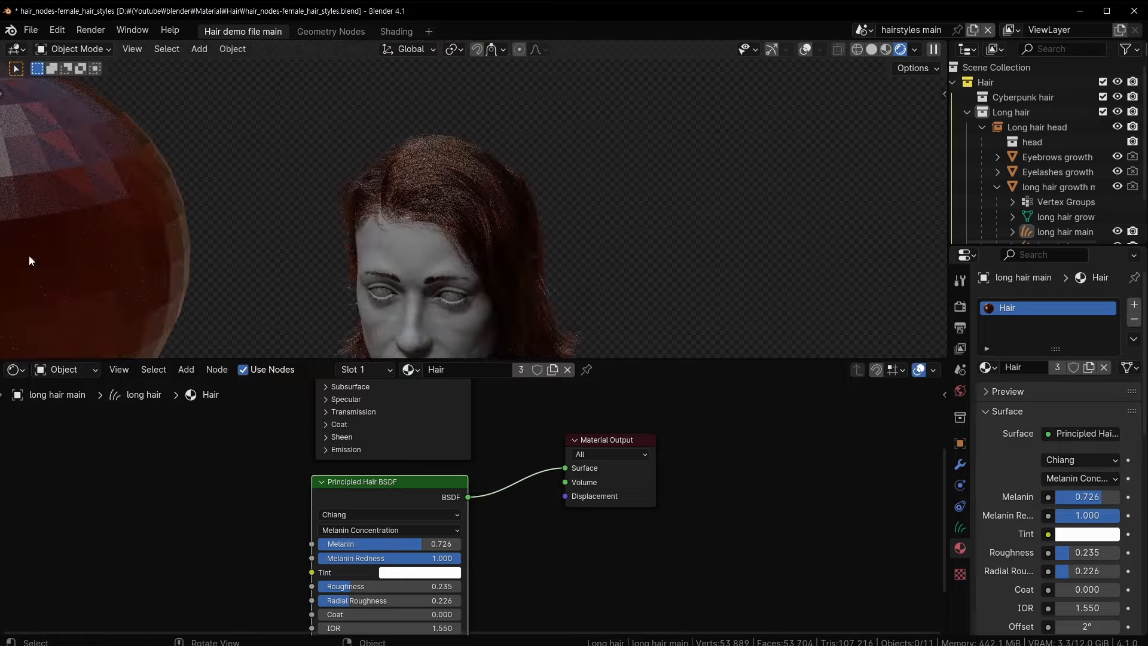
pyautogui.moveTo(405, 184); pyautogui.dragTo(456, 110, button='middle')
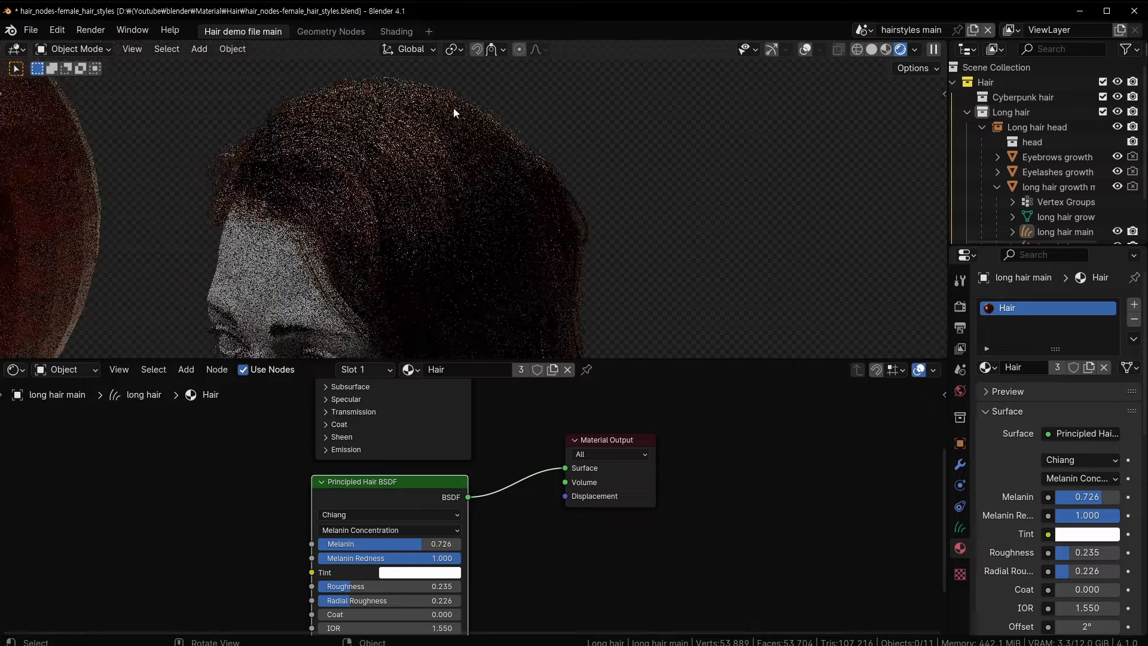
pyautogui.moveTo(466, 264); pyautogui.dragTo(476, 223, button='middle')
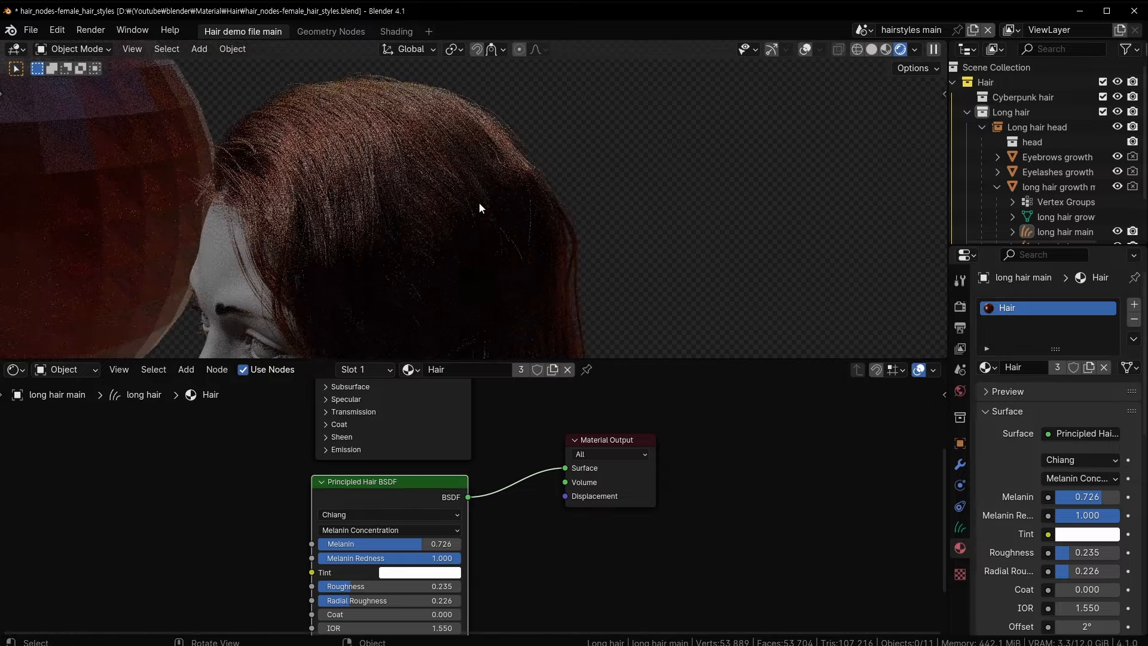
pyautogui.moveTo(495, 518); pyautogui.dragTo(529, 496, button='middle')
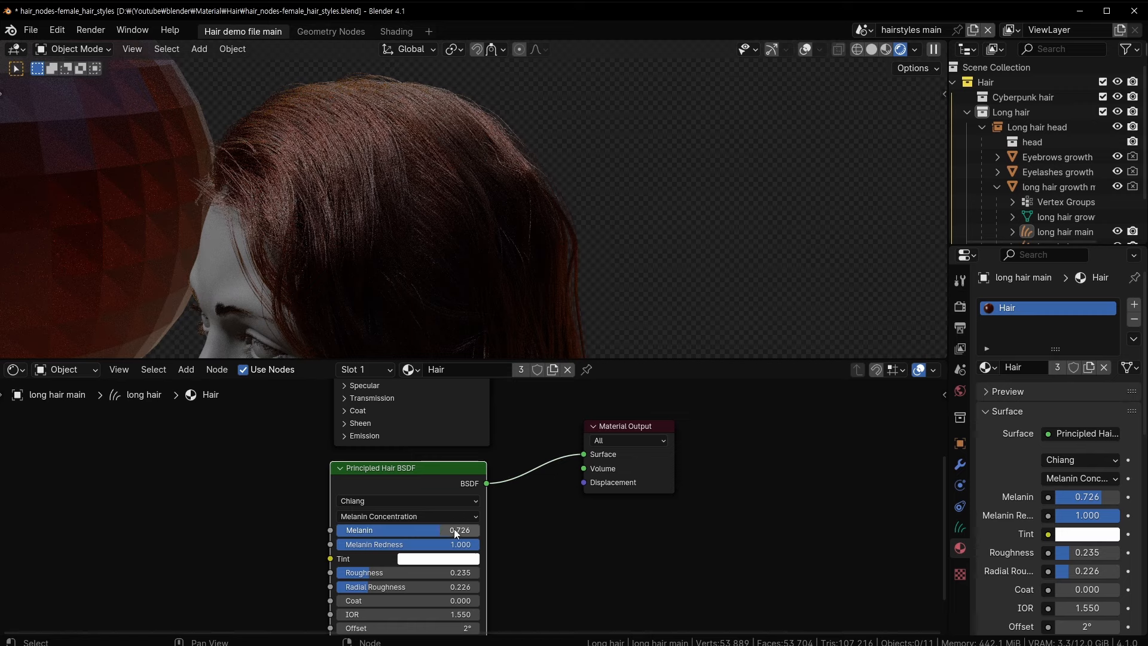
pyautogui.moveTo(440, 530); pyautogui.dragTo(436, 530)
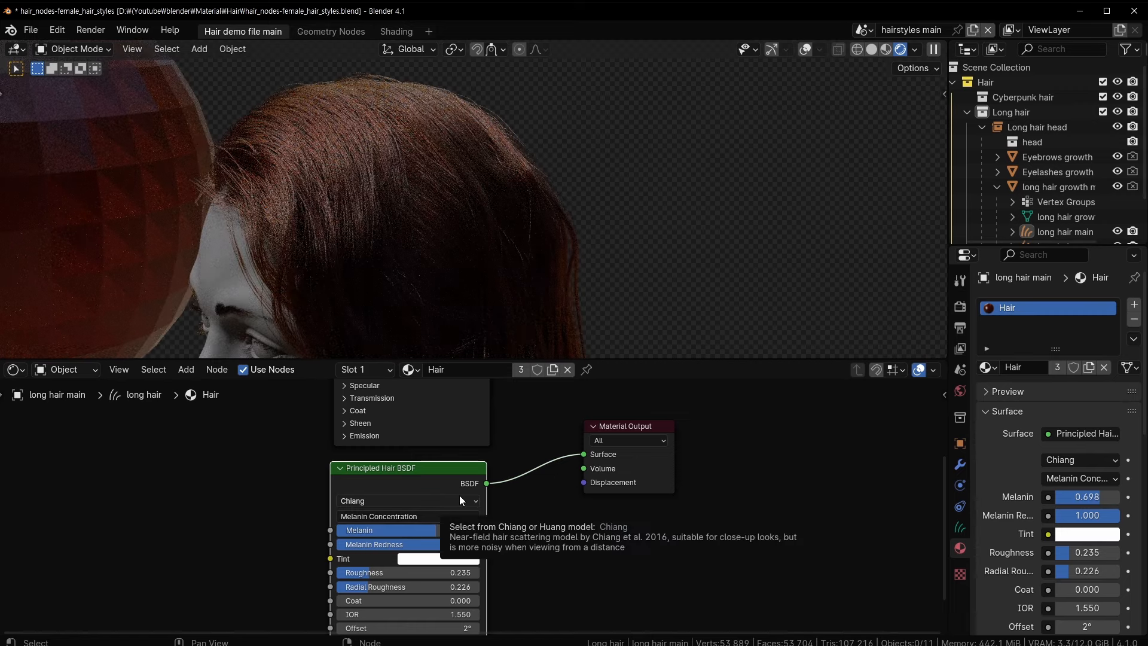
# - Try the Direct Coloring parametrization on the hair, and return it to Melanin Concentration
pyautogui.click(458, 516)
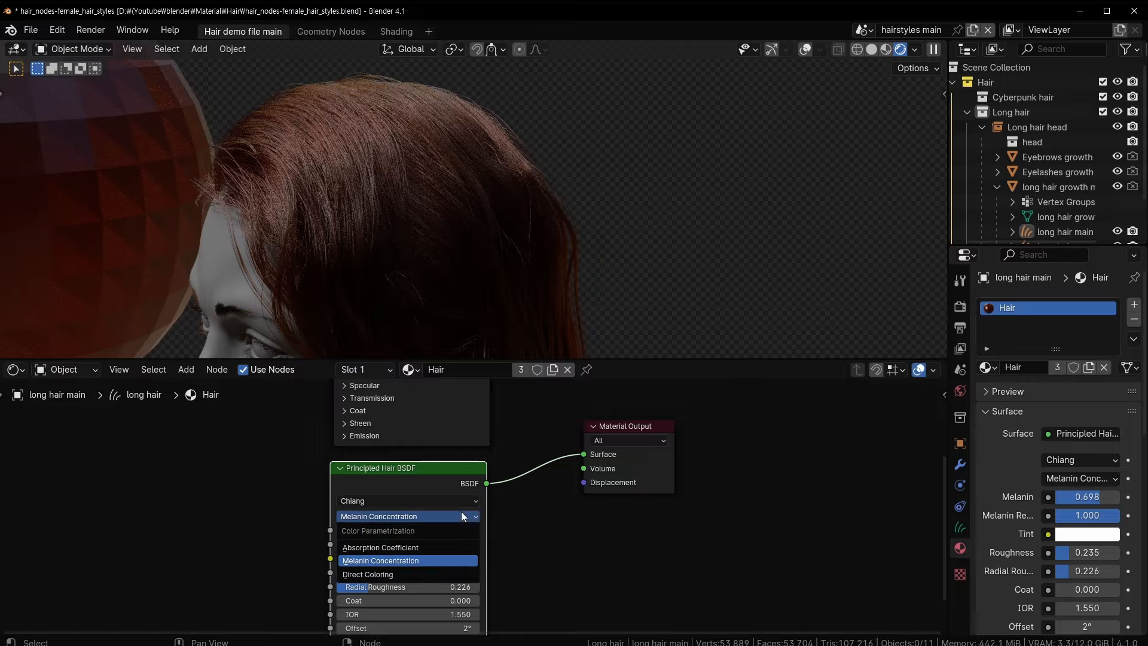
pyautogui.click(408, 569)
pyautogui.moveTo(405, 264); pyautogui.dragTo(366, 179, button='middle')
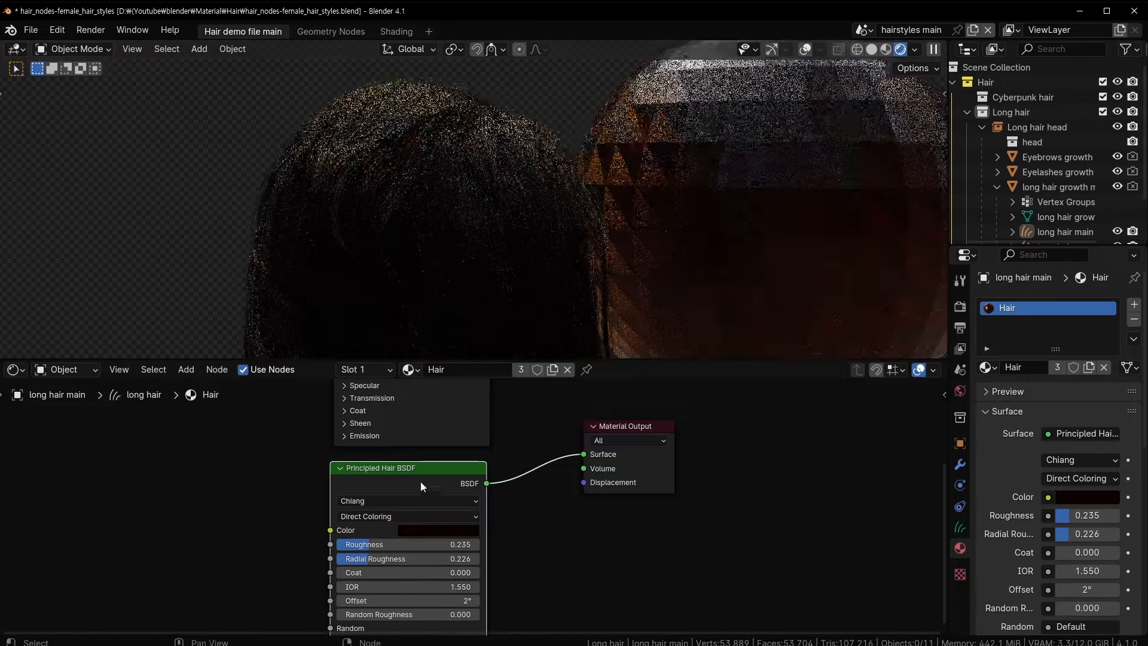
pyautogui.click(415, 516)
pyautogui.click(396, 562)
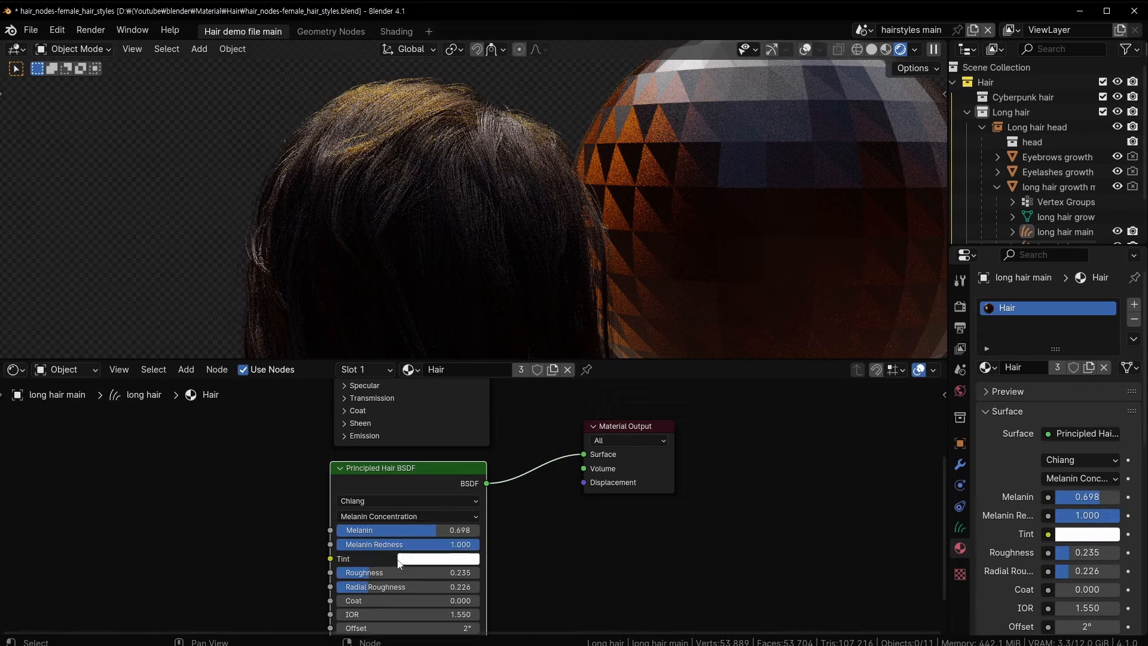
# - Save the file and examine the hair's crown from behind and above
pyautogui.scroll(-5, 476, 203)
pyautogui.hotkey('ctrl', 's')
pyautogui.scroll(2, 501, 608)
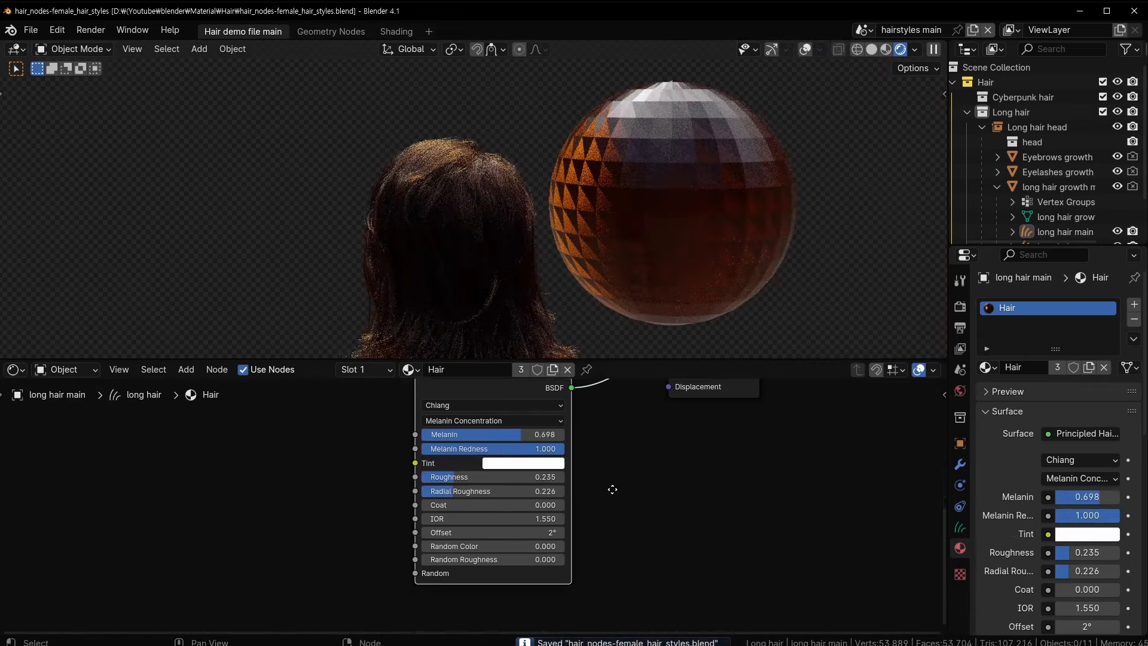
pyautogui.moveTo(465, 429); pyautogui.dragTo(491, 433)
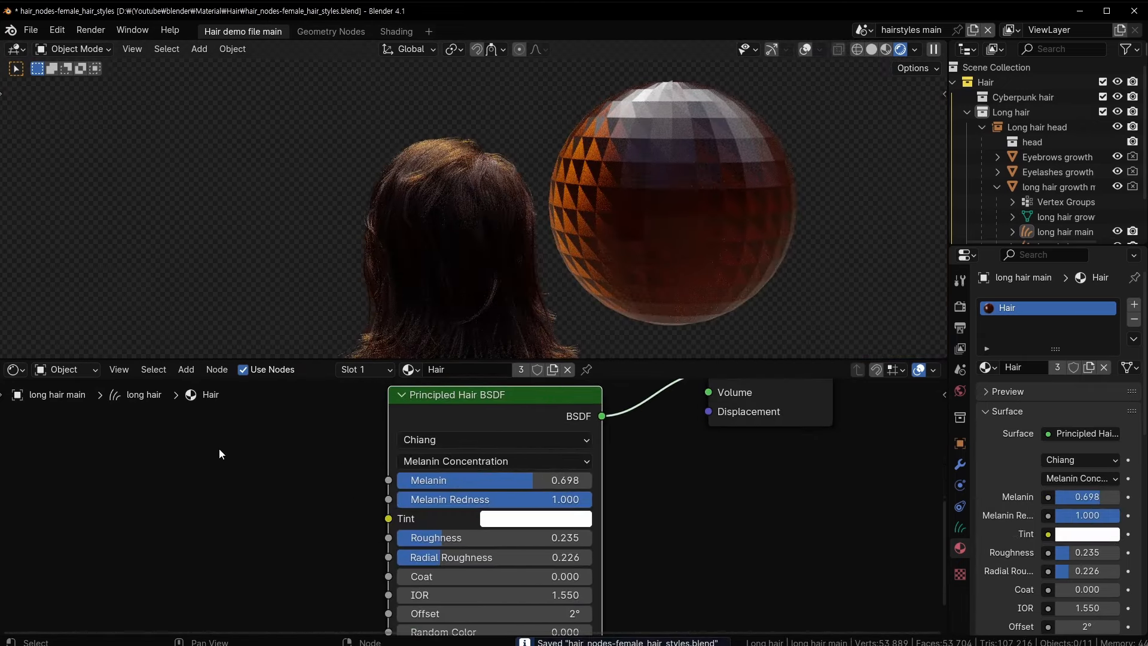
pyautogui.scroll(6, 466, 214)
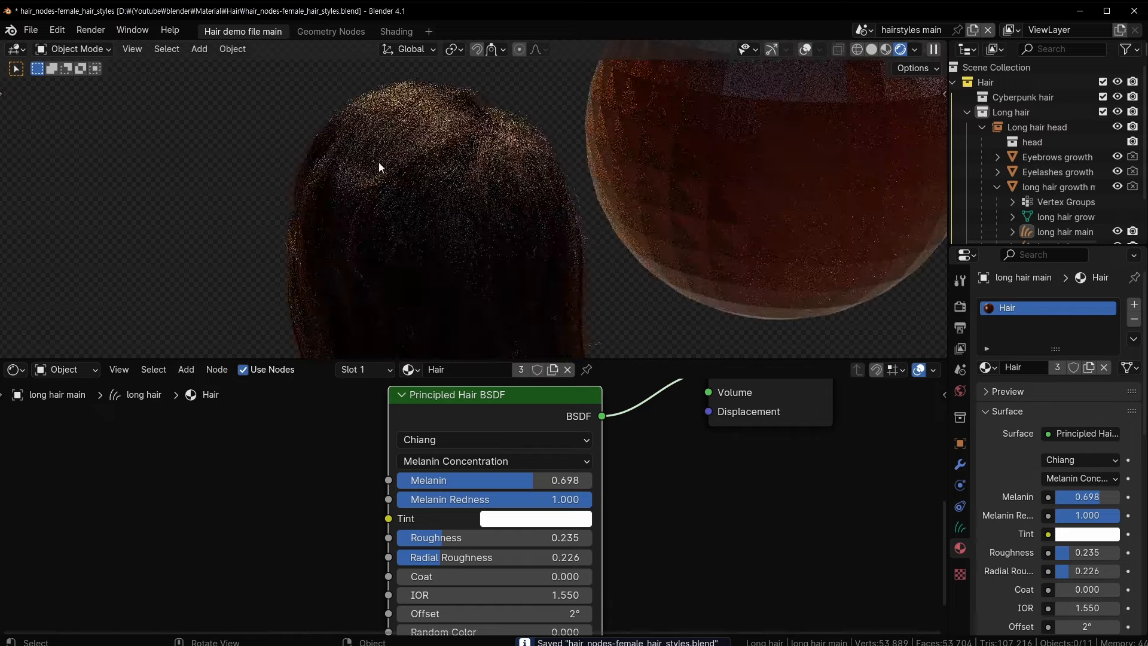
pyautogui.moveTo(541, 118); pyautogui.dragTo(511, 152, button='middle')
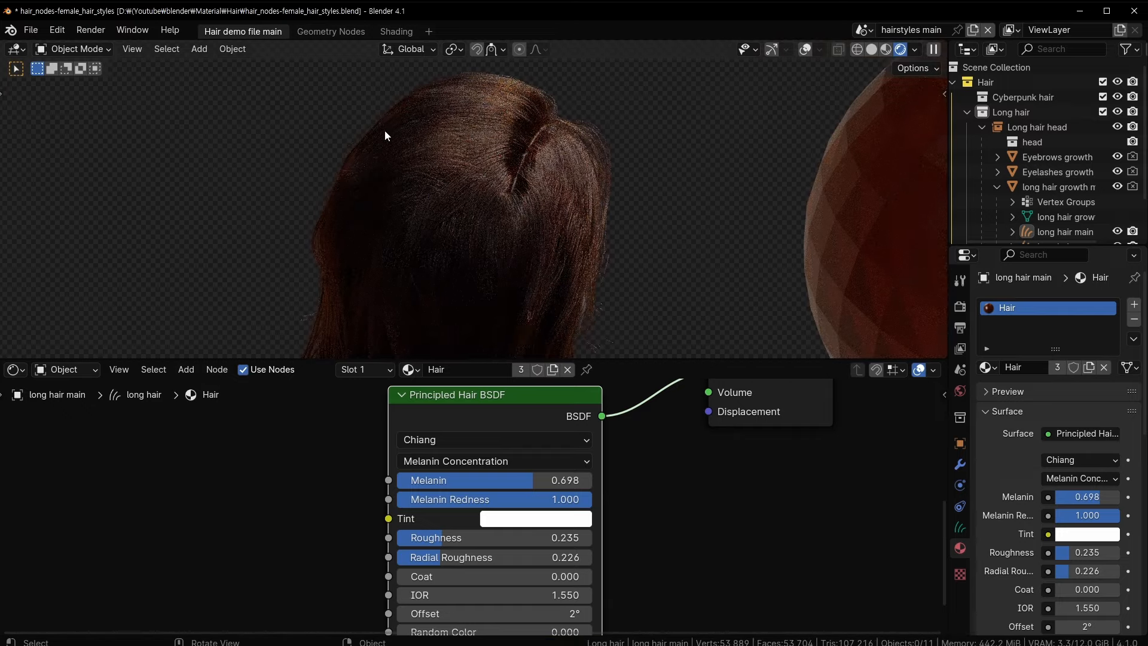
# - Add a Curves Info node to the Hair material and place it well before the Principled Hair BSDF
pyautogui.moveTo(45, 430); pyautogui.dragTo(214, 447, button='middle')
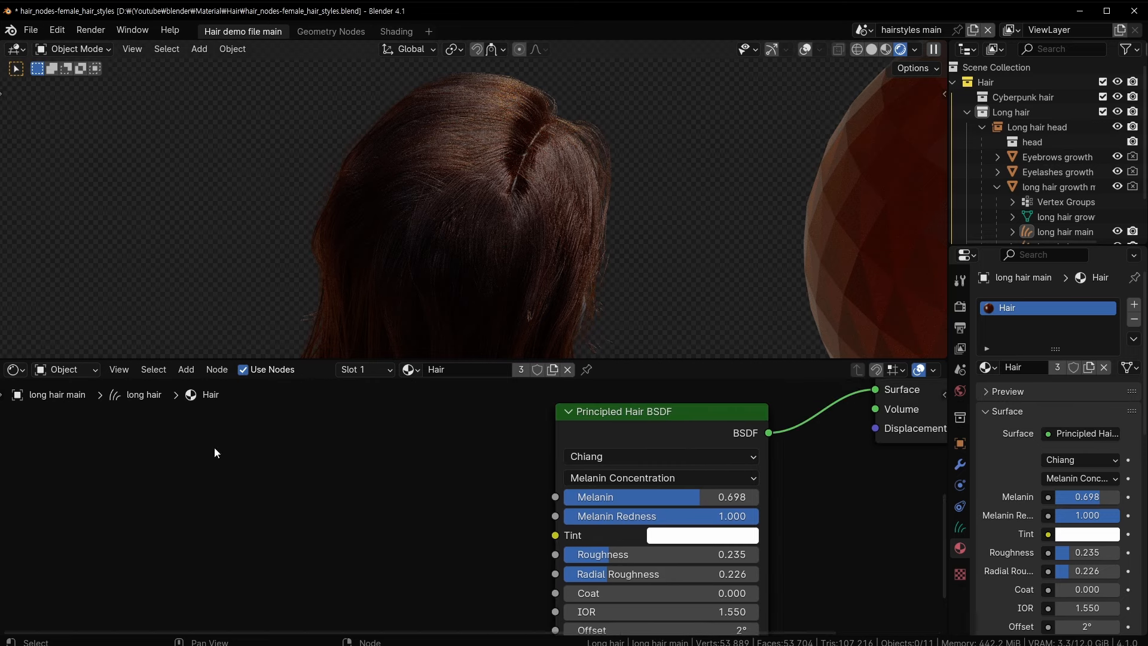
pyautogui.moveTo(575, 264); pyautogui.dragTo(447, 316, button='middle')
pyautogui.moveTo(285, 538); pyautogui.dragTo(307, 522, button='middle')
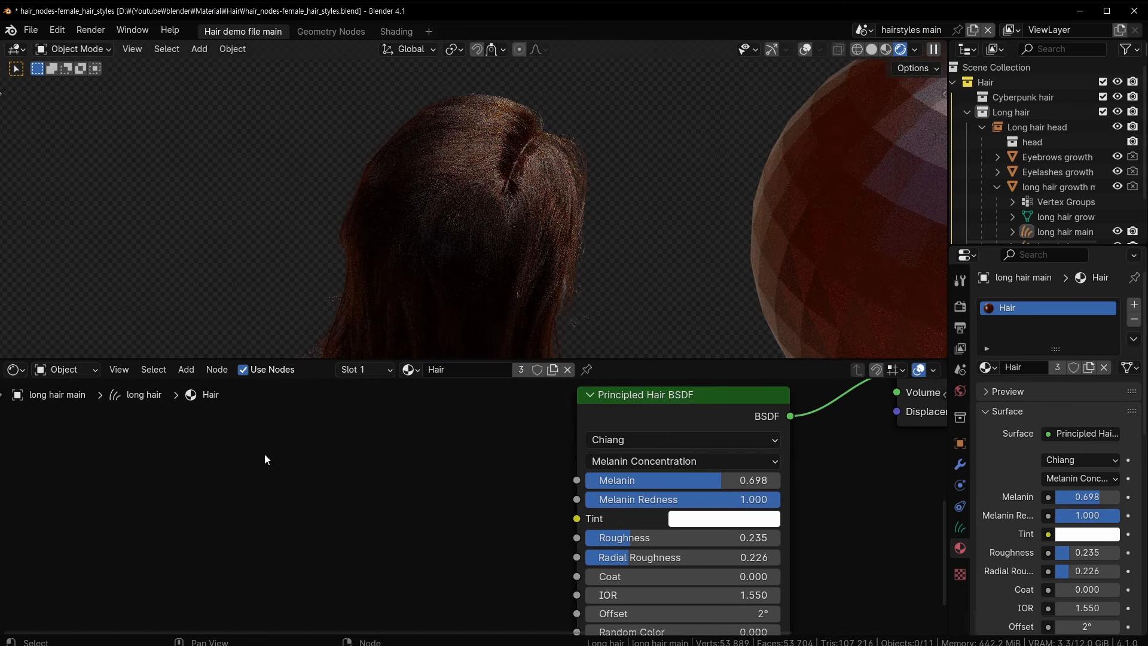
pyautogui.hotkey('shift', 'a')
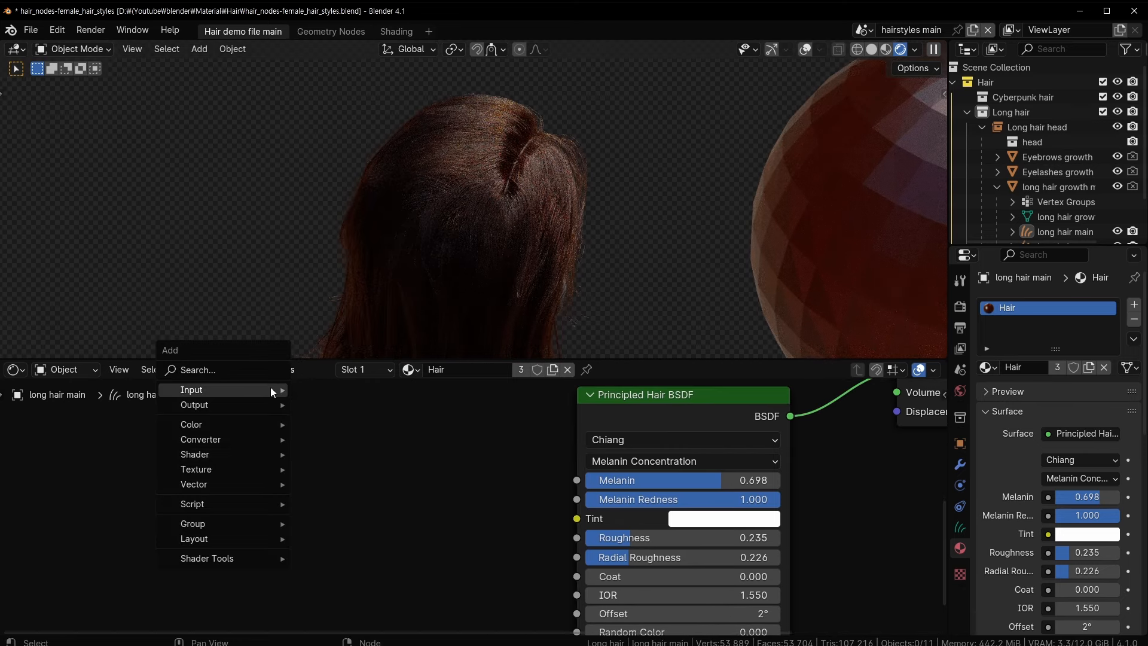
pyautogui.moveTo(272, 390)
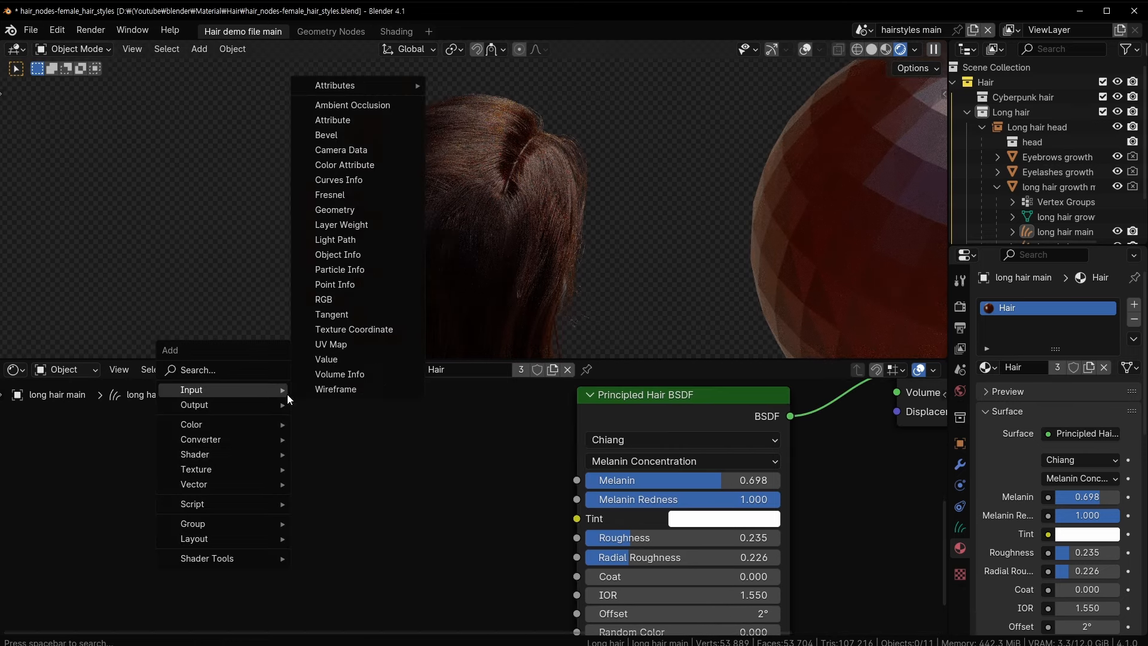
pyautogui.click(371, 179)
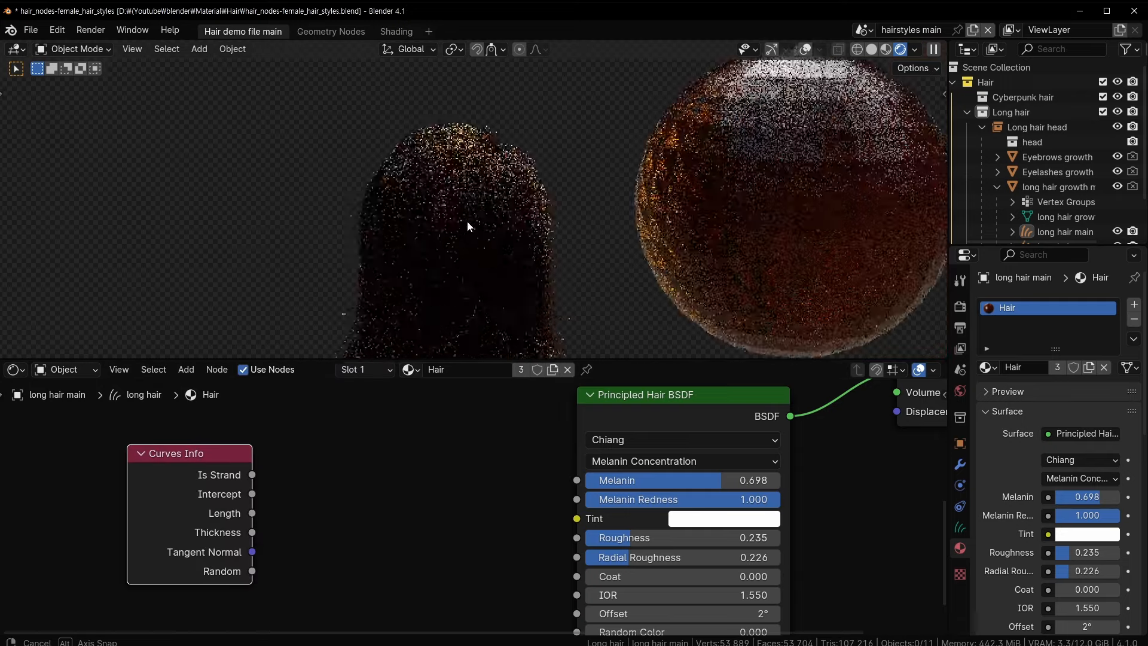
pyautogui.keyDown('shift'); pyautogui.moveTo(467, 221); pyautogui.dragTo(461, 130, button='middle'); pyautogui.keyUp('shift')
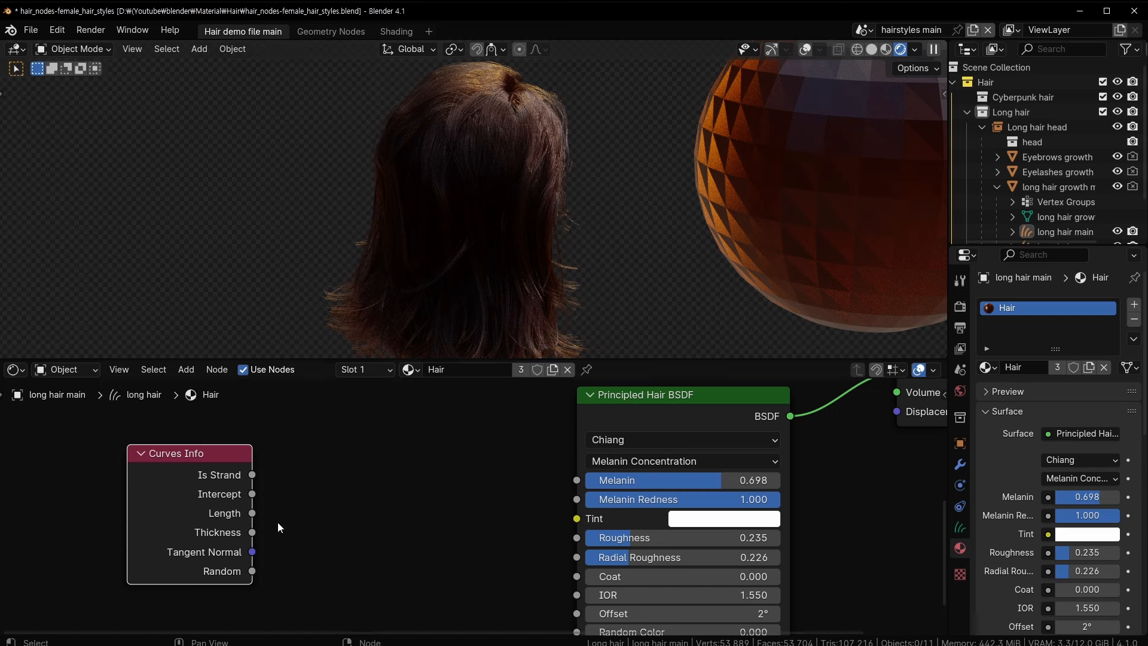
pyautogui.moveTo(245, 498); pyautogui.dragTo(187, 504)
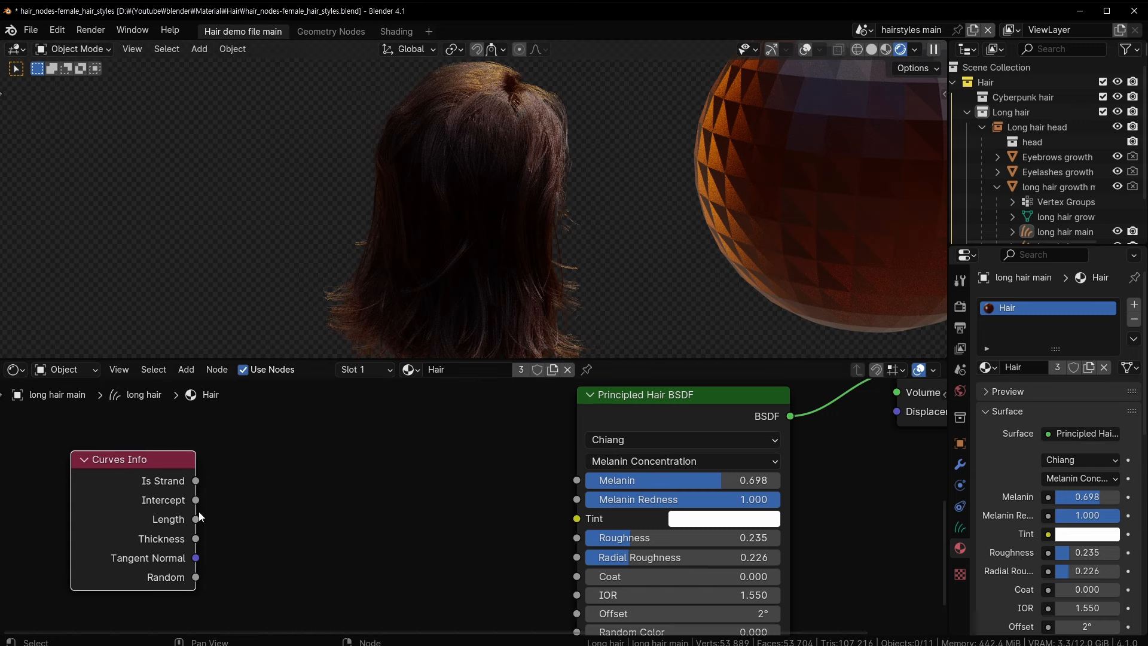
# - Add a Color Ramp node beside Curves Info and connect the Intercept output to its Fac input
pyautogui.hotkey('shift', 'a')
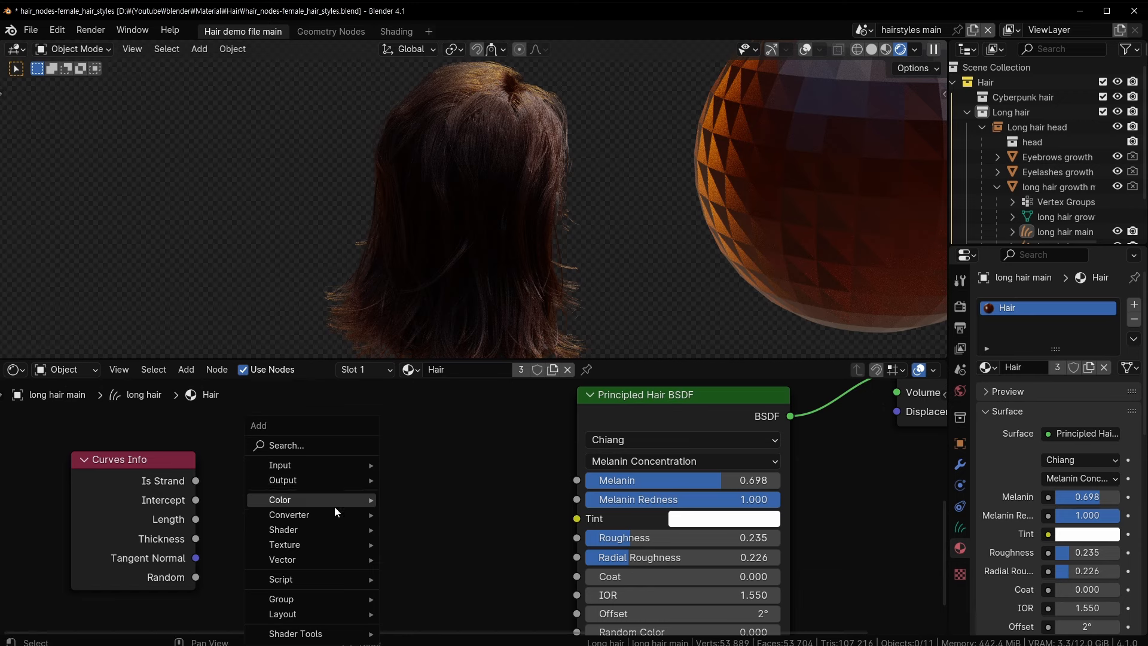
pyautogui.click(310, 447)
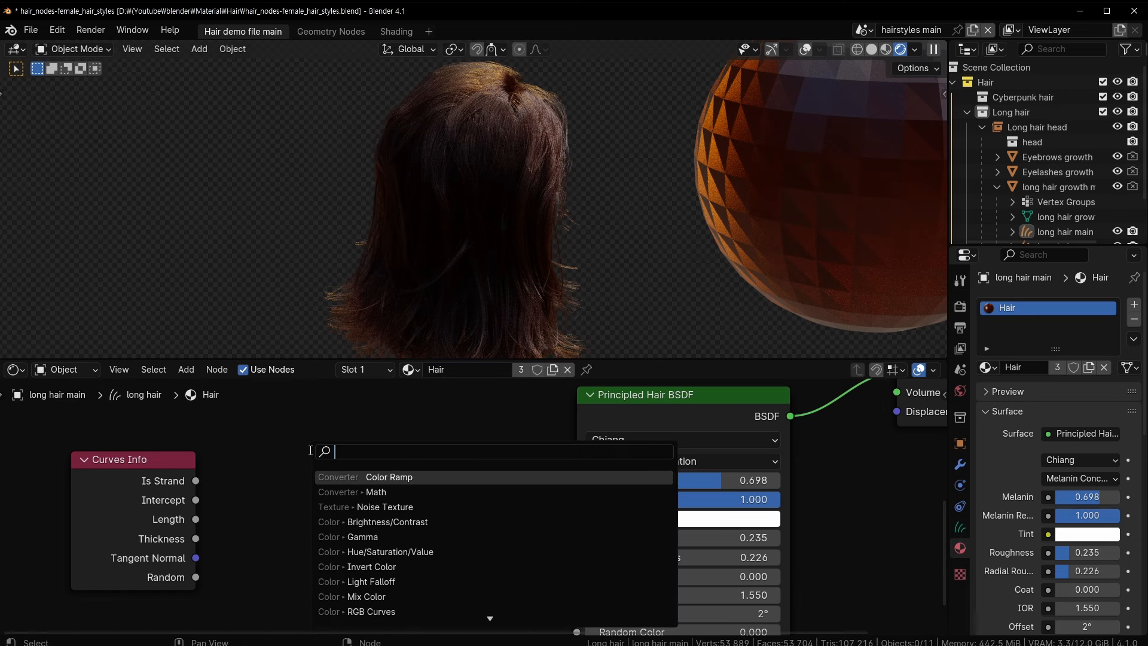
pyautogui.write('ramp')
pyautogui.click(380, 479)
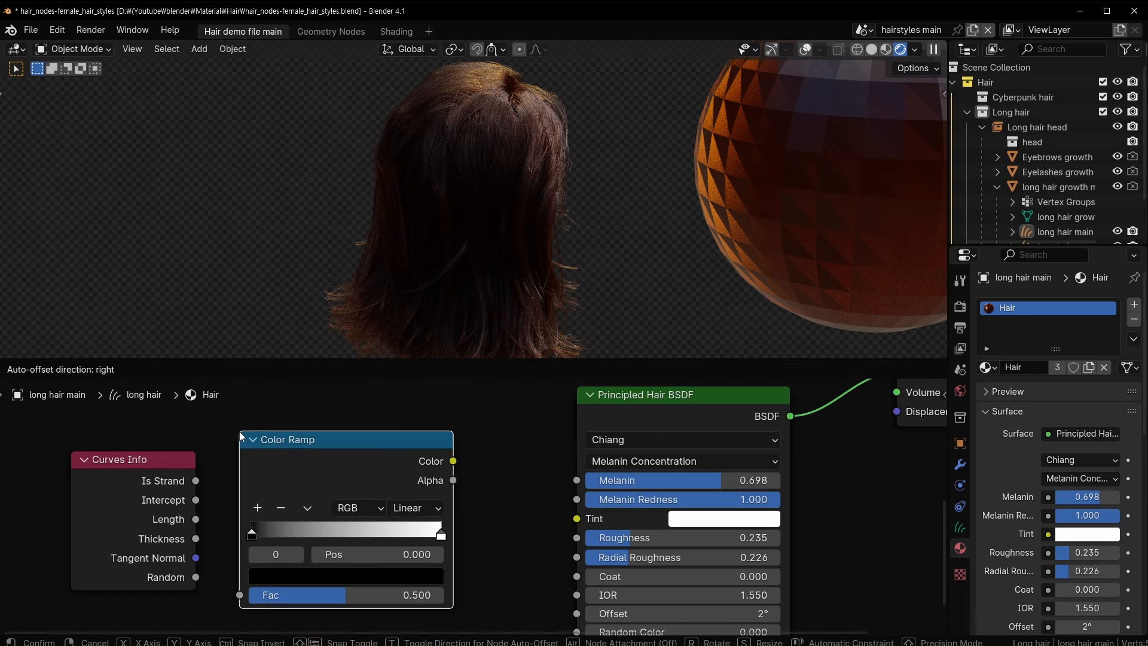
pyautogui.click(239, 432)
pyautogui.moveTo(196, 501); pyautogui.dragTo(208, 515)
pyautogui.moveTo(245, 597); pyautogui.dragTo(240, 594)
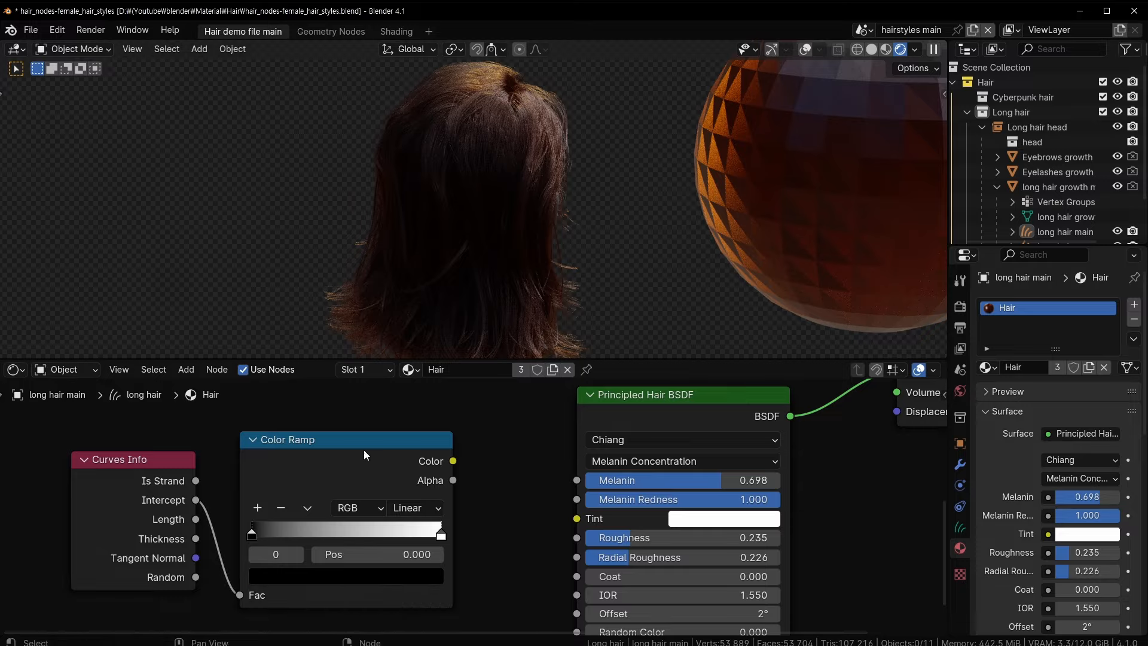
# - Preview the Color Ramp output directly on the hair and examine the root-to-tip gradient from several angles
pyautogui.keyDown('ctrl'); pyautogui.keyDown('shift'); pyautogui.click(361, 448); pyautogui.keyUp('shift'); pyautogui.keyUp('ctrl')
pyautogui.moveTo(439, 206); pyautogui.dragTo(411, 259, button='middle')
pyautogui.scroll(4, 410, 259)
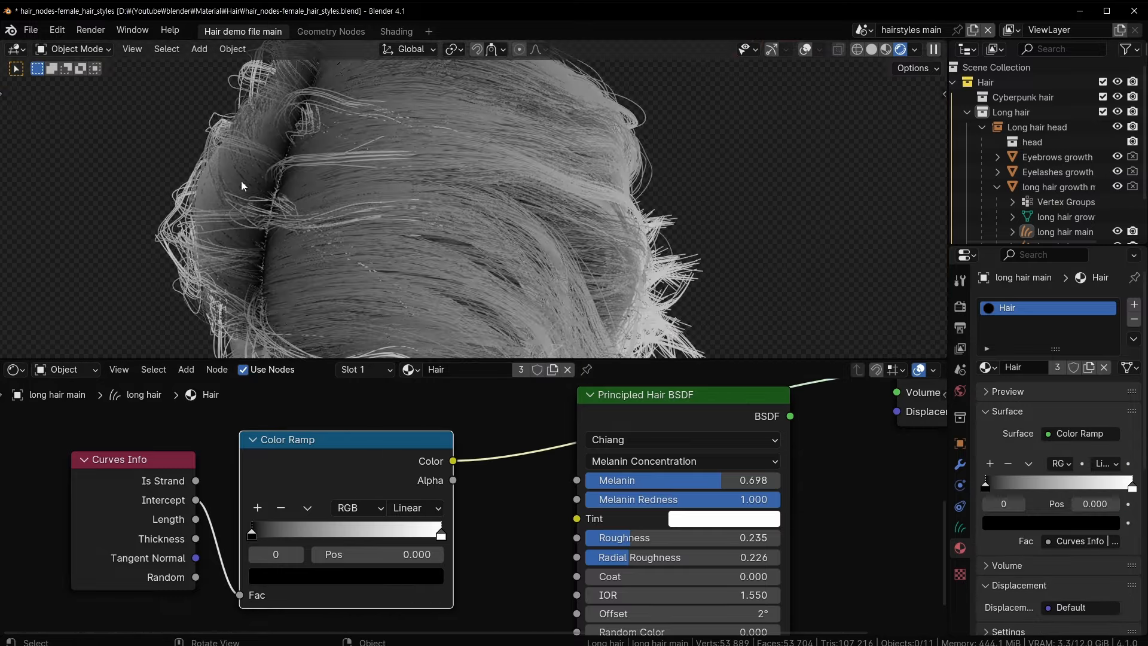
pyautogui.moveTo(284, 335); pyautogui.dragTo(639, 184, button='middle')
pyautogui.moveTo(704, 286); pyautogui.dragTo(457, 289, button='middle')
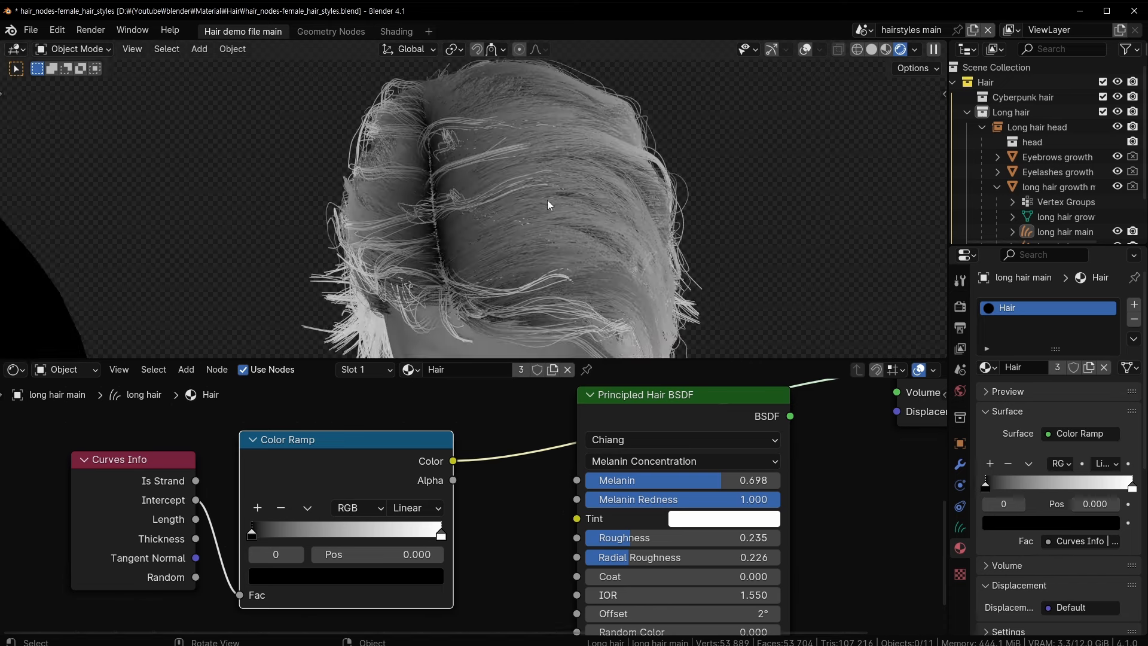
pyautogui.moveTo(547, 203); pyautogui.dragTo(574, 236, button='middle')
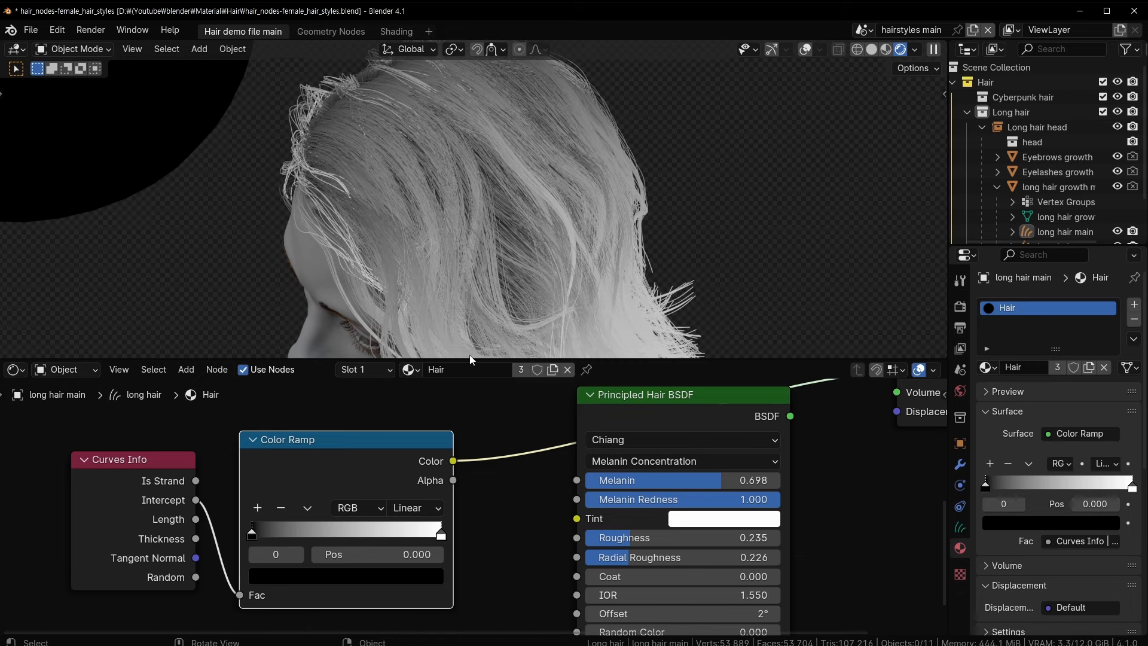
pyautogui.moveTo(397, 178); pyautogui.dragTo(396, 155, button='middle')
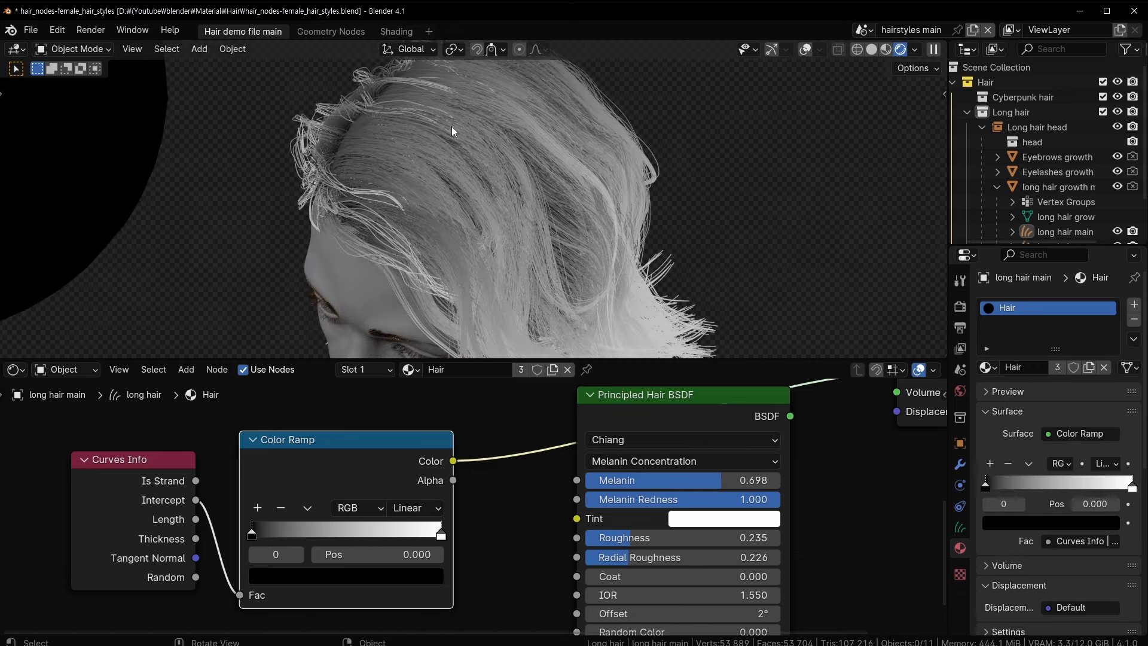
pyautogui.moveTo(711, 337); pyautogui.dragTo(546, 272, button='middle')
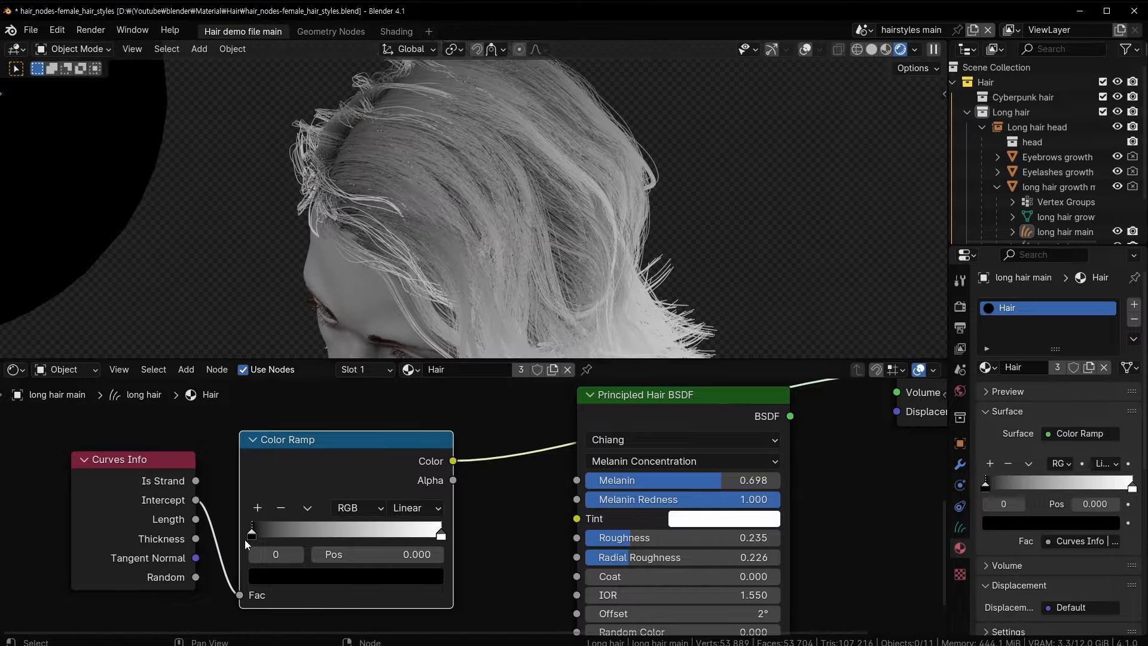
# - Try the Color Ramp's black stop at position 0.084 and at 0.158 in the gradient preview
pyautogui.moveTo(245, 539); pyautogui.dragTo(267, 529)
pyautogui.moveTo(343, 162); pyautogui.dragTo(468, 226, button='middle')
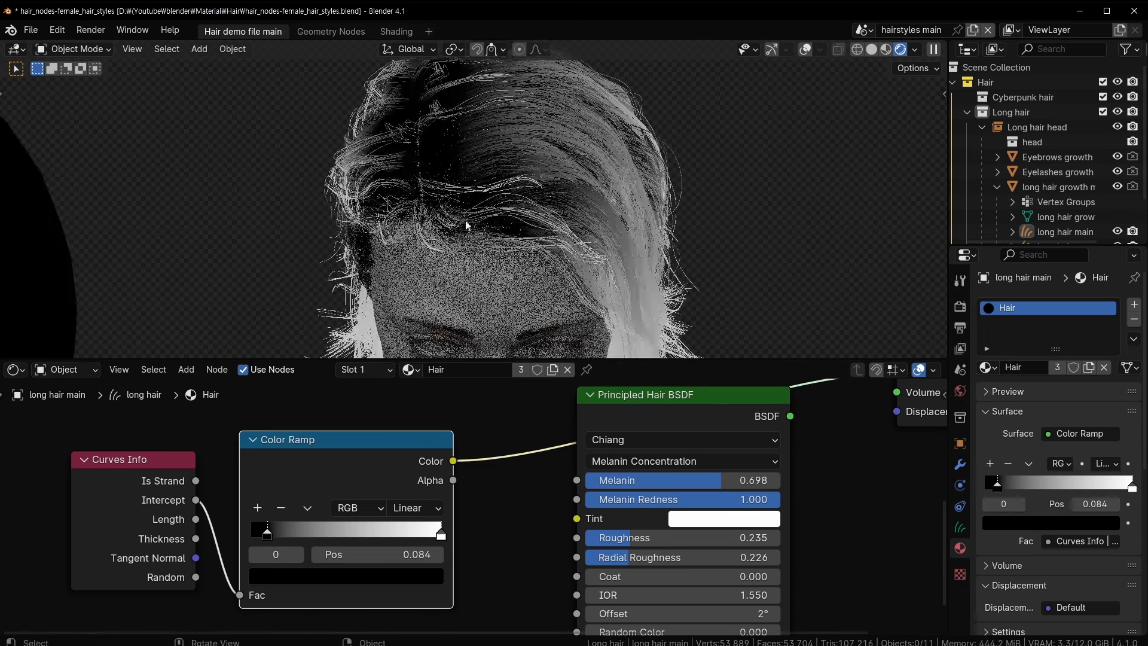
pyautogui.scroll(2, 416, 180)
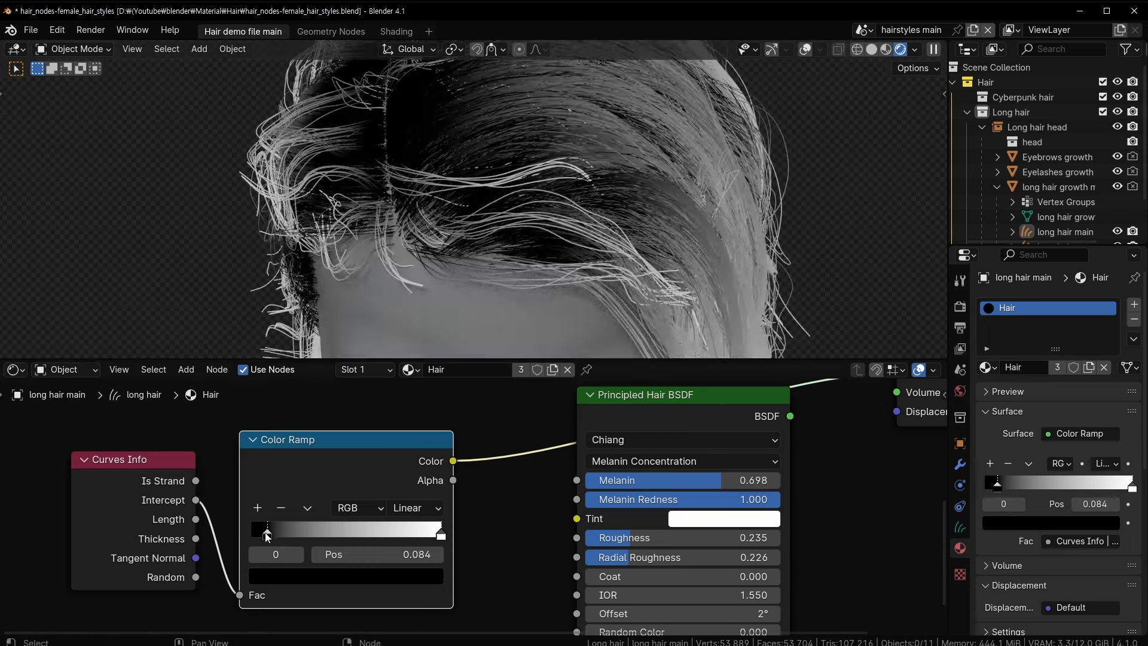
pyautogui.moveTo(267, 536); pyautogui.dragTo(283, 509)
# - Reconnect the Principled Hair BSDF to the Material Output and link the Color Ramp's Color to its Melanin input
pyautogui.keyDown('ctrl'); pyautogui.keyDown('shift'); pyautogui.click(702, 400); pyautogui.keyUp('shift'); pyautogui.keyUp('ctrl')
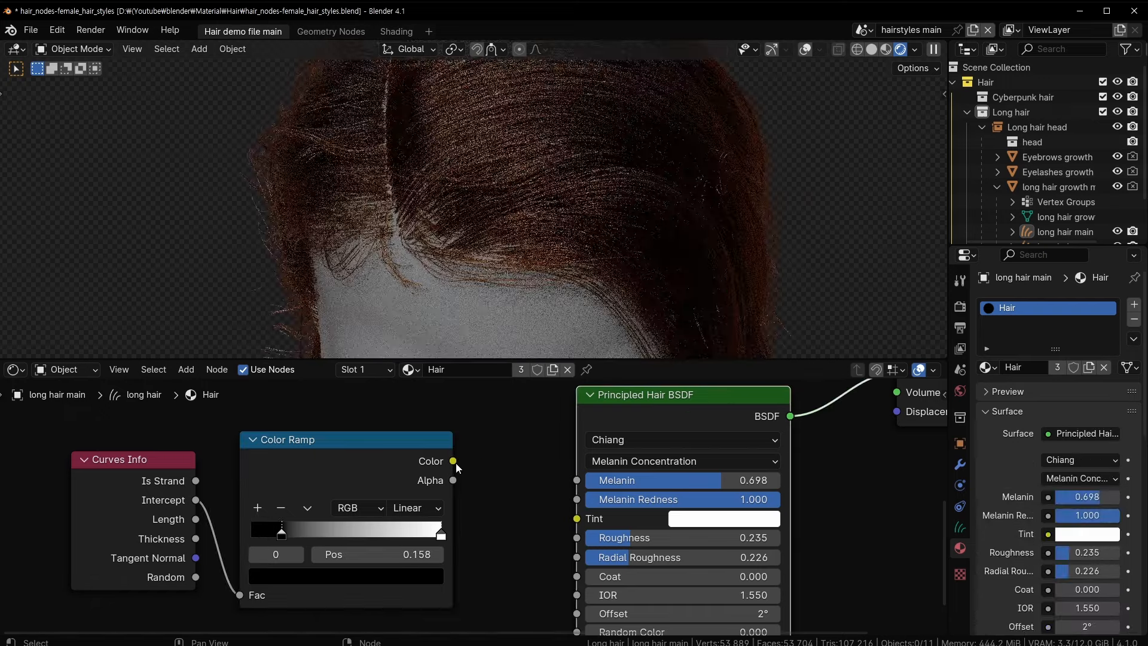
pyautogui.moveTo(454, 461); pyautogui.dragTo(576, 480)
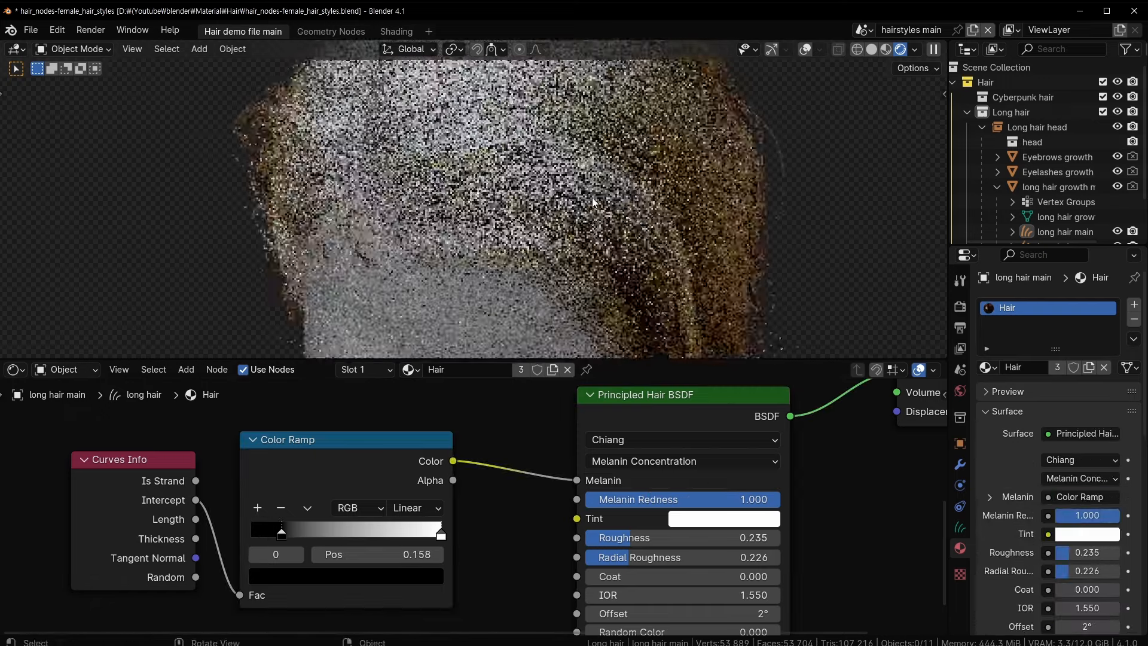
pyautogui.scroll(-3, 592, 202)
# - Set the Color Ramp's black stop to position 0.000 and check the hair from the side
pyautogui.moveTo(284, 532); pyautogui.dragTo(243, 533)
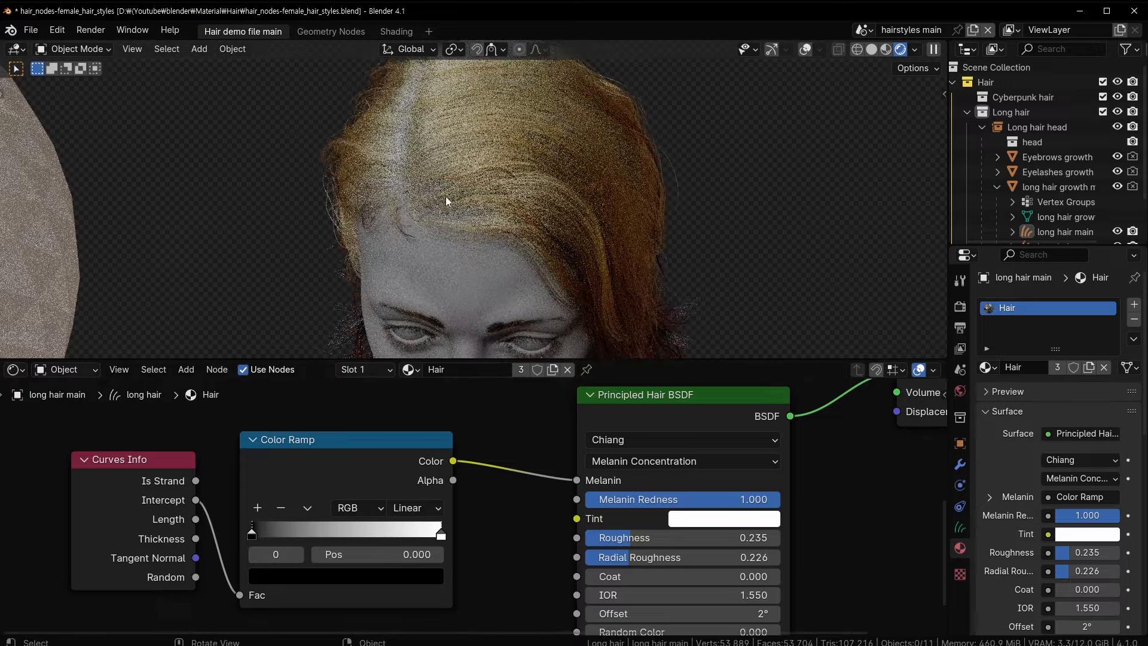
pyautogui.moveTo(446, 196); pyautogui.dragTo(568, 282, button='middle')
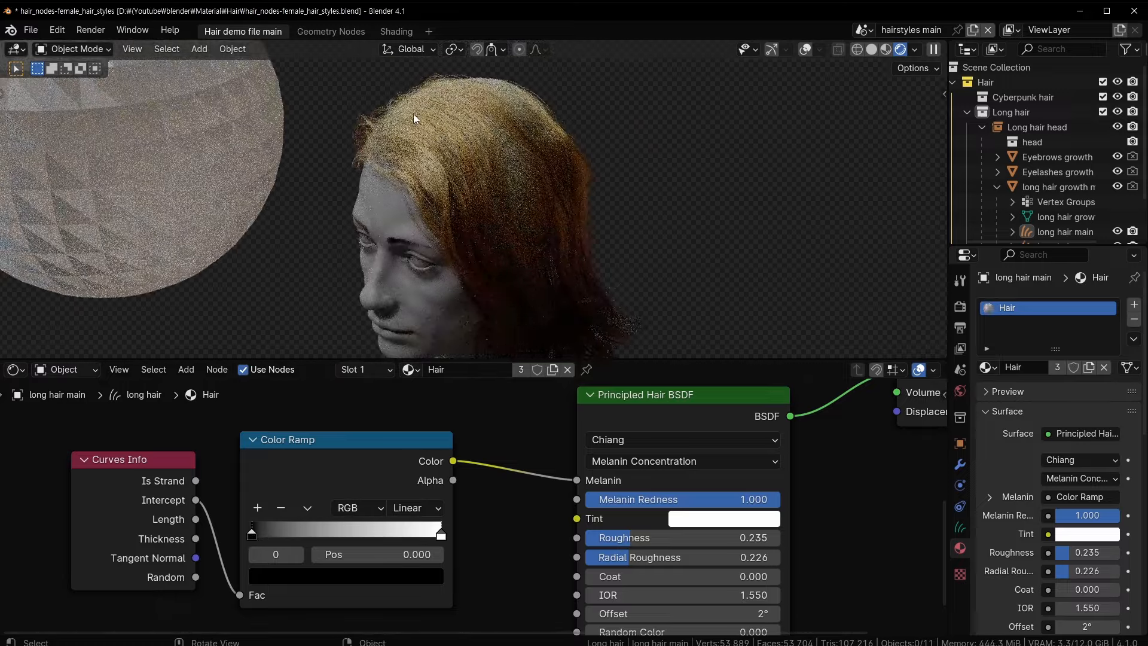
pyautogui.moveTo(414, 114); pyautogui.dragTo(515, 214, button='middle')
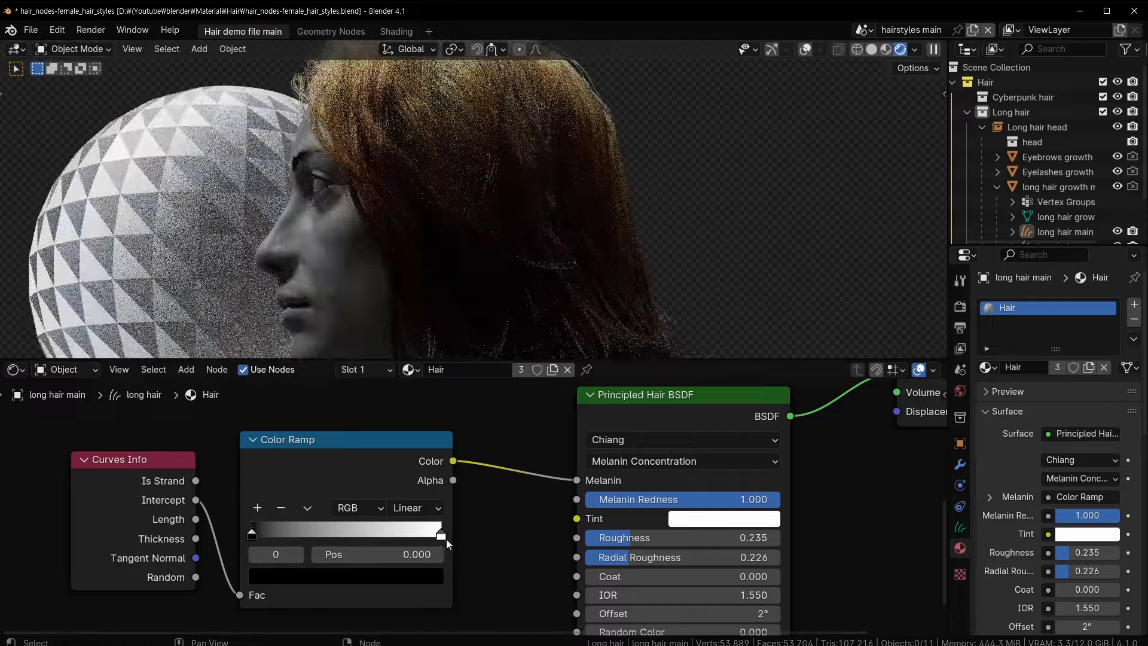
# - Reverse the Color Ramp gradient by placing the white stop at the start and the black stop at position 0.218
pyautogui.moveTo(442, 533); pyautogui.dragTo(345, 533)
pyautogui.moveTo(443, 163); pyautogui.dragTo(517, 335, button='middle')
pyautogui.moveTo(345, 534); pyautogui.dragTo(262, 534)
pyautogui.moveTo(450, 132); pyautogui.dragTo(377, 120, button='middle')
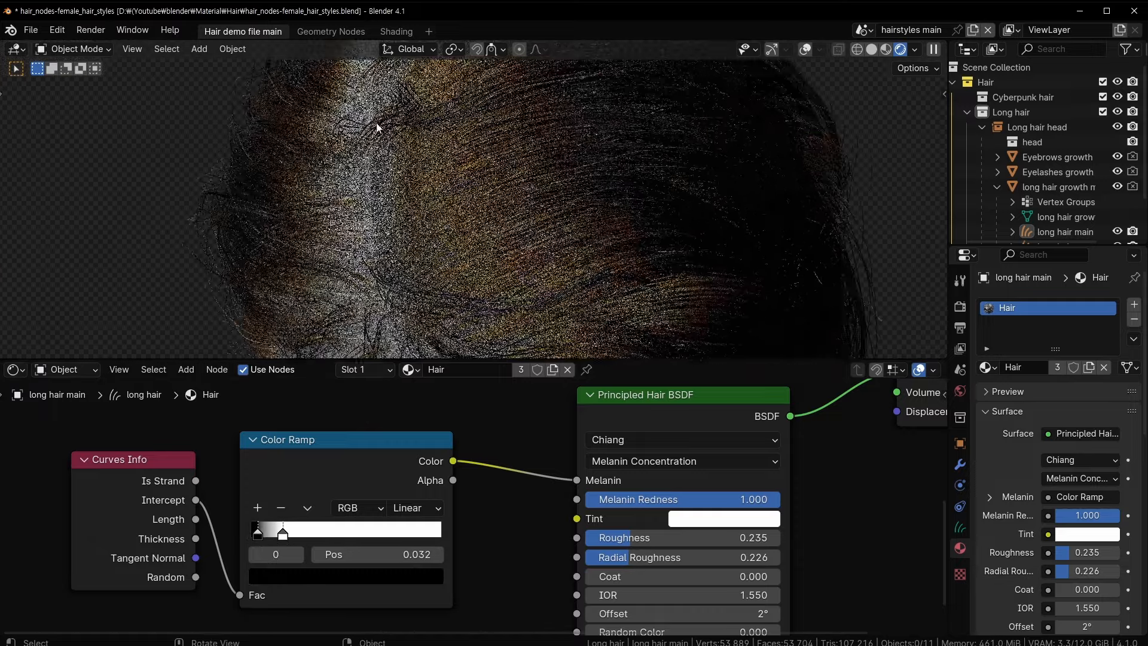
pyautogui.moveTo(274, 533)
pyautogui.mouseDown()
pyautogui.moveTo(252, 538)
pyautogui.moveTo(317, 538)
pyautogui.moveTo(293, 537)
pyautogui.mouseUp()
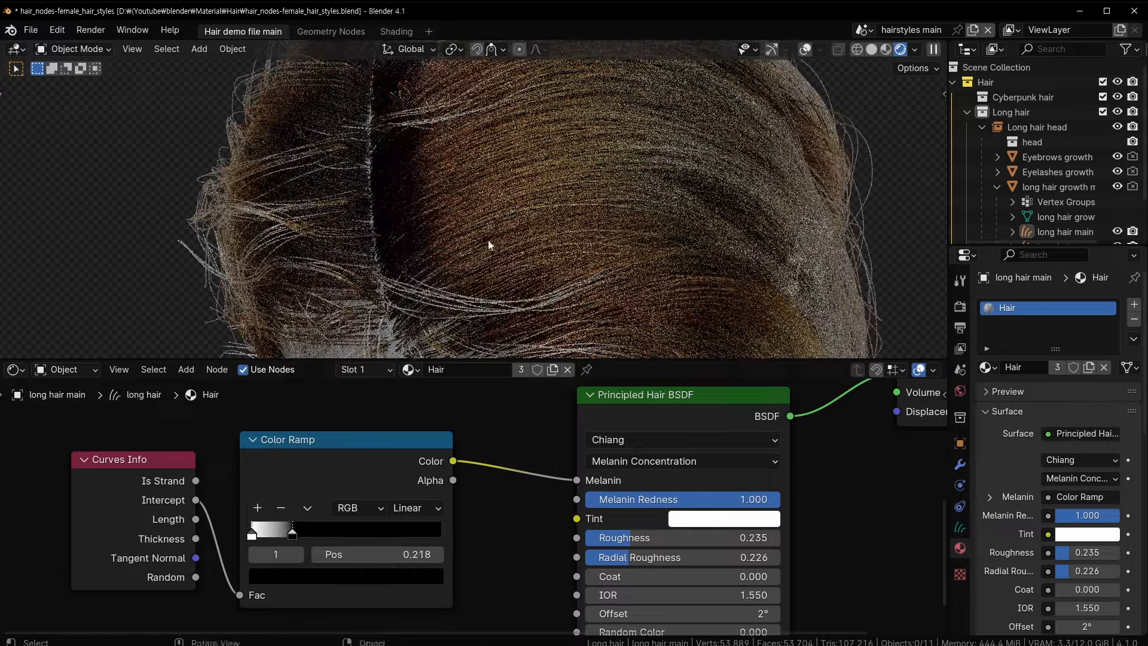
# - Switch the Principled Hair BSDF to Direct Coloring and change the Color Ramp's first stop from white to black
pyautogui.click(694, 461)
pyautogui.click(666, 541)
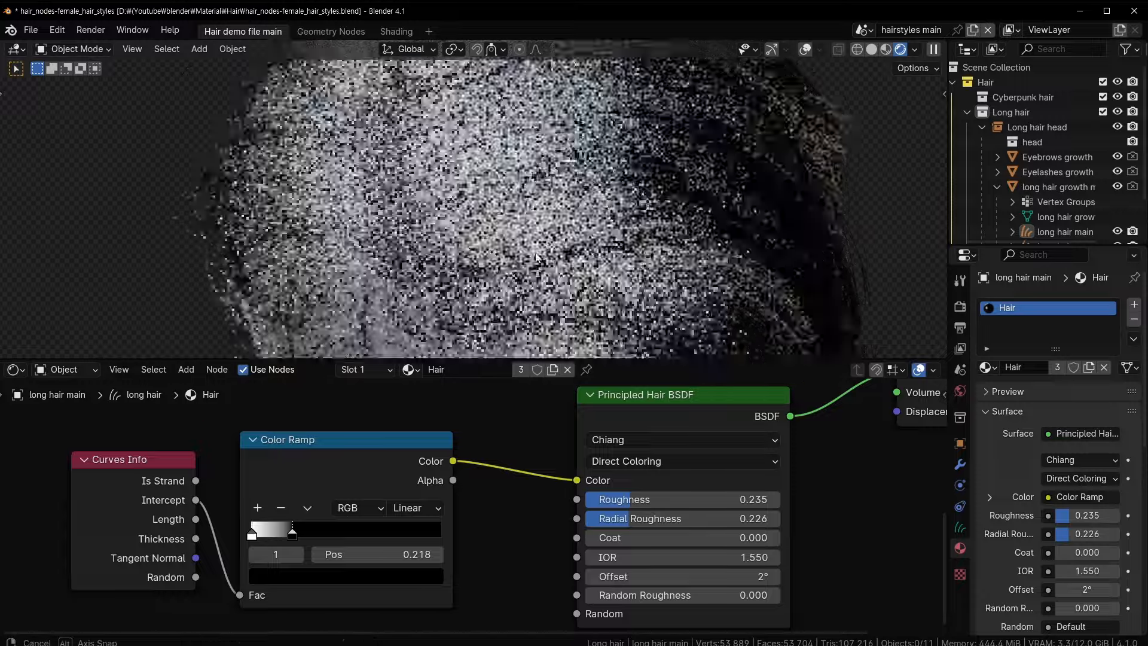
pyautogui.click(251, 535)
pyautogui.click(281, 576)
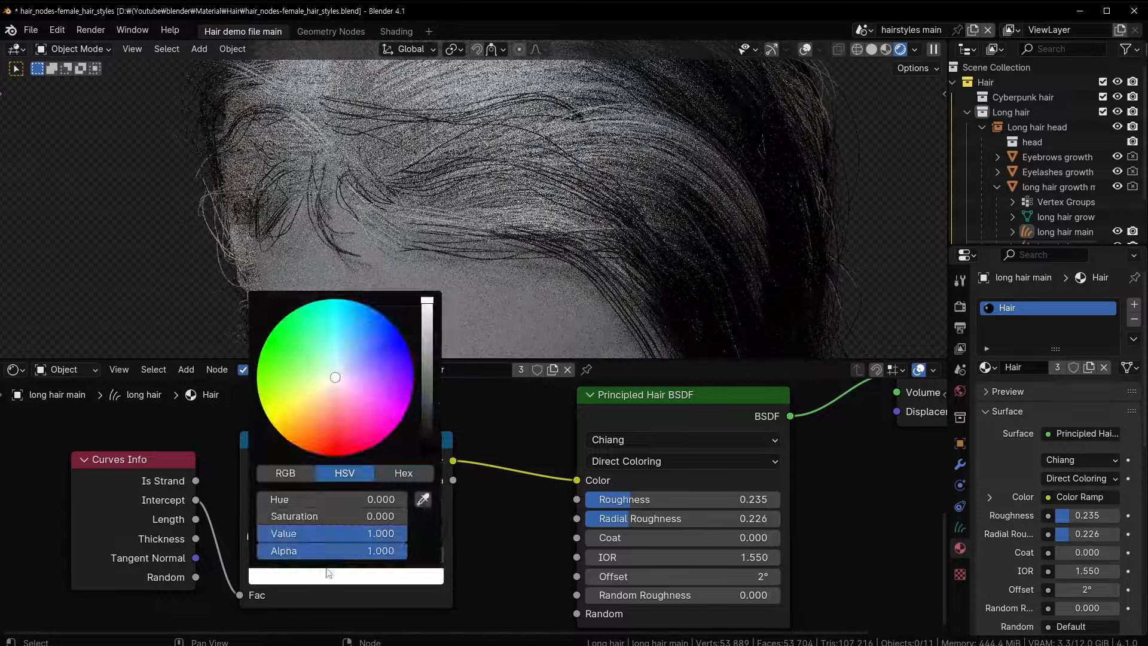
pyautogui.moveTo(428, 408); pyautogui.dragTo(427, 455)
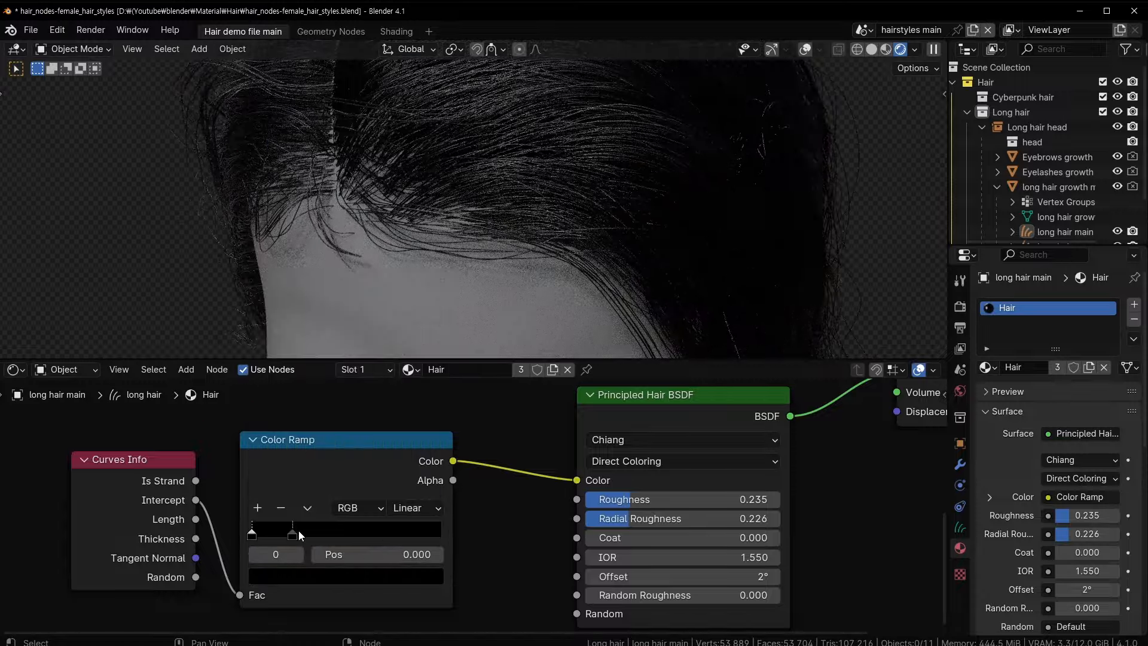
# - Color the Color Ramp's second stop a very dark red with hue 0.003 and saturation 1.000
pyautogui.click(295, 532)
pyautogui.click(281, 576)
pyautogui.moveTo(437, 327); pyautogui.dragTo(428, 299)
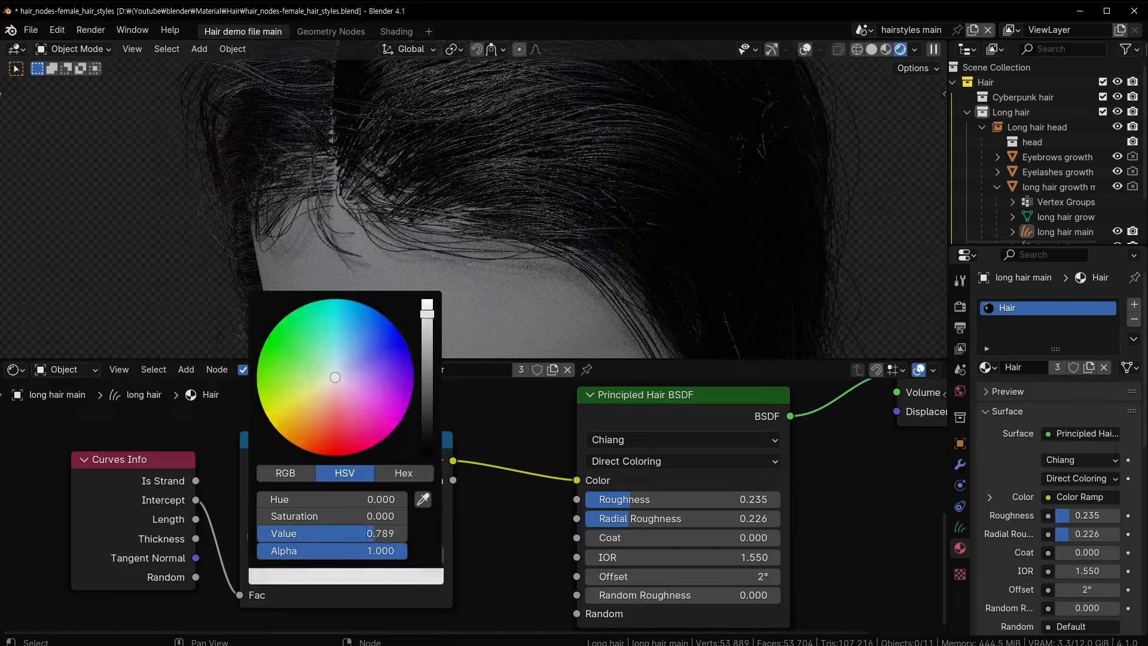
pyautogui.click(310, 452)
pyautogui.moveTo(311, 452); pyautogui.dragTo(324, 456)
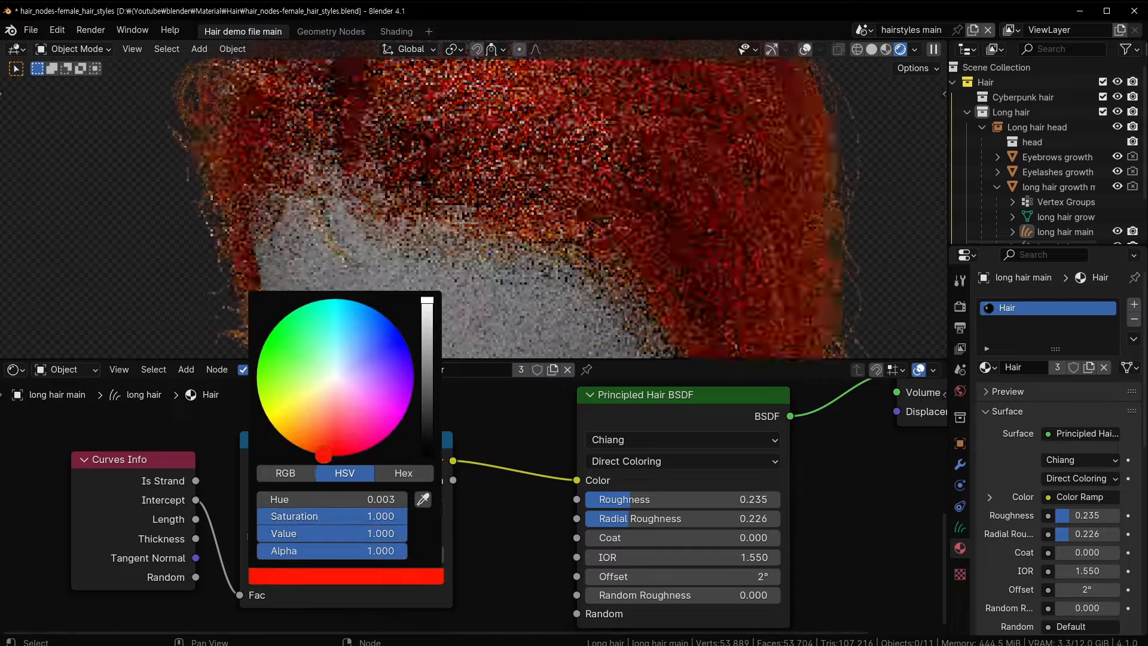
pyautogui.moveTo(429, 386); pyautogui.dragTo(427, 438)
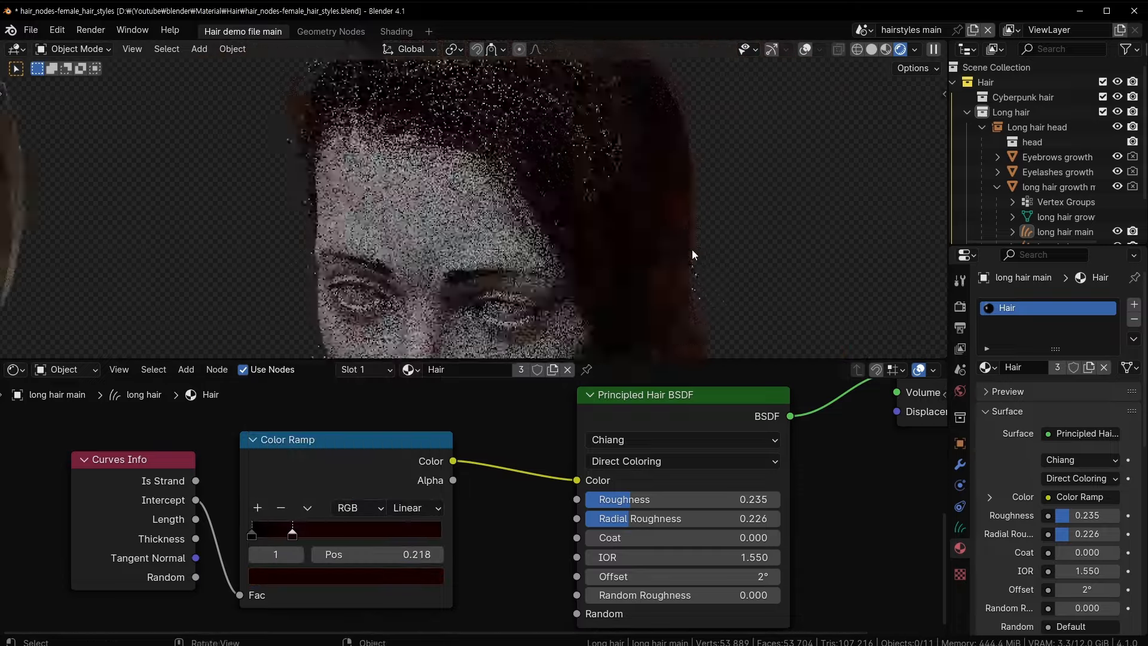
# - Move the Color Ramp's black stop to position 0.165 and check the dark roots from the front, side and above
pyautogui.moveTo(291, 533)
pyautogui.mouseDown()
pyautogui.moveTo(266, 534)
pyautogui.moveTo(299, 534)
pyautogui.moveTo(283, 533)
pyautogui.mouseUp()
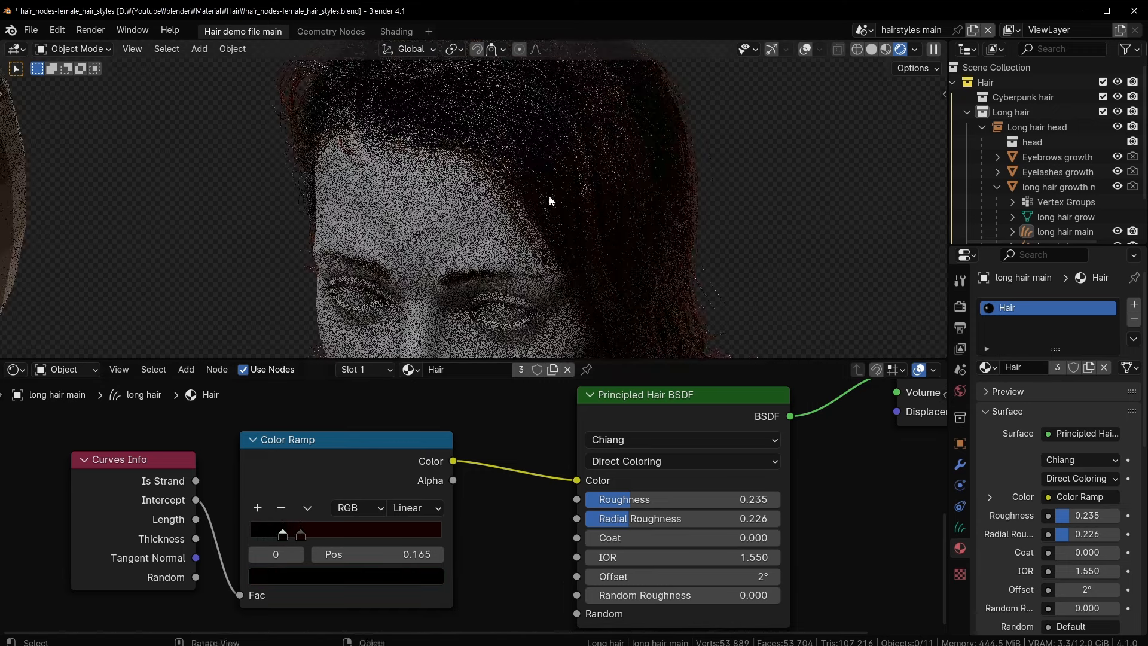
pyautogui.moveTo(551, 199); pyautogui.dragTo(404, 158, button='middle')
pyautogui.moveTo(402, 109); pyautogui.dragTo(526, 148, button='middle')
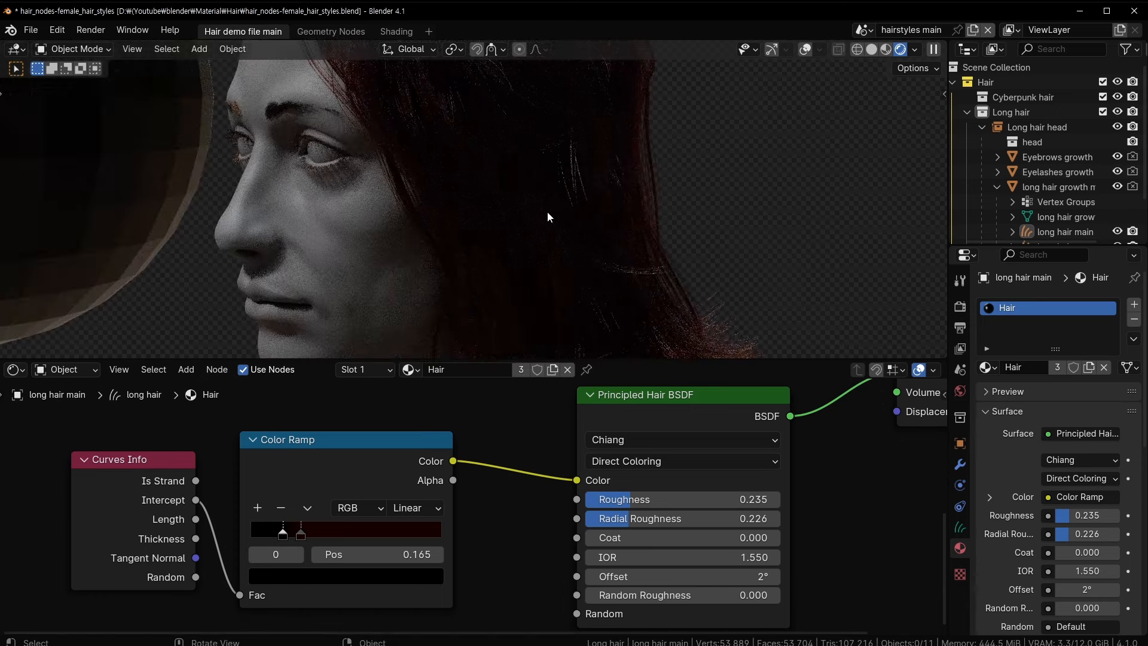
pyautogui.moveTo(549, 217)
pyautogui.mouseDown(button='middle')
pyautogui.moveTo(616, 287)
pyautogui.moveTo(512, 159)
pyautogui.moveTo(464, 251)
pyautogui.moveTo(478, 196)
pyautogui.moveTo(458, 178)
pyautogui.moveTo(517, 173)
pyautogui.moveTo(548, 226)
pyautogui.mouseUp(button='middle')
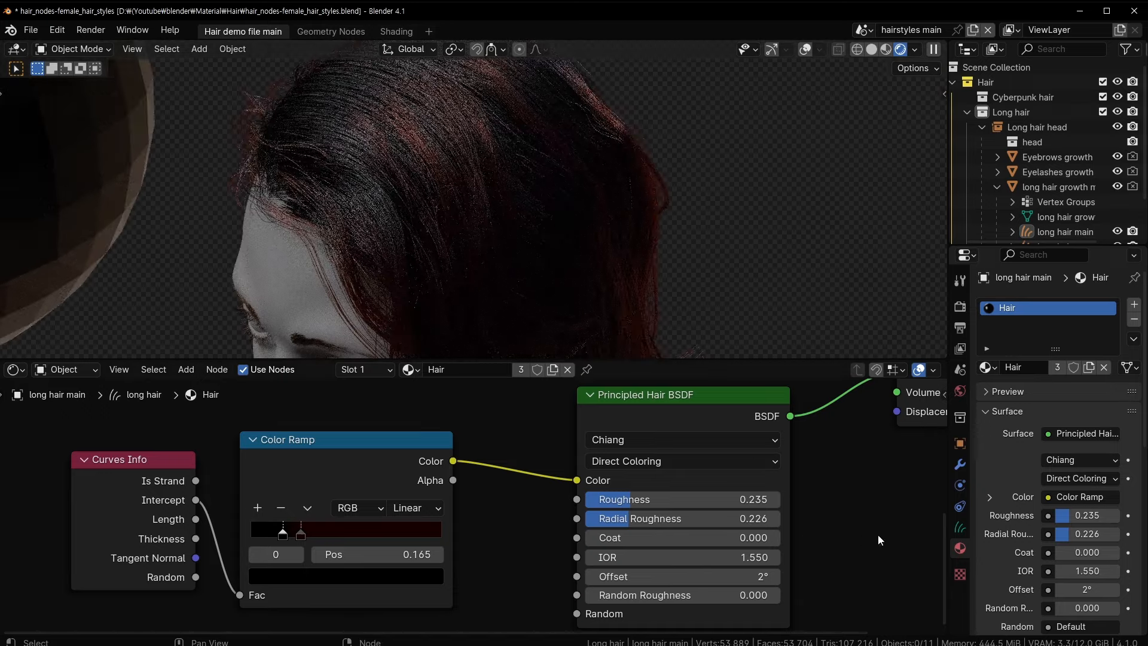
# - Reposition the Color Ramp and Principled Hair BSDF nodes slightly to tidy the node layout
pyautogui.moveTo(878, 536); pyautogui.dragTo(850, 539, button='middle')
pyautogui.moveTo(321, 445); pyautogui.dragTo(348, 443)
pyautogui.moveTo(487, 263); pyautogui.dragTo(512, 303, button='middle')
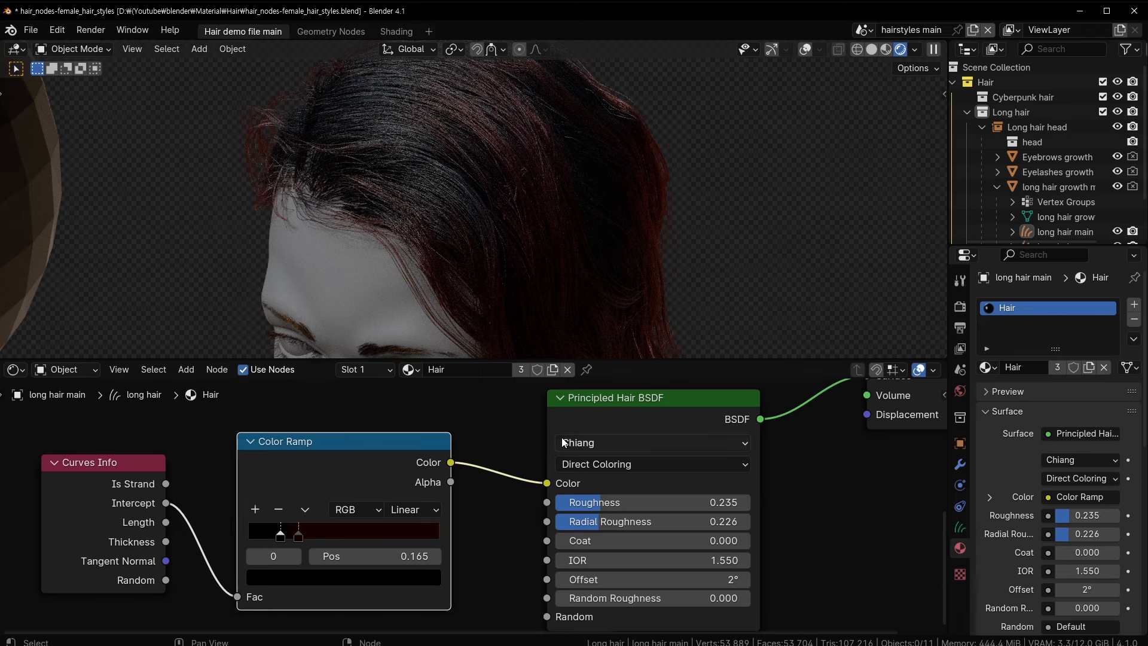
pyautogui.moveTo(630, 405); pyautogui.dragTo(668, 409)
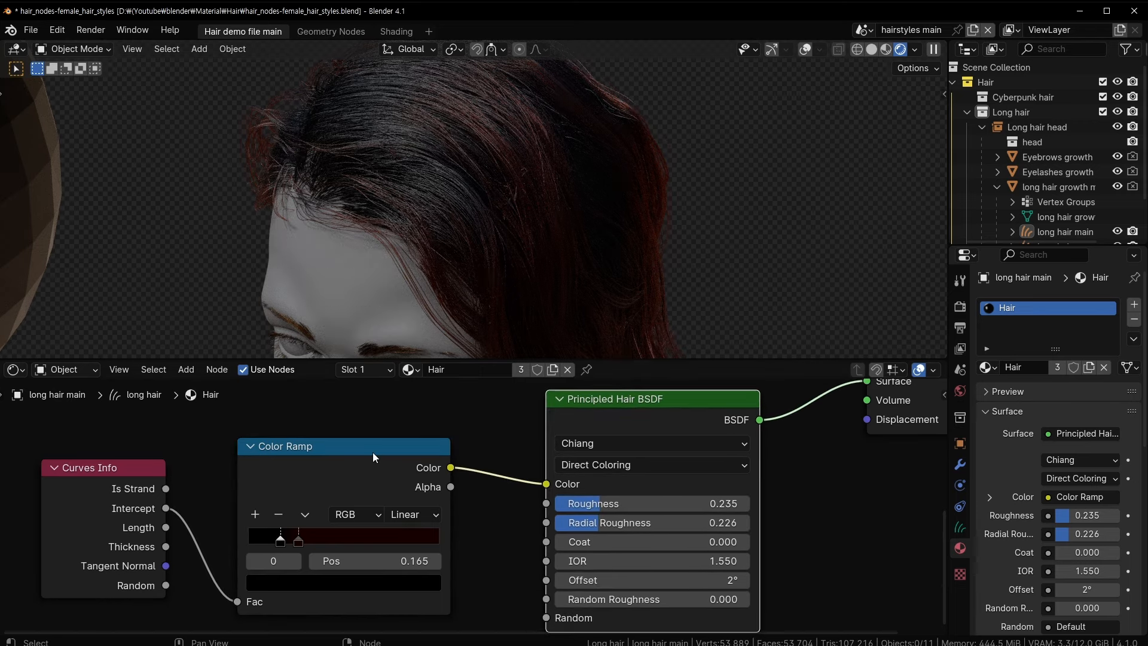
pyautogui.moveTo(373, 453); pyautogui.dragTo(377, 471)
# - Add a Hair BSDF shader node in the empty area above the hair nodes with its component set to Reflection
pyautogui.moveTo(789, 457); pyautogui.dragTo(684, 519, button='middle')
pyautogui.moveTo(301, 431); pyautogui.dragTo(444, 634, button='middle')
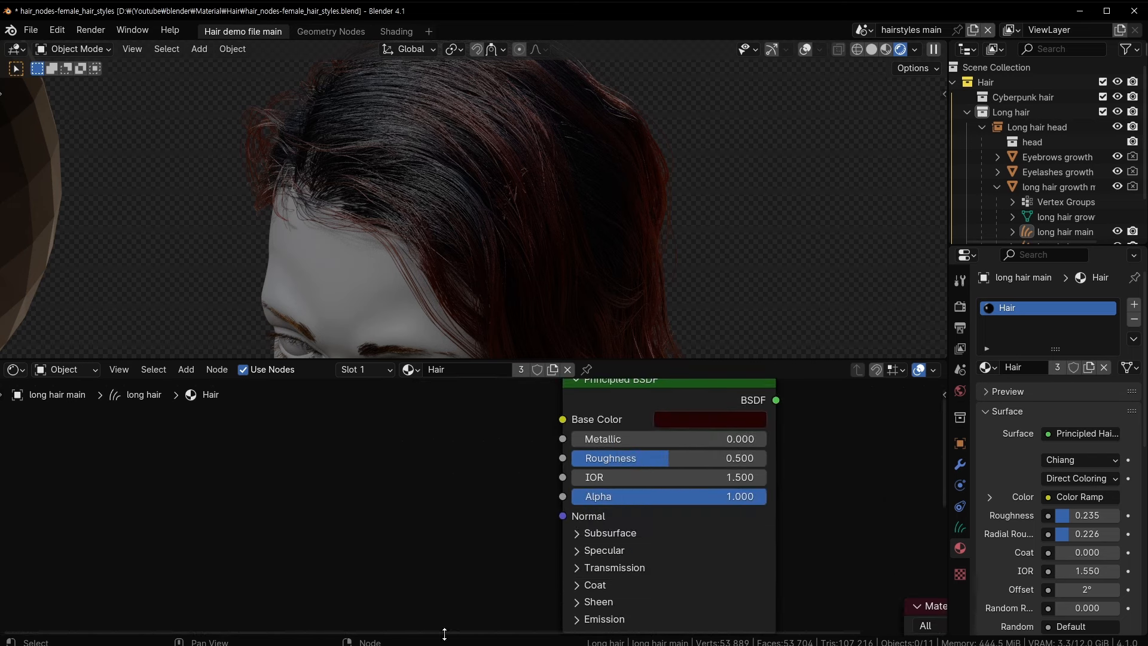
pyautogui.hotkey('shift', 'a')
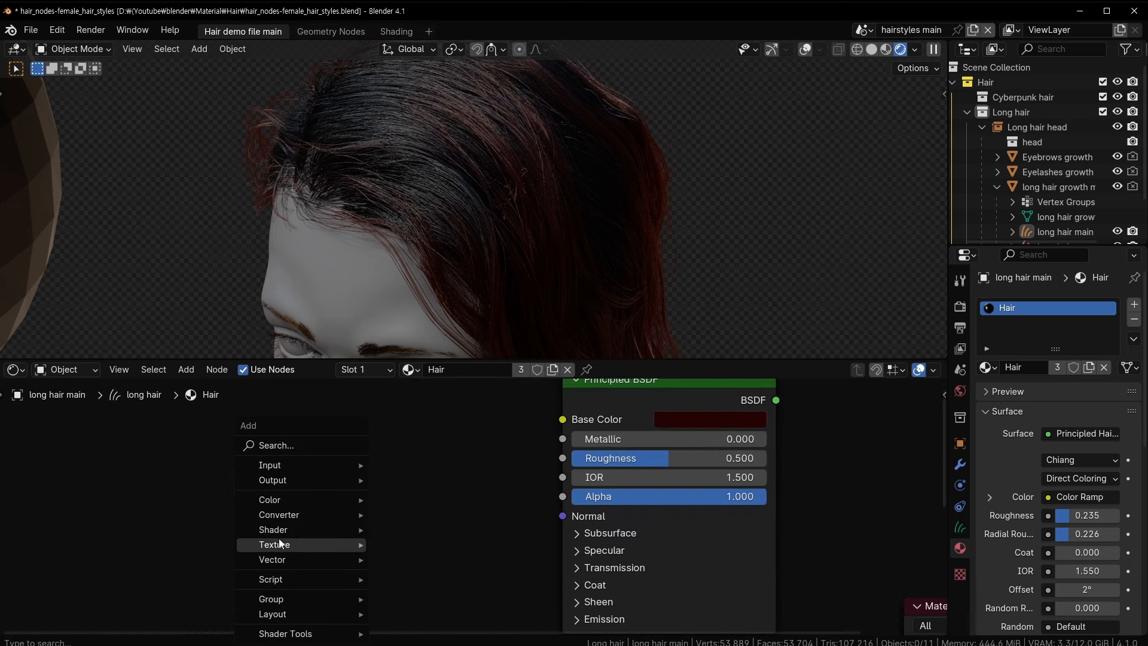
pyautogui.moveTo(286, 540)
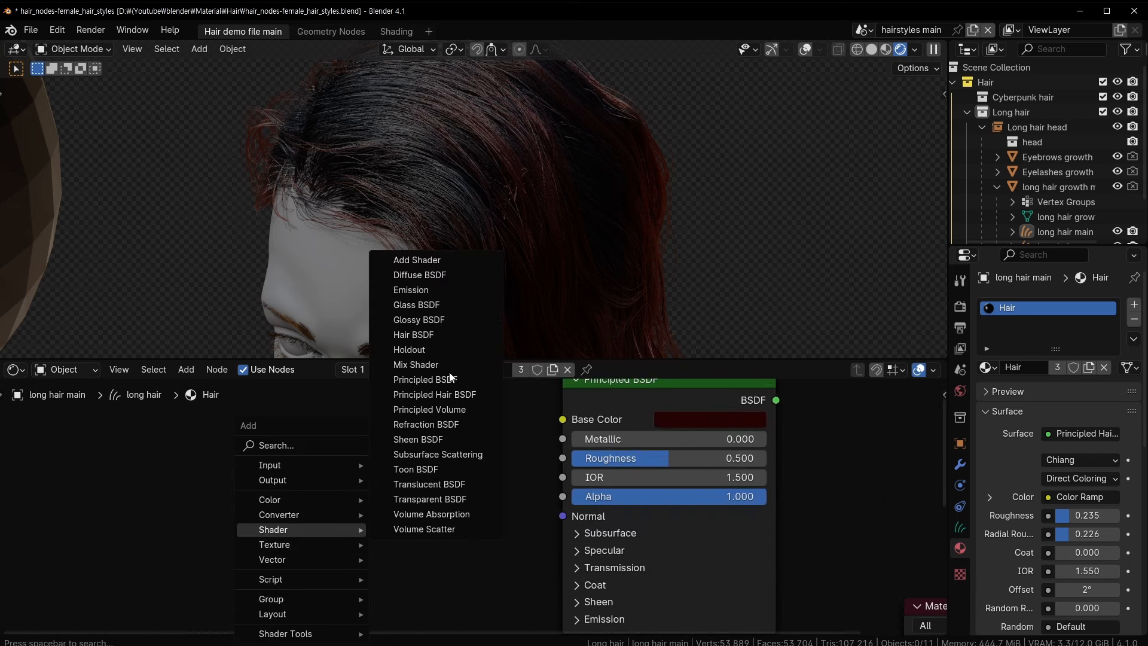
pyautogui.click(414, 335)
pyautogui.click(383, 398)
pyautogui.click(400, 441)
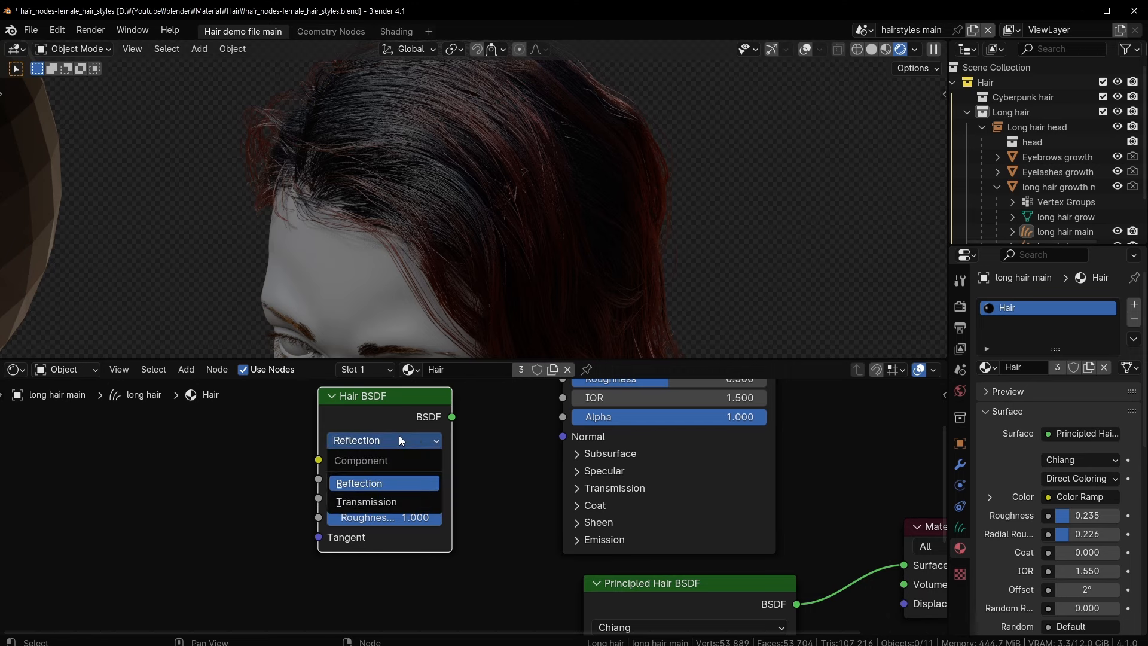
pyautogui.click(390, 482)
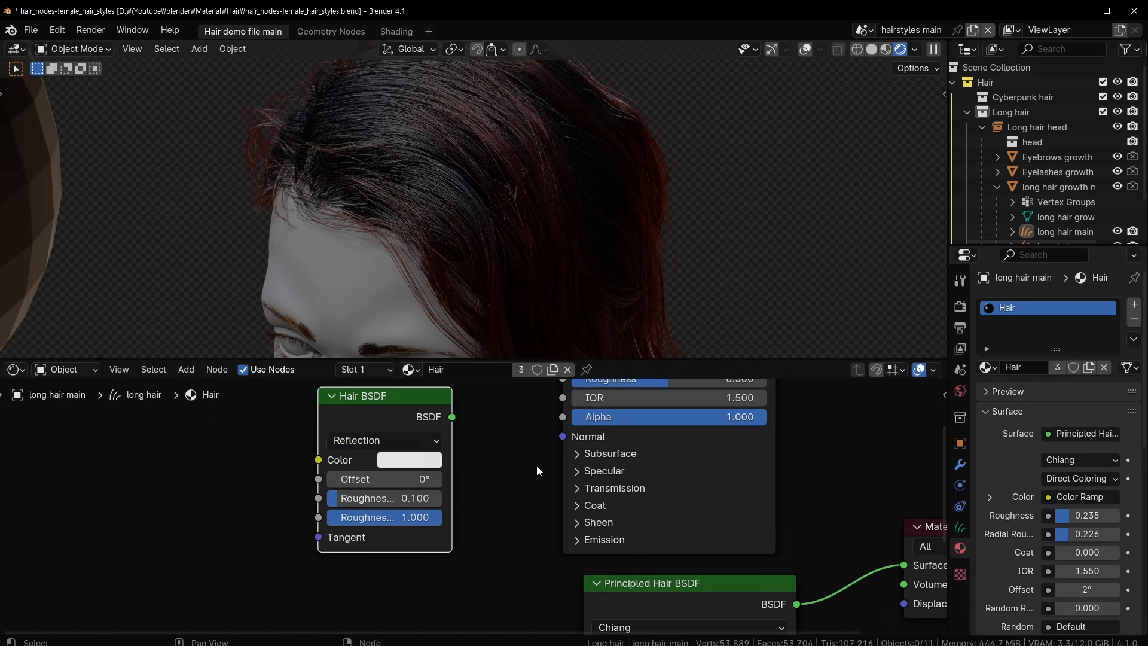
# - Delete the unconnected Hair BSDF node
pyautogui.moveTo(527, 519); pyautogui.dragTo(469, 455, button='middle')
pyautogui.scroll(-2, 494, 425)
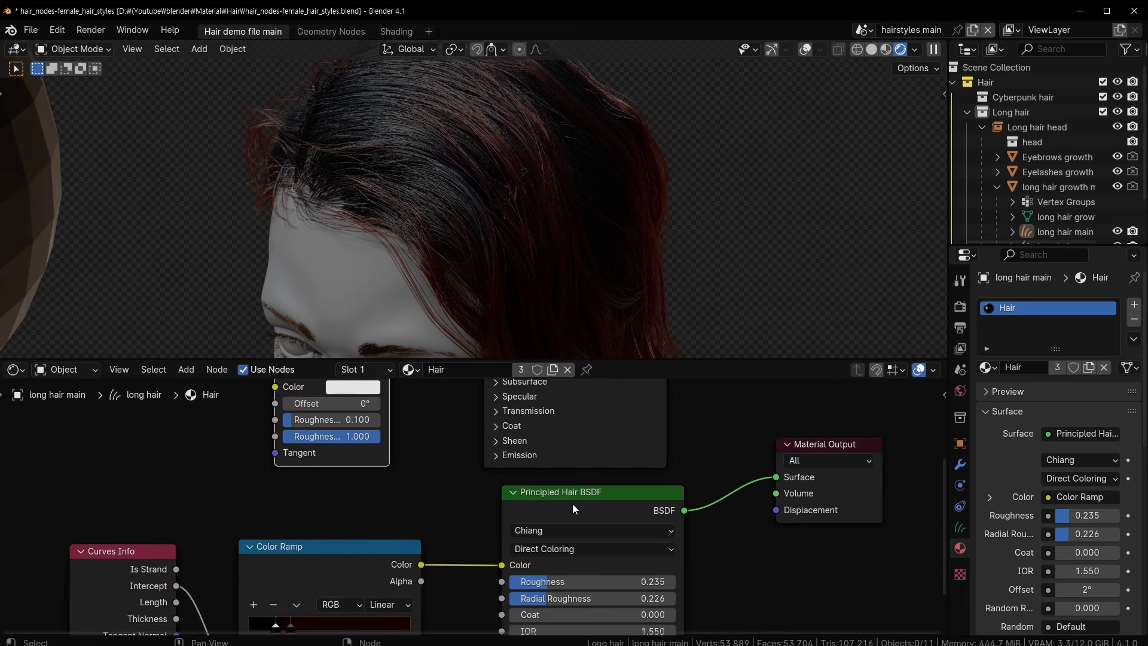
pyautogui.moveTo(572, 503); pyautogui.dragTo(539, 554, button='middle')
pyautogui.press('x')
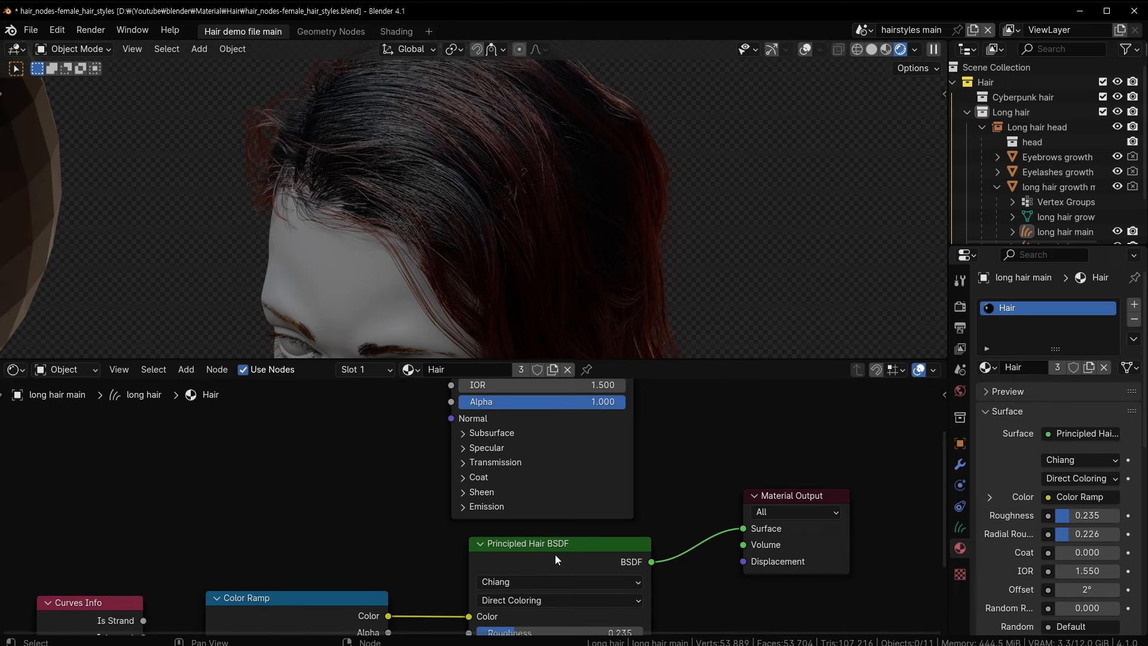
# - Save the file and move the Color Ramp's black stop to position 0.000
pyautogui.moveTo(549, 555); pyautogui.dragTo(530, 558)
pyautogui.moveTo(385, 583); pyautogui.dragTo(489, 462, button='middle')
pyautogui.moveTo(600, 194); pyautogui.dragTo(546, 184, button='middle')
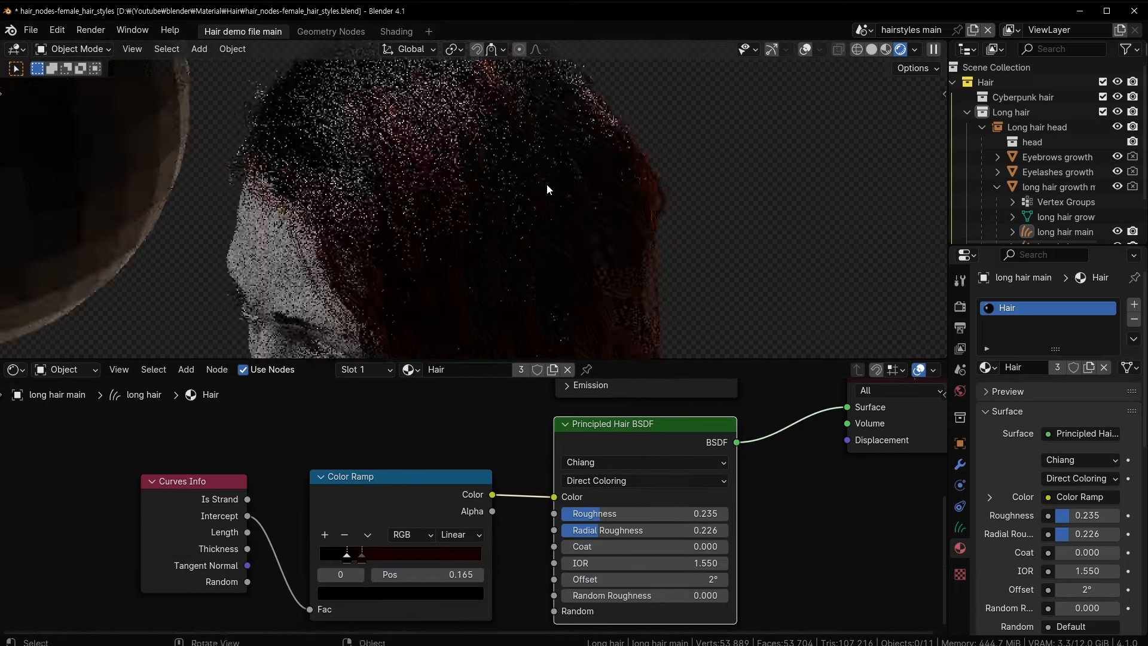
pyautogui.hotkey('ctrl', 's')
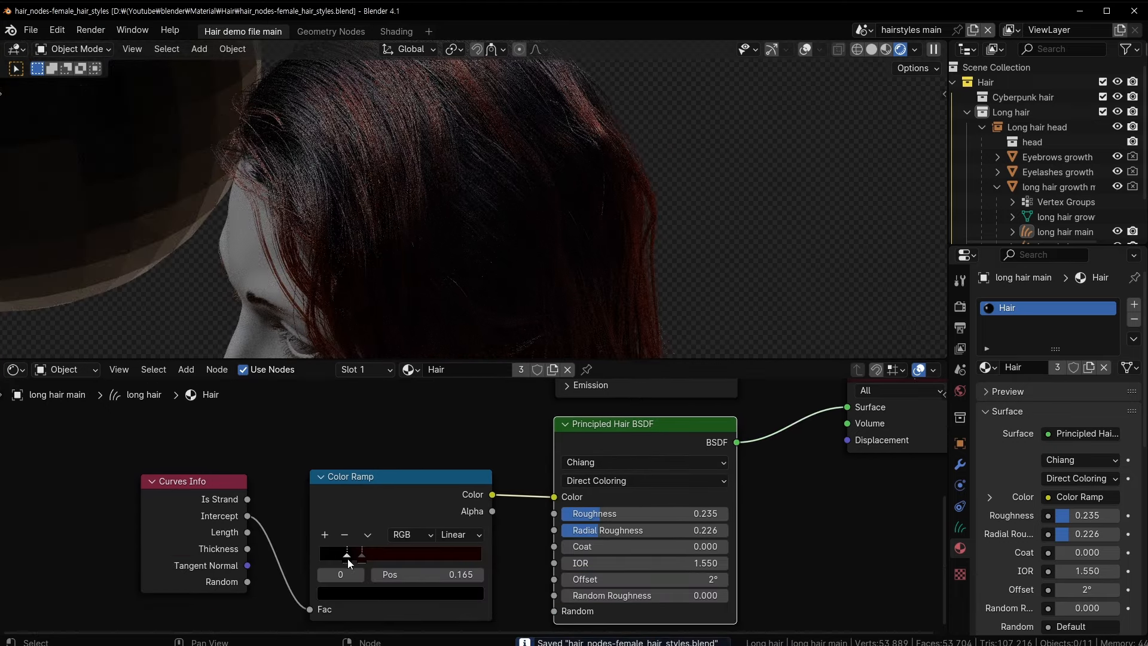
pyautogui.moveTo(347, 556); pyautogui.dragTo(300, 558)
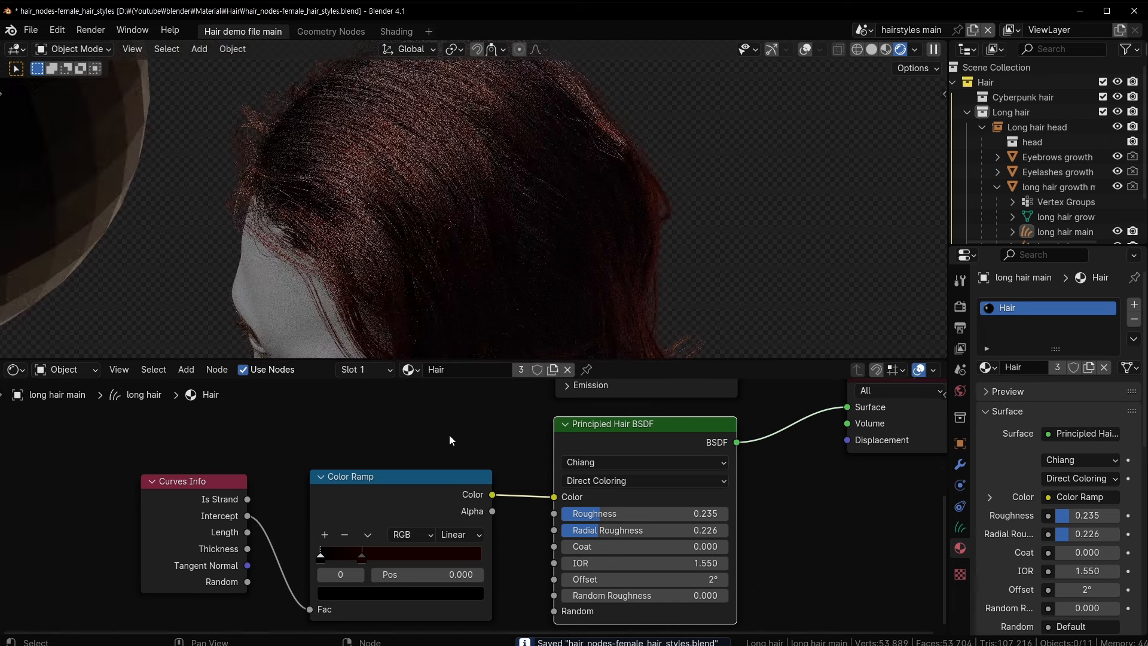
# - Delete the unused Principled BSDF node and select the long hair object on the head
pyautogui.moveTo(504, 441); pyautogui.dragTo(394, 532, button='middle')
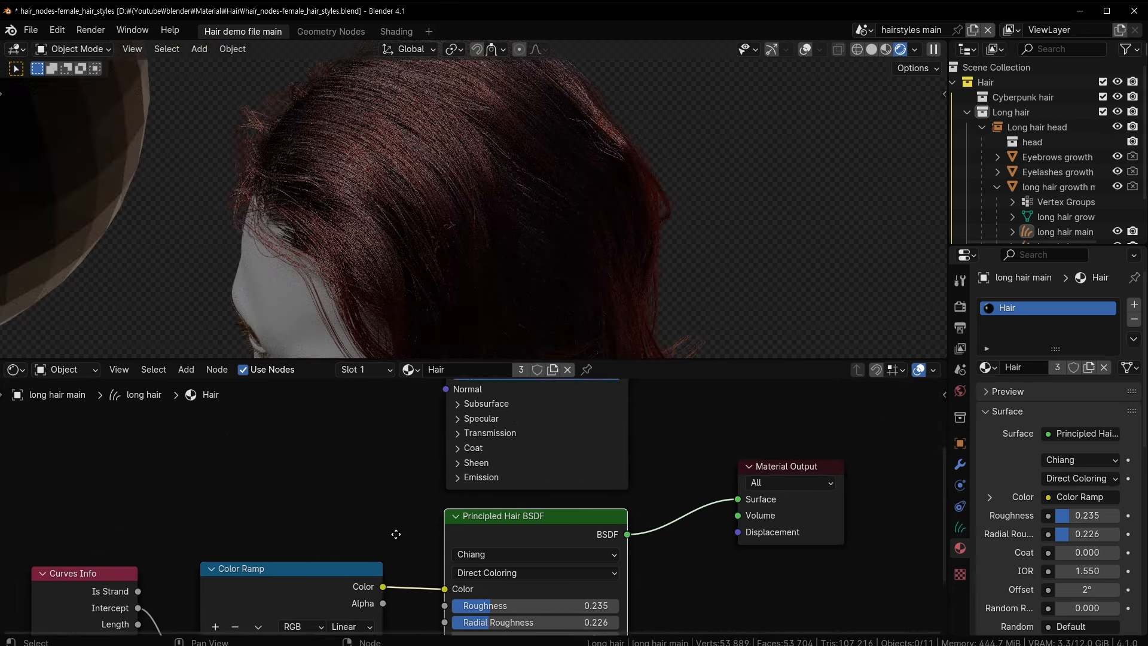
pyautogui.moveTo(731, 442); pyautogui.dragTo(652, 540, button='middle')
pyautogui.moveTo(549, 388); pyautogui.dragTo(638, 587)
pyautogui.moveTo(633, 584); pyautogui.dragTo(661, 473, button='middle')
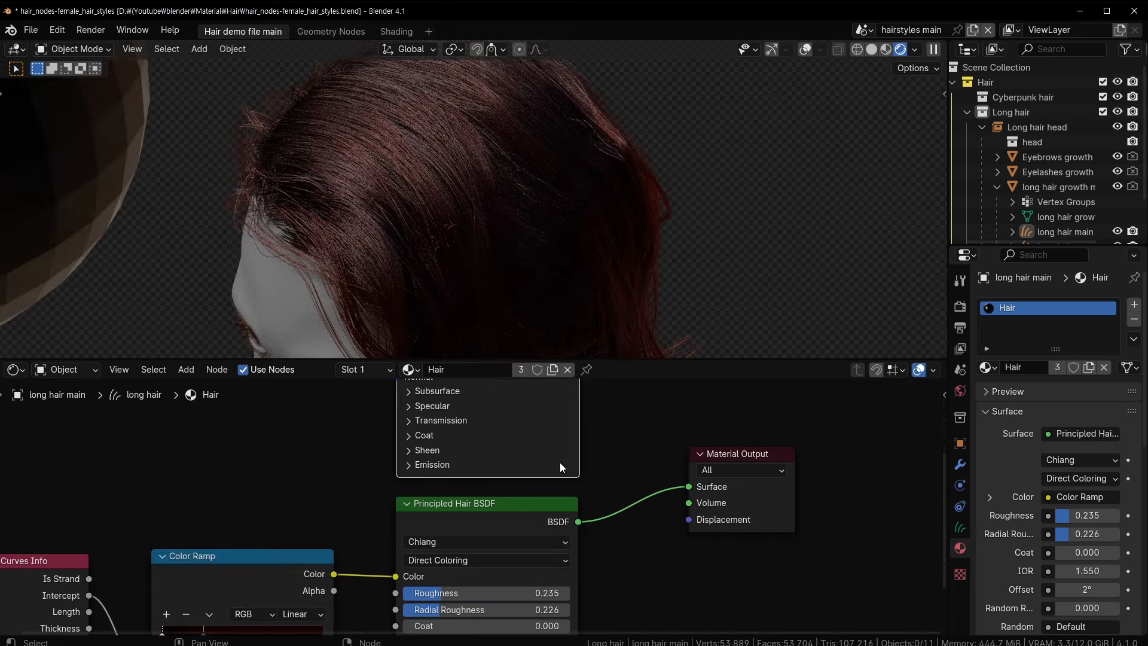
pyautogui.press('x')
pyautogui.moveTo(571, 562); pyautogui.dragTo(605, 436, button='middle')
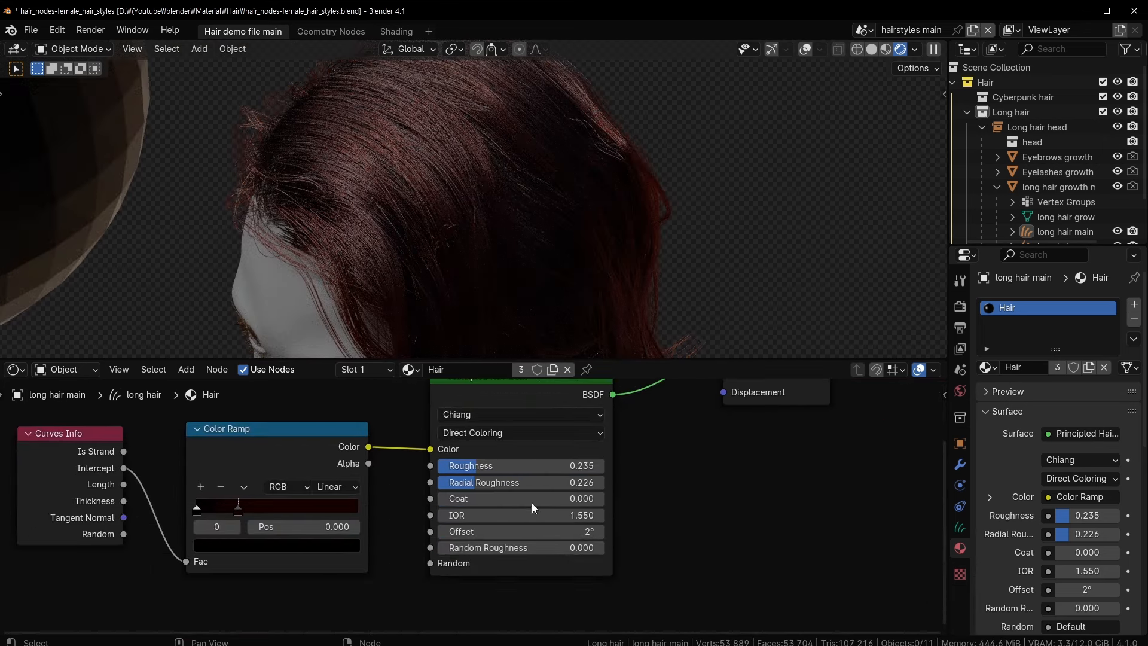
pyautogui.click(638, 287)
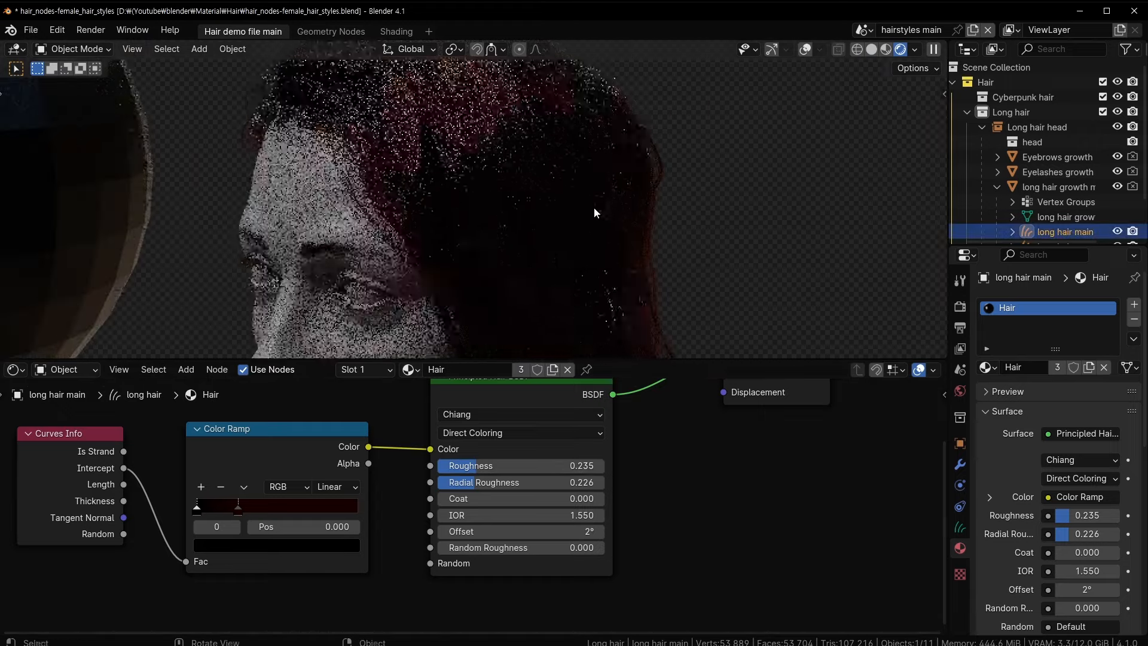